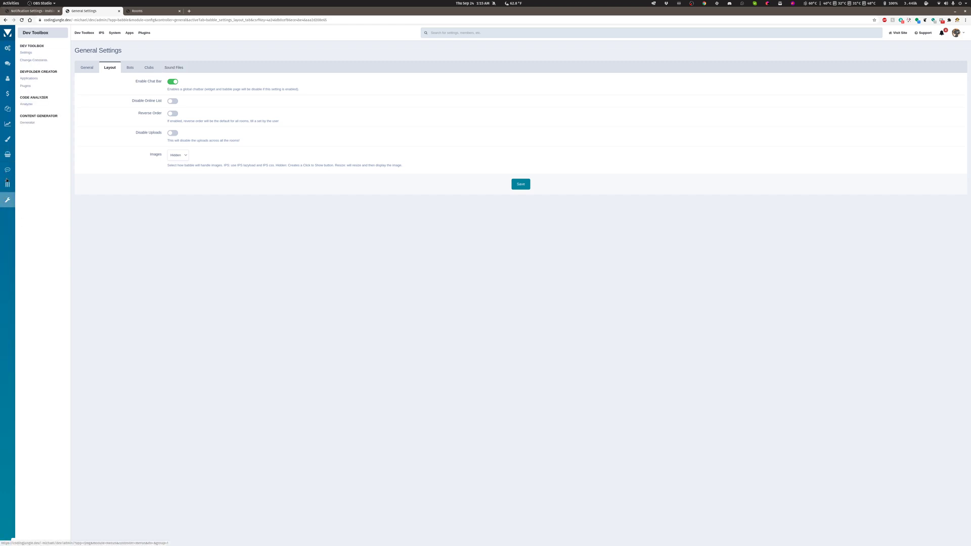
Open Babble's Rooms list and look at how the Demo and Demo 2 rooms appear in the community site's chat bar.
{"action": "left_click", "coordinate": [28, 52]}
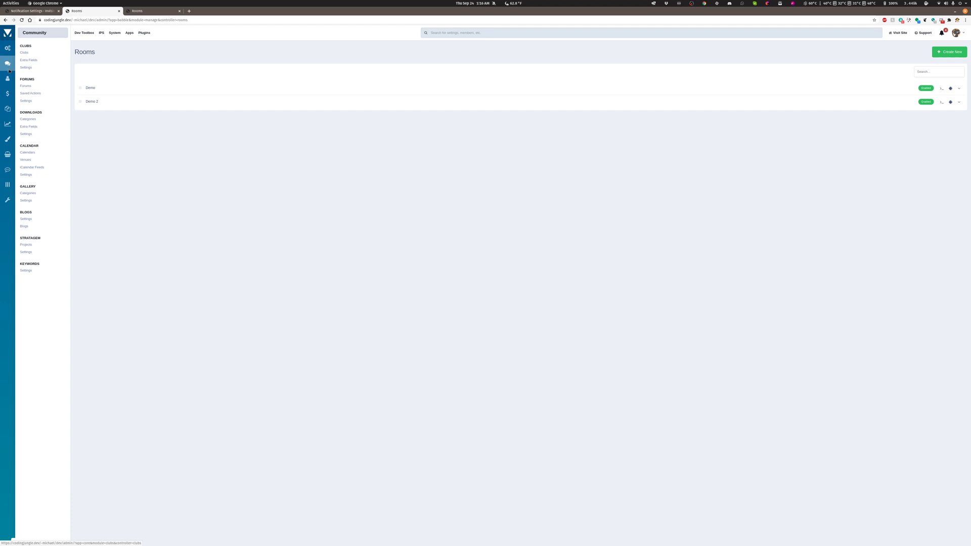
{"action": "mouse_move", "coordinate": [8, 171]}
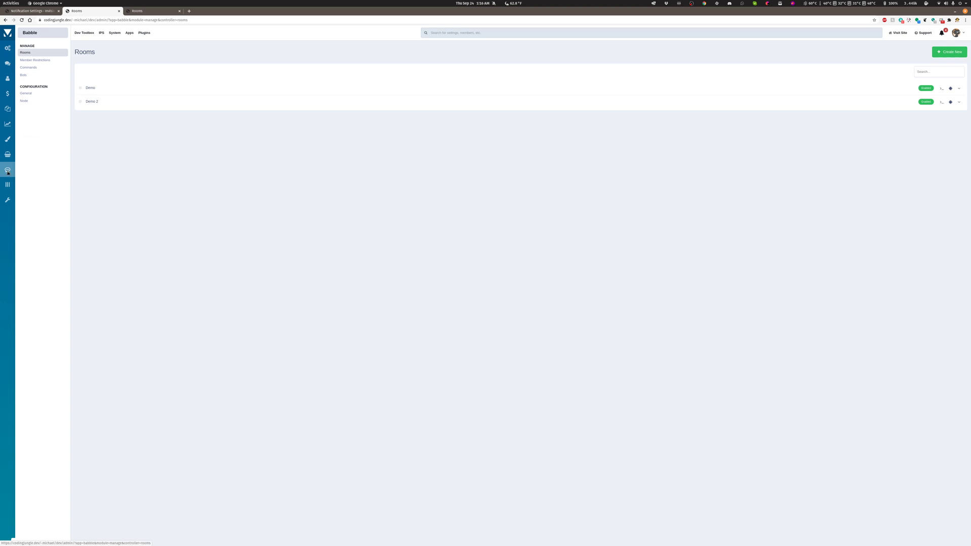
{"action": "mouse_move", "coordinate": [10, 61]}
{"action": "mouse_move", "coordinate": [1, 142]}
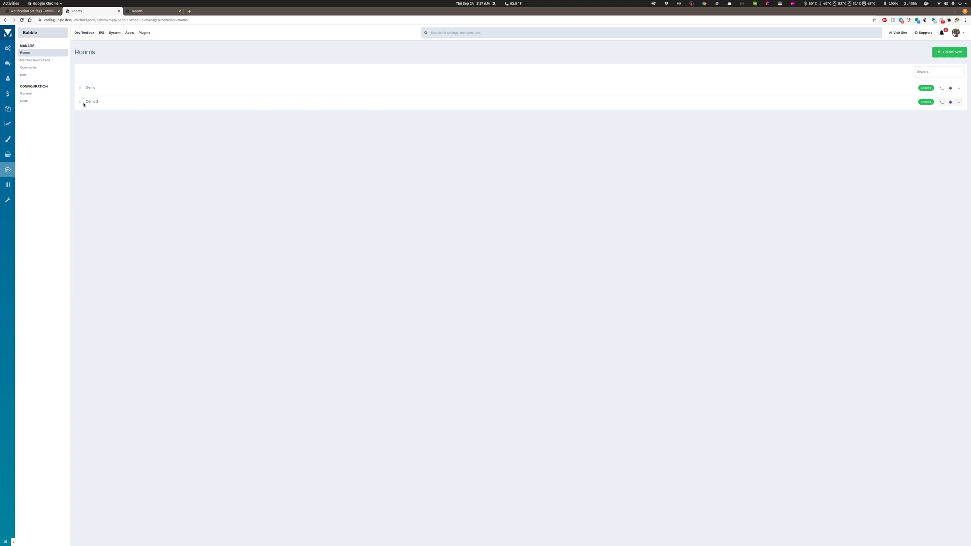
{"action": "left_click", "coordinate": [33, 11]}
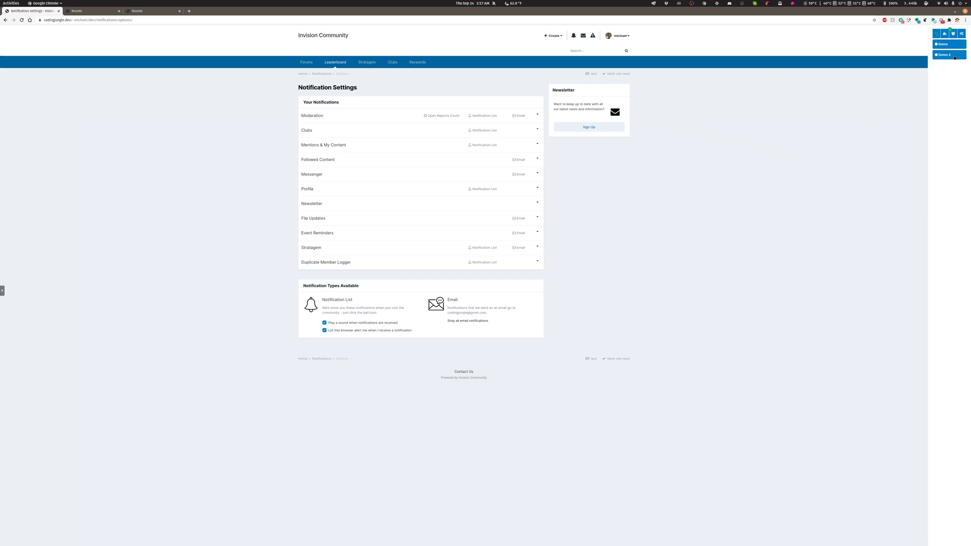
{"action": "left_click_drag", "start_coordinate": [944, 56], "coordinate": [945, 44]}
Disable the Demo room to check the effect in the reloaded community site's chat bar, and re-enable it.
{"action": "left_click", "coordinate": [77, 12]}
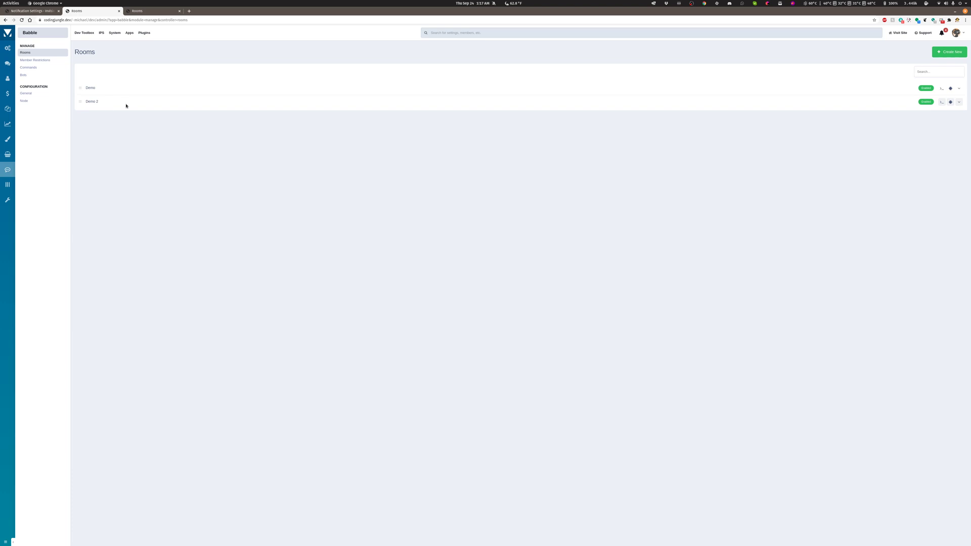
{"action": "left_click", "coordinate": [927, 88]}
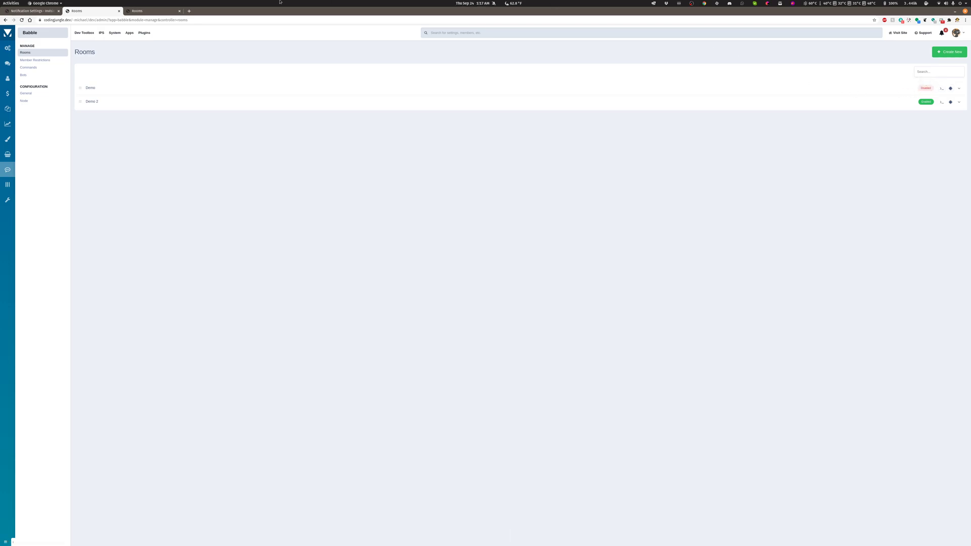
{"action": "left_click", "coordinate": [21, 11]}
{"action": "left_click", "coordinate": [21, 20]}
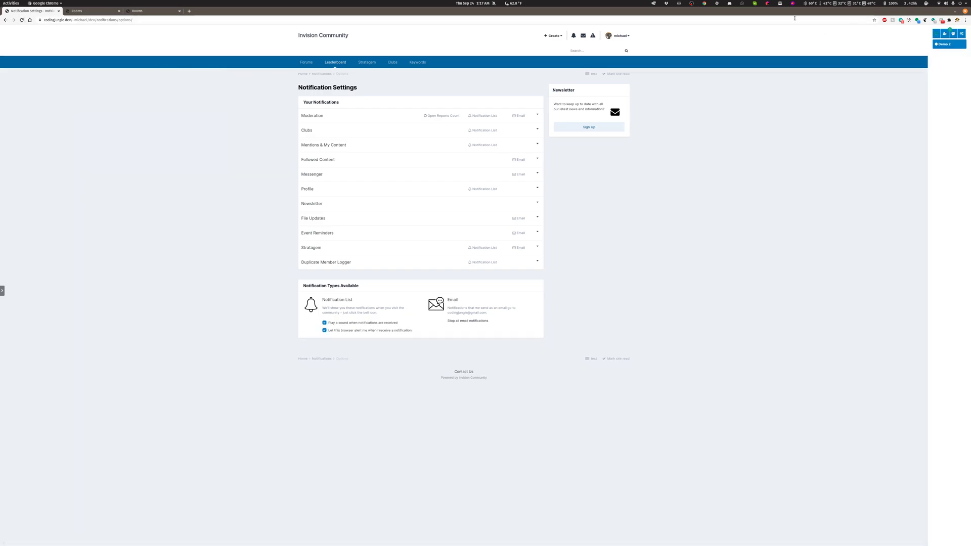
{"action": "left_click", "coordinate": [101, 11]}
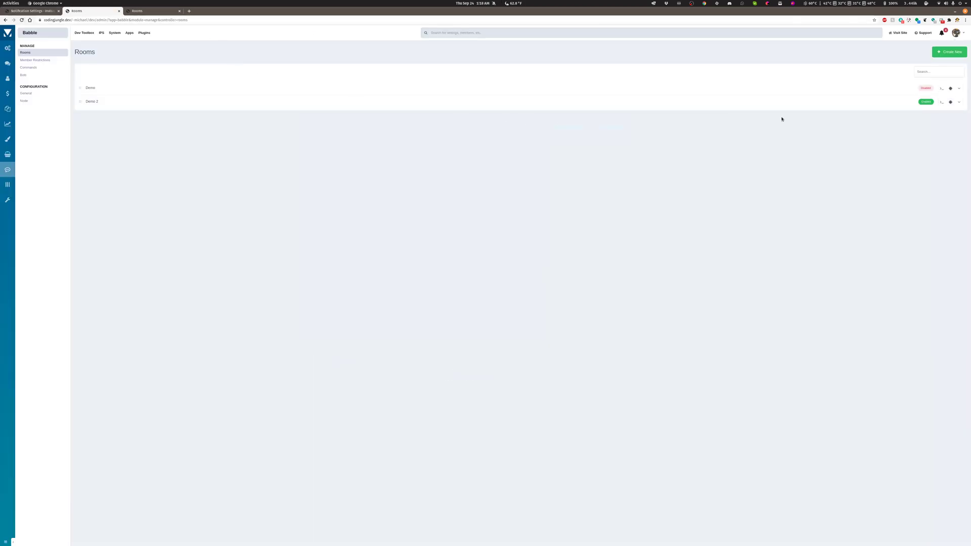
{"action": "left_click", "coordinate": [927, 88]}
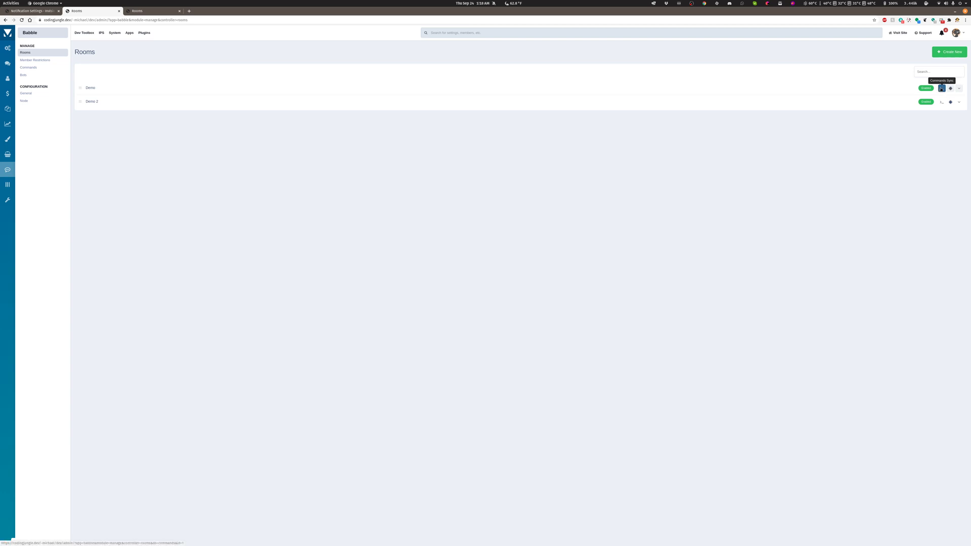
Add the Facepalm command to the Demo room's synced commands and save.
{"action": "left_click", "coordinate": [942, 89]}
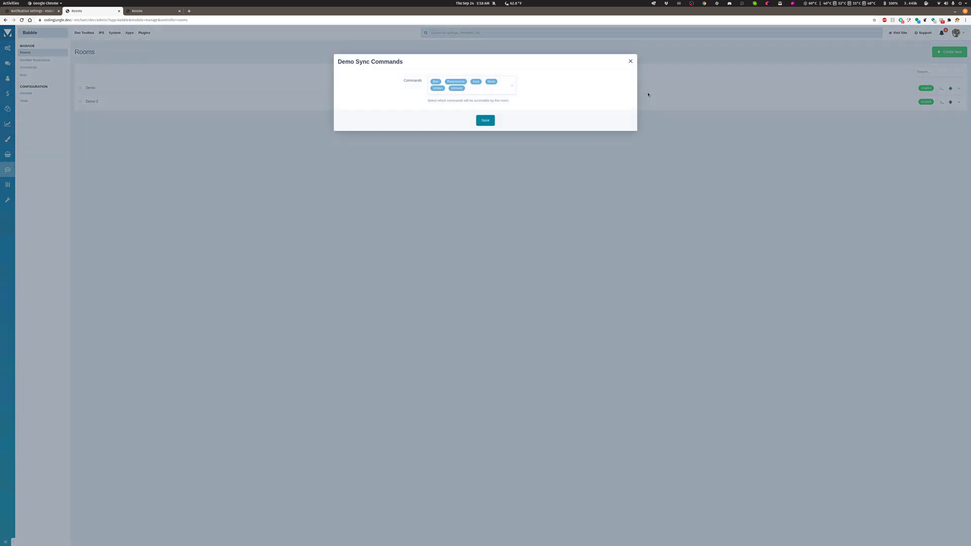
{"action": "left_click", "coordinate": [631, 61]}
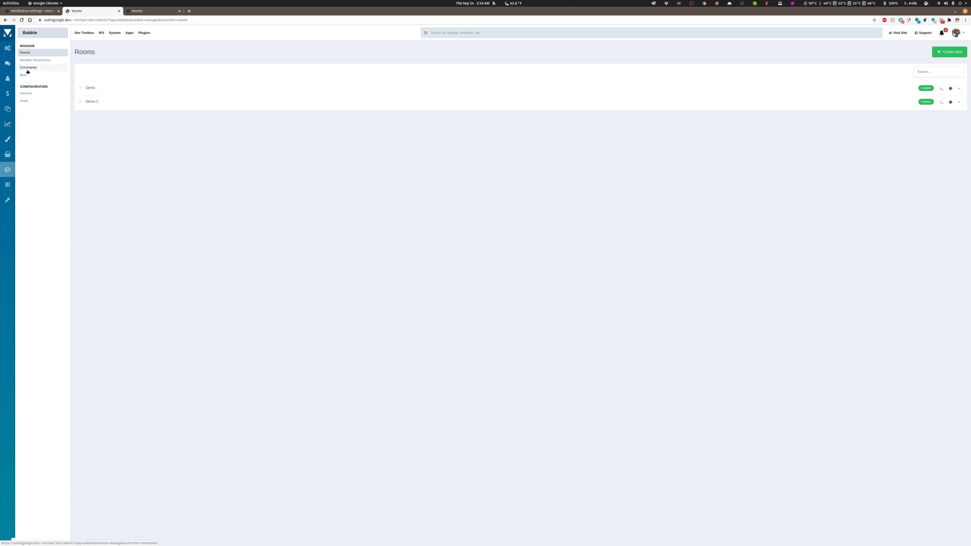
{"action": "left_click", "coordinate": [942, 89]}
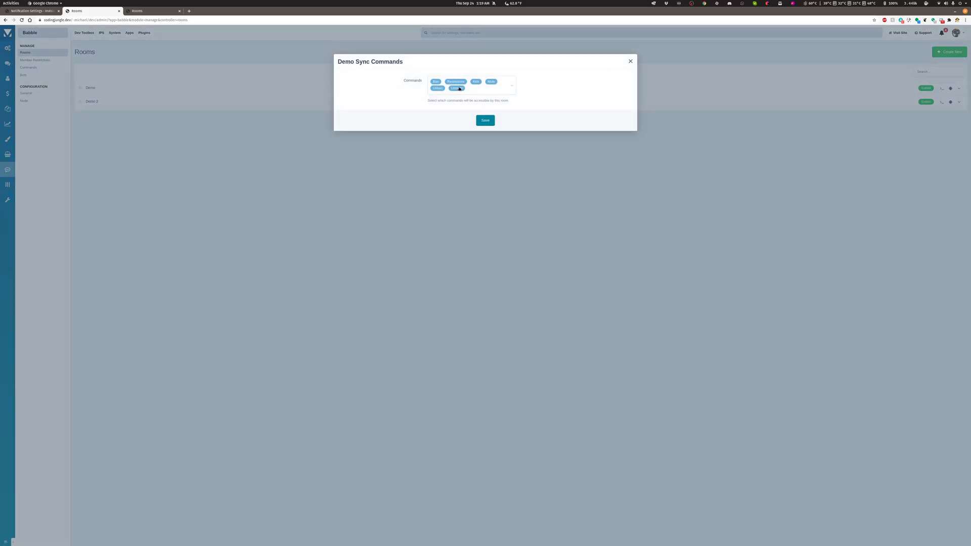
{"action": "left_click", "coordinate": [506, 89]}
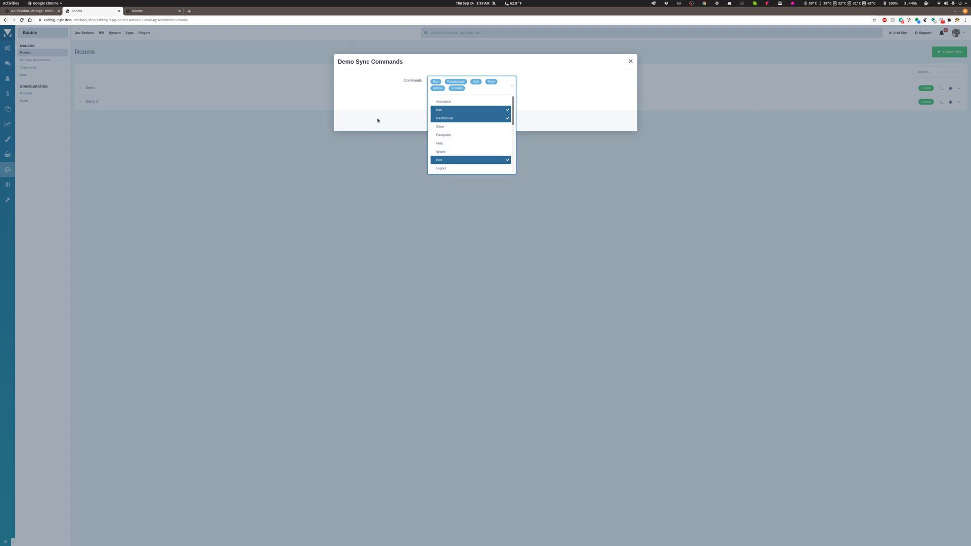
{"action": "left_click", "coordinate": [443, 136]}
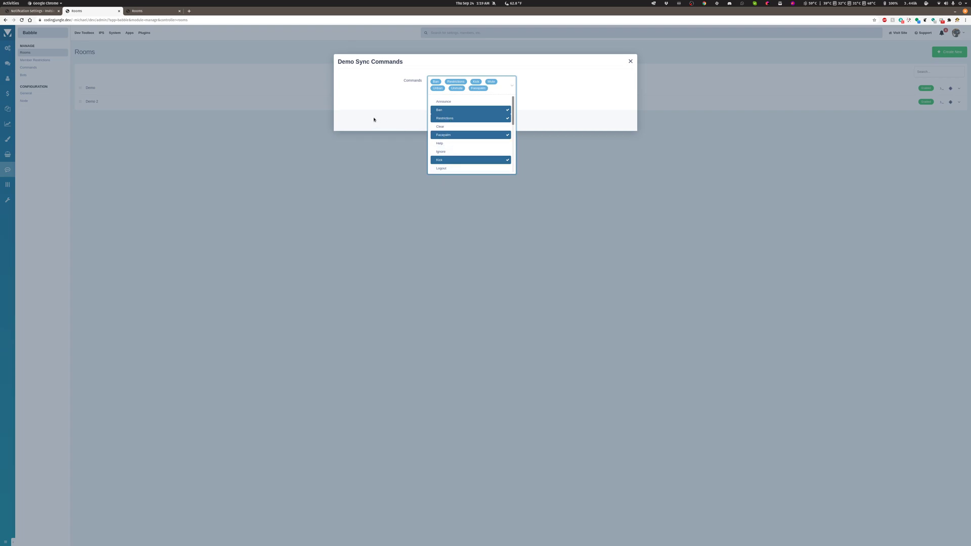
{"action": "left_click", "coordinate": [373, 120]}
{"action": "left_click", "coordinate": [485, 120]}
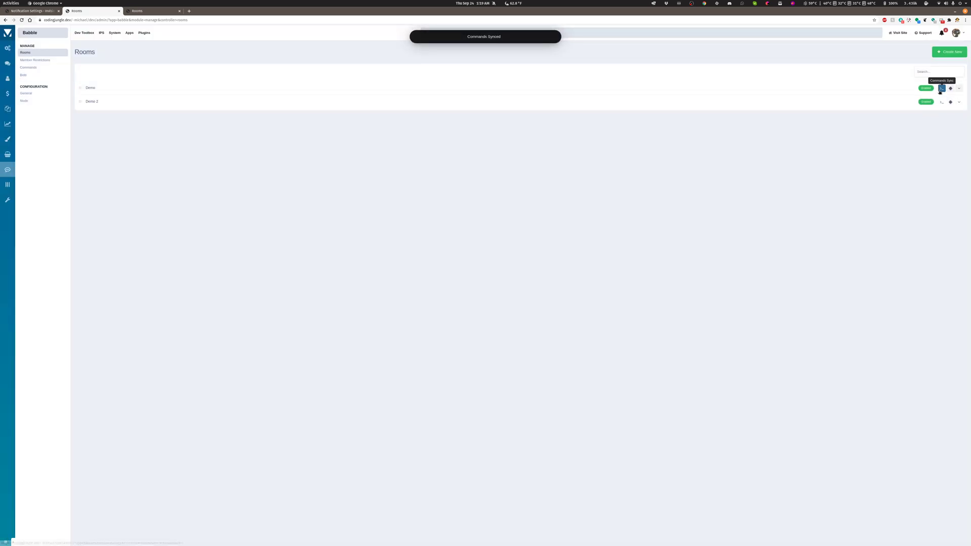
Review the synced commands of the Demo room and of the Demo 2 room without changing them.
{"action": "left_click", "coordinate": [940, 89]}
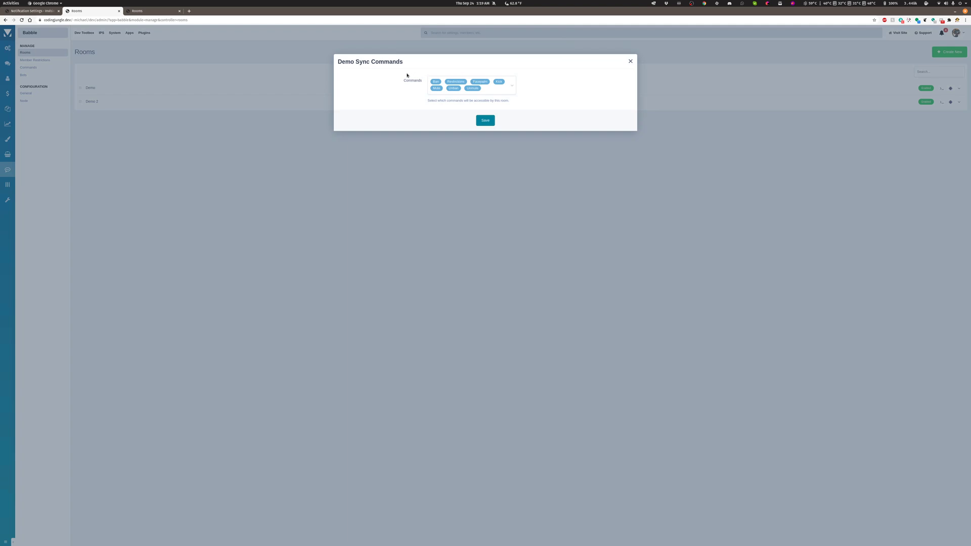
{"action": "left_click", "coordinate": [630, 62]}
{"action": "left_click", "coordinate": [941, 103]}
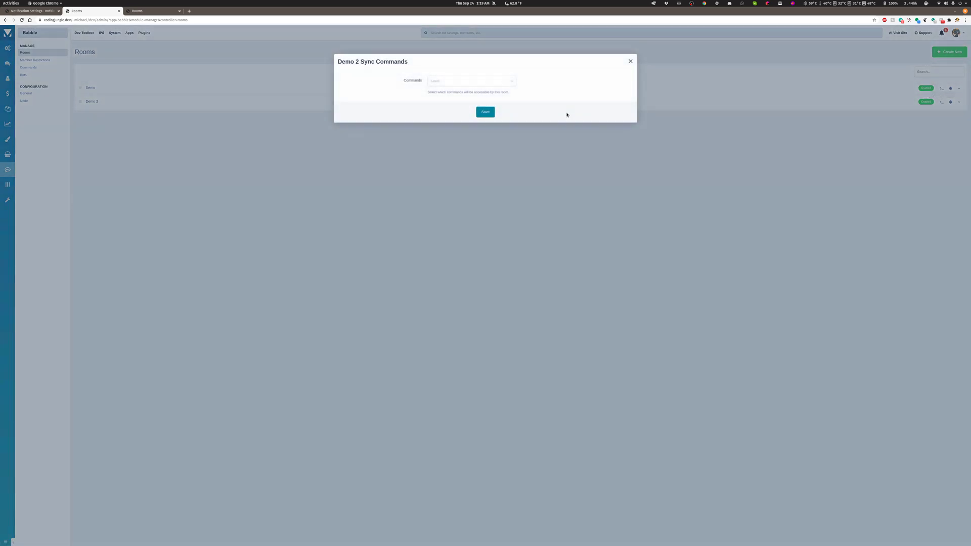
{"action": "left_click", "coordinate": [458, 81]}
{"action": "left_click", "coordinate": [365, 85]}
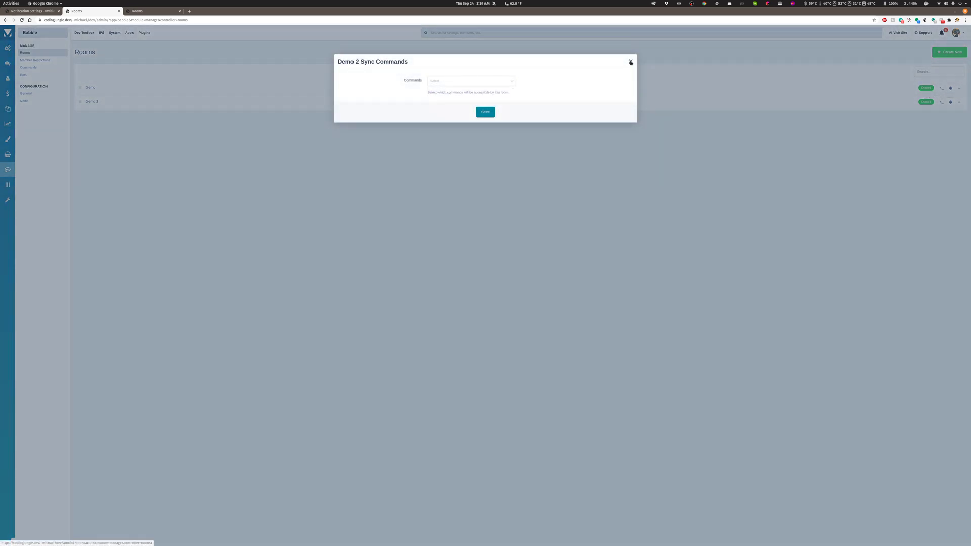
{"action": "left_click", "coordinate": [630, 62]}
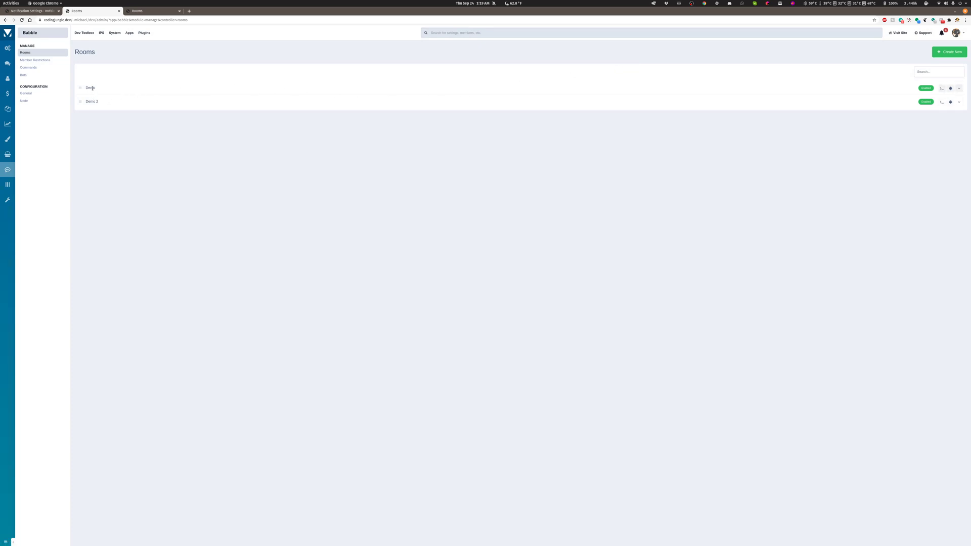
View which bots can be synced to the Demo room and close the dialog.
{"action": "left_click", "coordinate": [951, 89]}
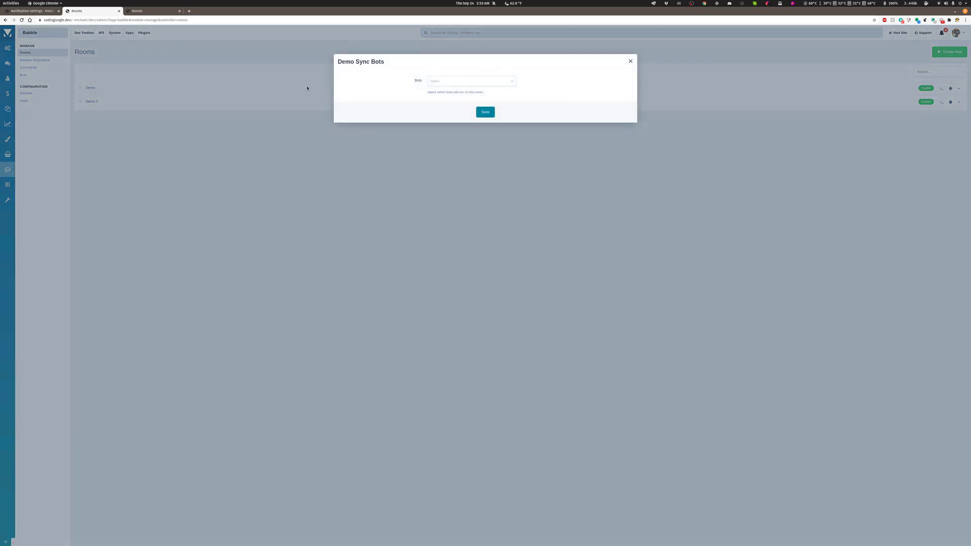
{"action": "left_click", "coordinate": [451, 83]}
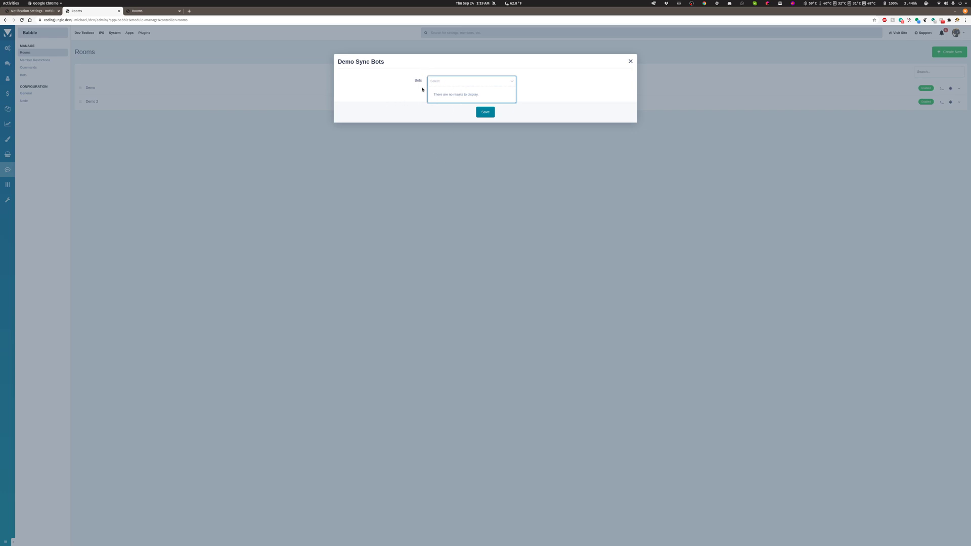
{"action": "left_click", "coordinate": [630, 61]}
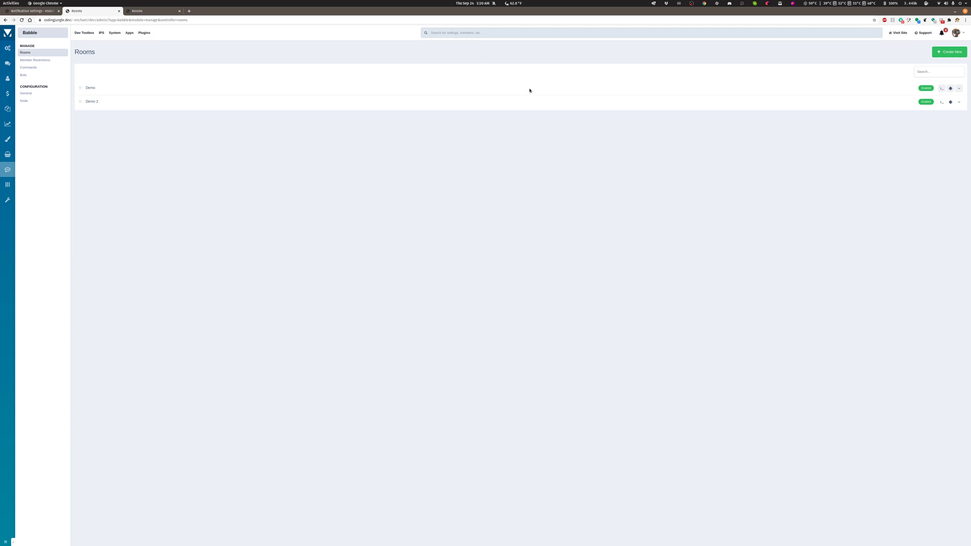
Remove the Administrators group's View permission from the Demo room, save, and check the reloaded community site.
{"action": "left_click", "coordinate": [959, 89]}
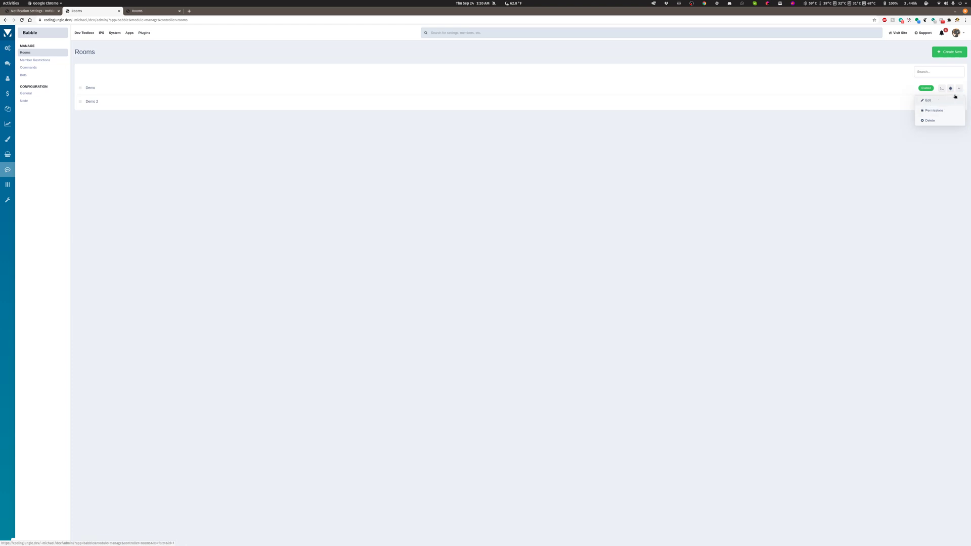
{"action": "left_click", "coordinate": [933, 111]}
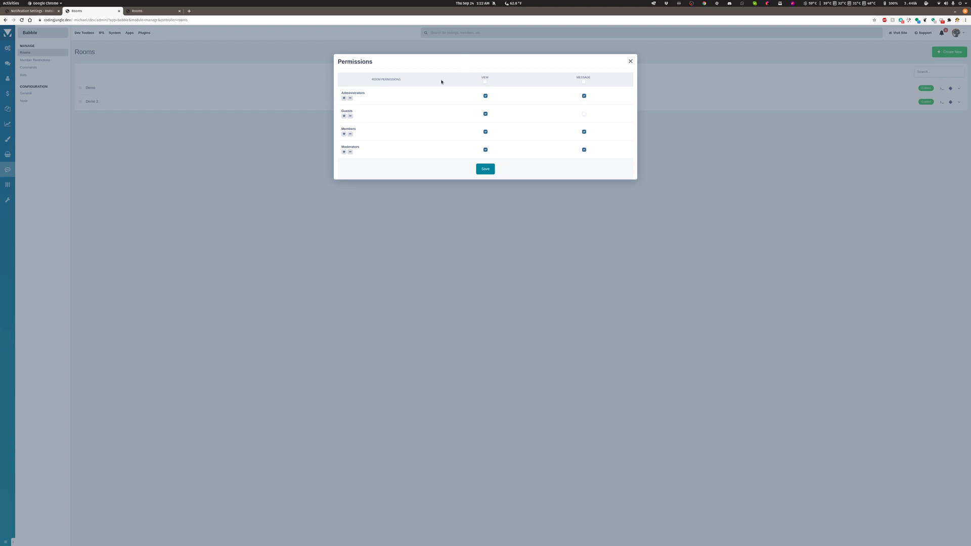
{"action": "left_click", "coordinate": [38, 11]}
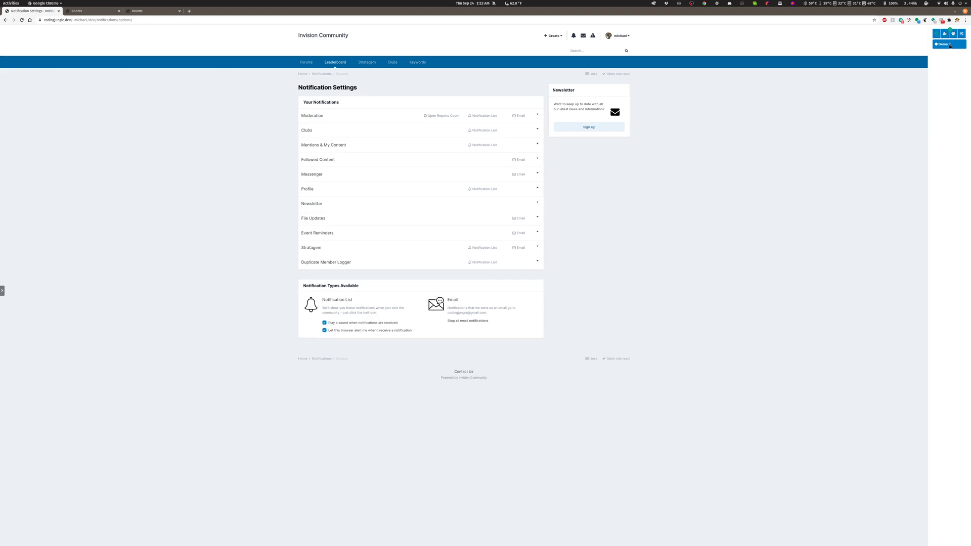
{"action": "left_click", "coordinate": [85, 12]}
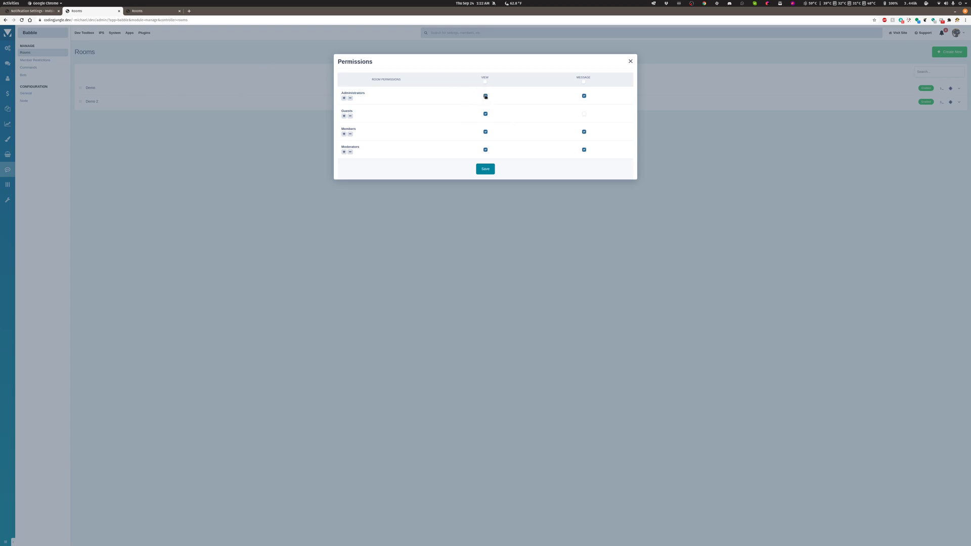
{"action": "left_click", "coordinate": [484, 171]}
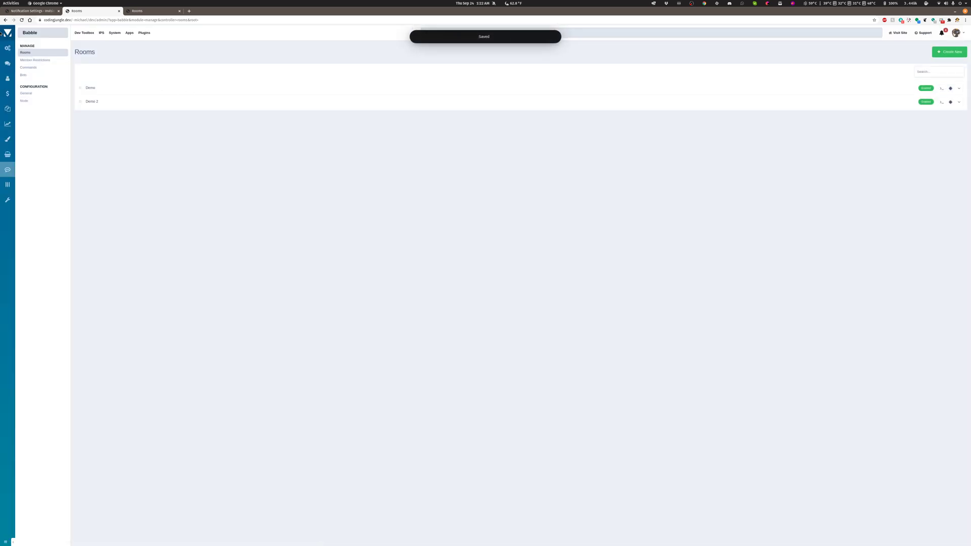
{"action": "key", "text": "ctrl+Page_Up"}
{"action": "left_click", "coordinate": [22, 21]}
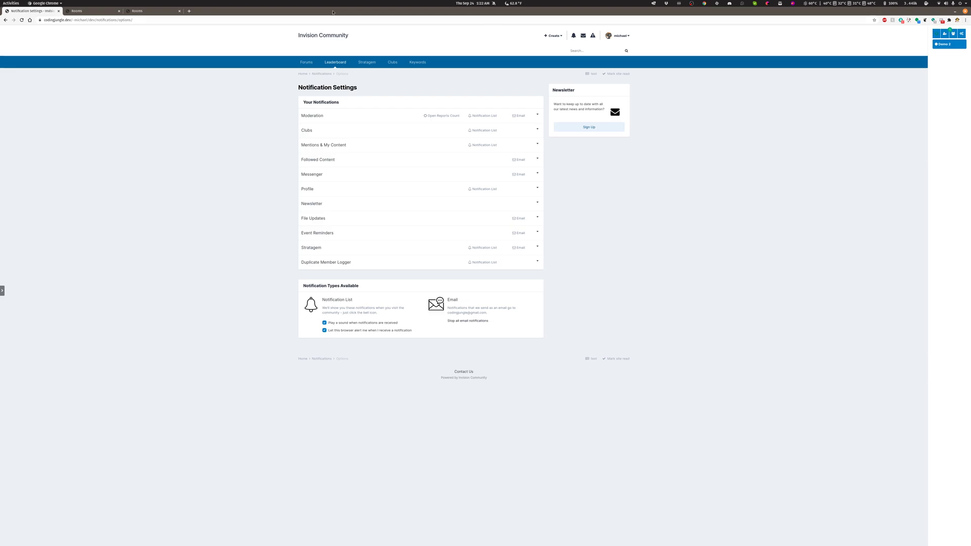
{"action": "left_click", "coordinate": [82, 12]}
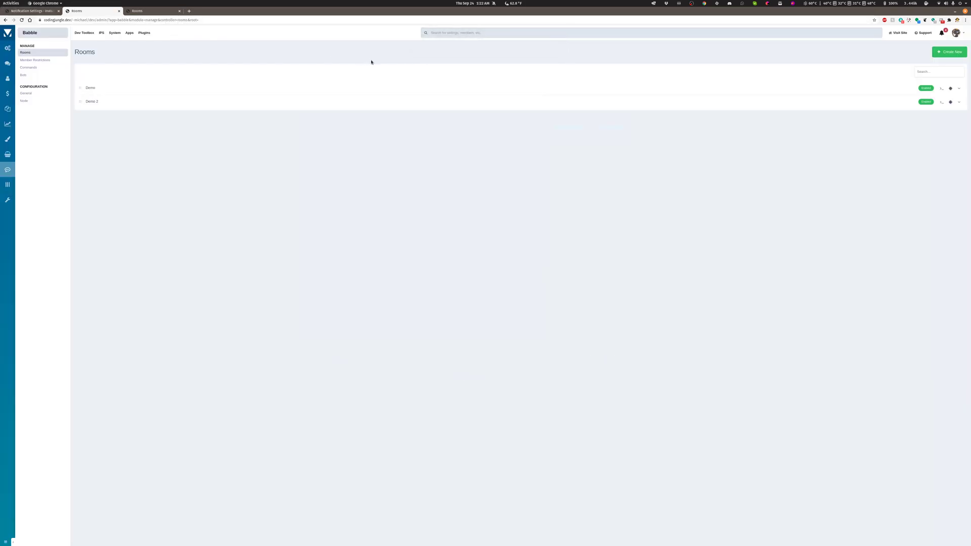
Restore the Administrators group's View permission on the Demo room, leave Members with and Guests without Message permission, and save.
{"action": "left_click", "coordinate": [959, 89]}
{"action": "left_click", "coordinate": [935, 109]}
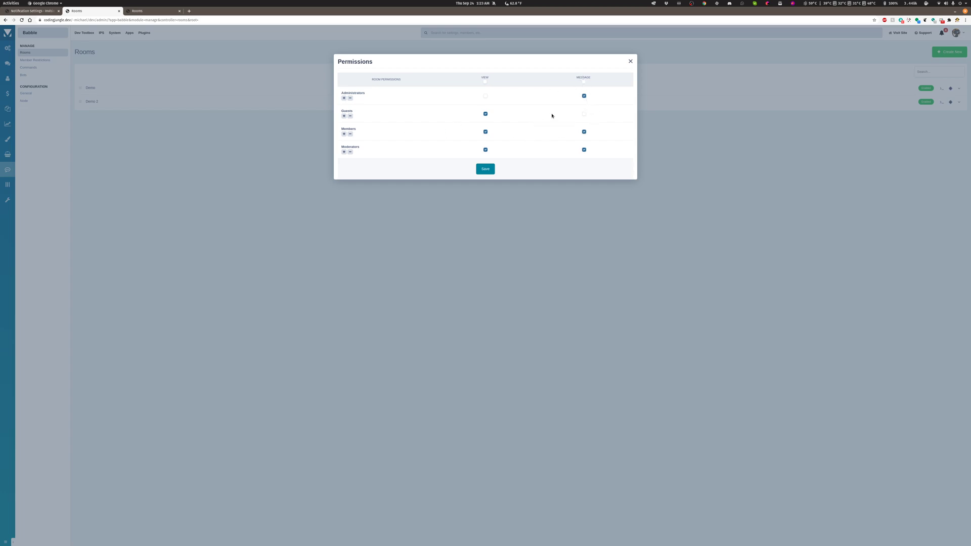
{"action": "left_click", "coordinate": [584, 133]}
{"action": "left_click", "coordinate": [485, 96]}
{"action": "left_click", "coordinate": [585, 132]}
{"action": "left_click", "coordinate": [584, 114]}
{"action": "left_click", "coordinate": [584, 113]}
{"action": "left_click", "coordinate": [486, 169]}
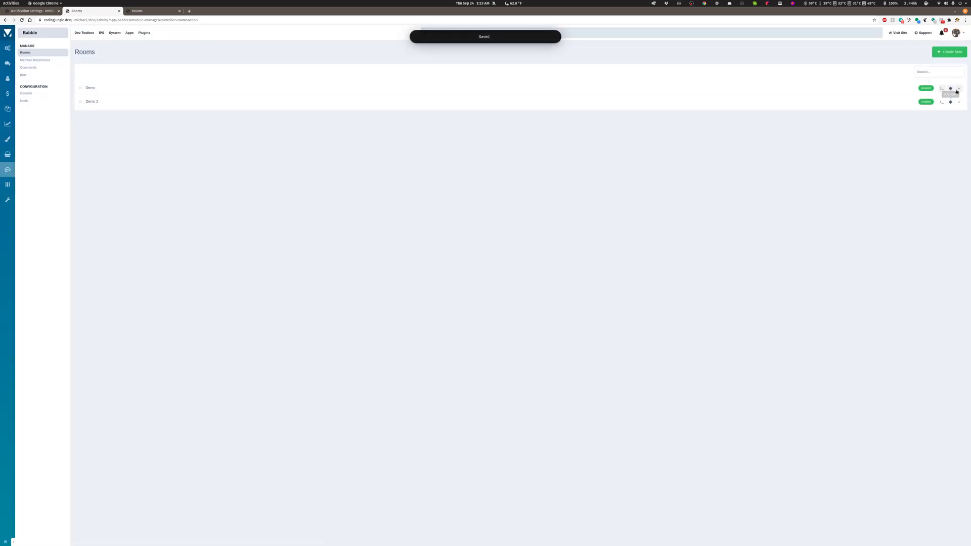
Open the Demo room's settings form, glance at the community site, and return to the form.
{"action": "left_click", "coordinate": [959, 88]}
{"action": "left_click", "coordinate": [932, 102]}
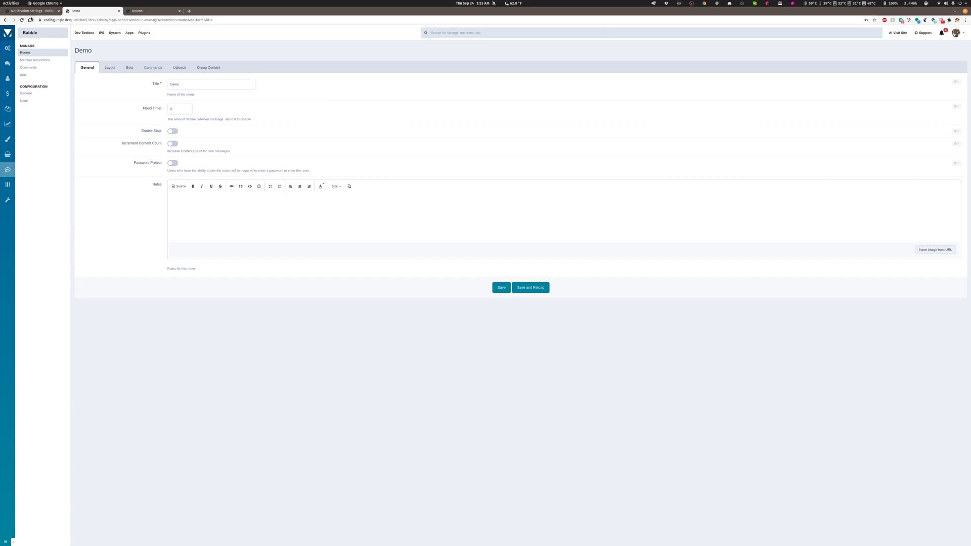
{"action": "left_click", "coordinate": [18, 11]}
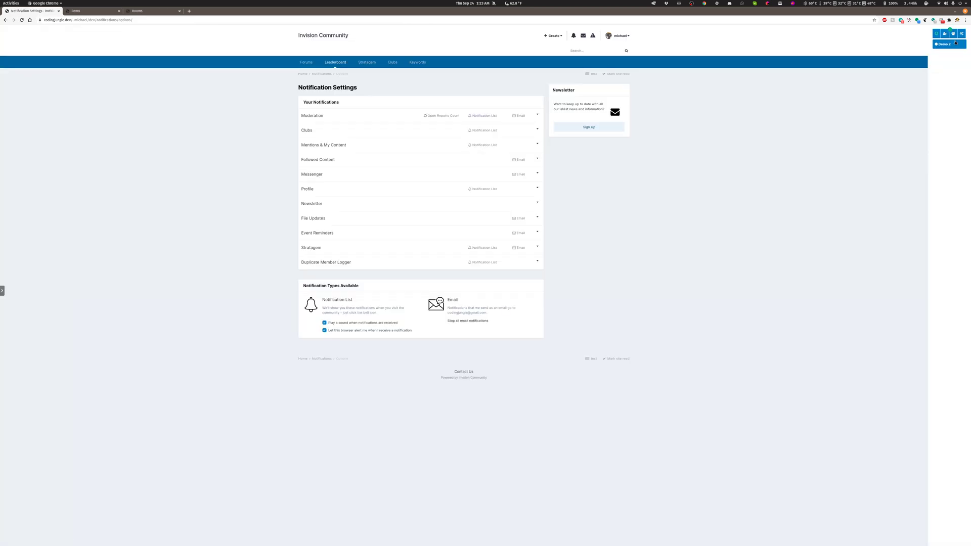
{"action": "left_click", "coordinate": [94, 10]}
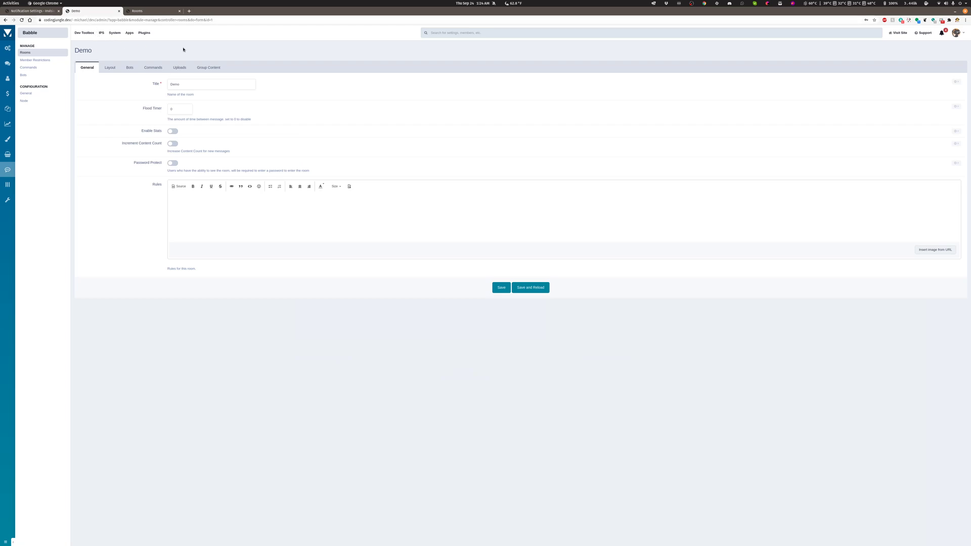
Enable Password Protect for the Demo room, fill in a room password, and save while keeping the form open.
{"action": "left_click", "coordinate": [191, 85]}
{"action": "left_click", "coordinate": [173, 109]}
{"action": "left_click", "coordinate": [174, 163]}
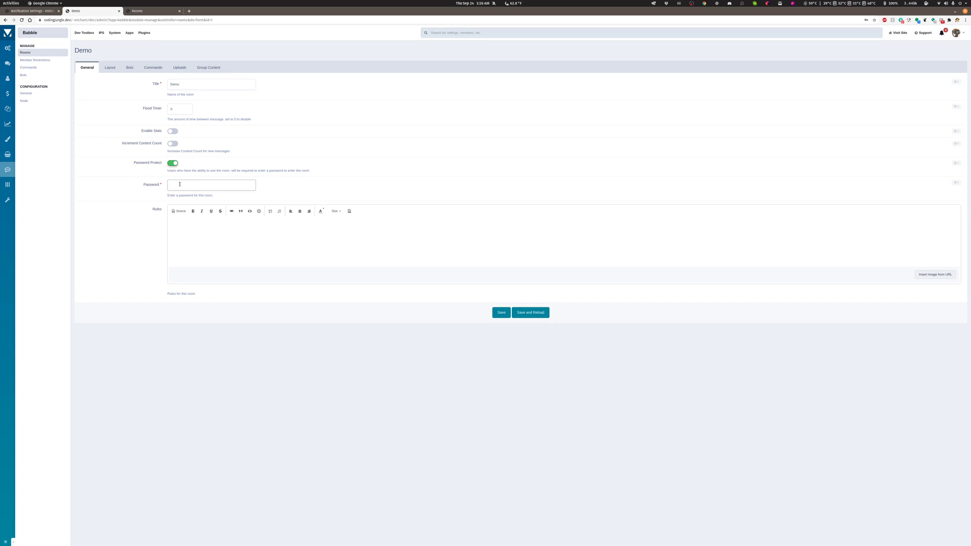
{"action": "left_click", "coordinate": [180, 184]}
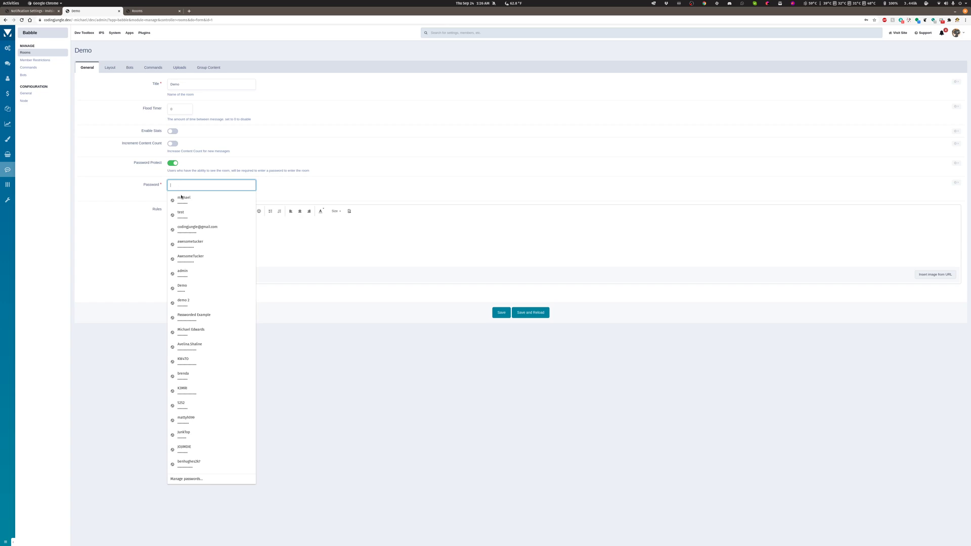
{"action": "left_click", "coordinate": [192, 203]}
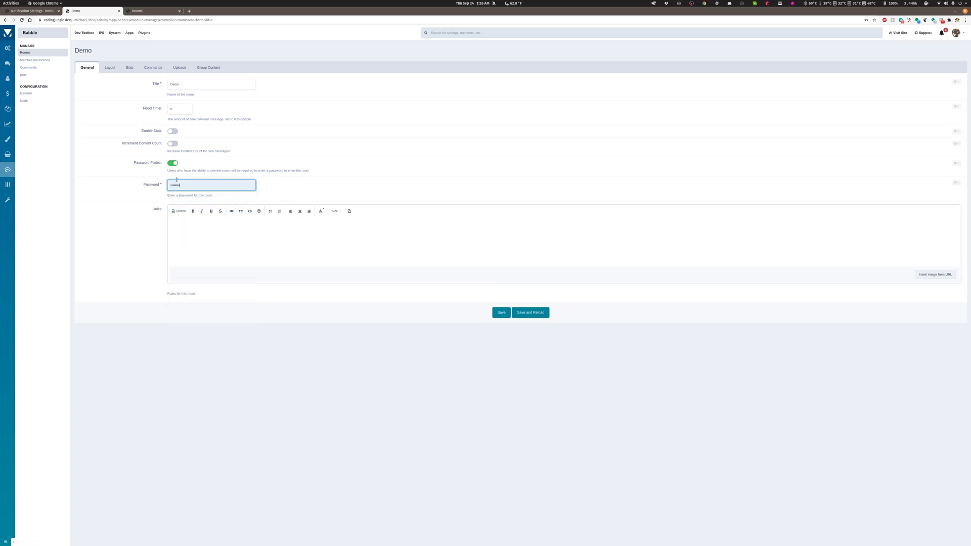
{"action": "left_click", "coordinate": [521, 314]}
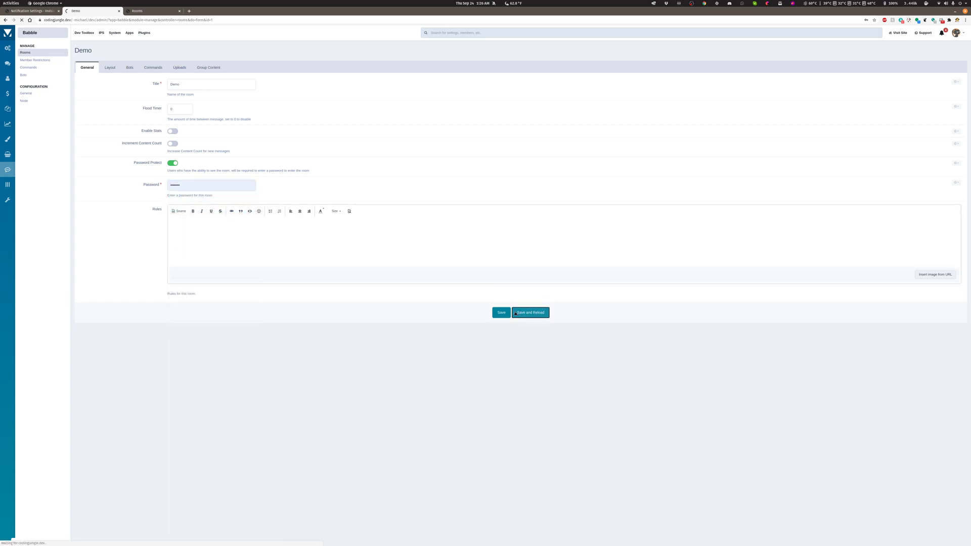
Reload the community site, open the Demo chat room, and enter the room password to get in.
{"action": "left_click", "coordinate": [21, 11]}
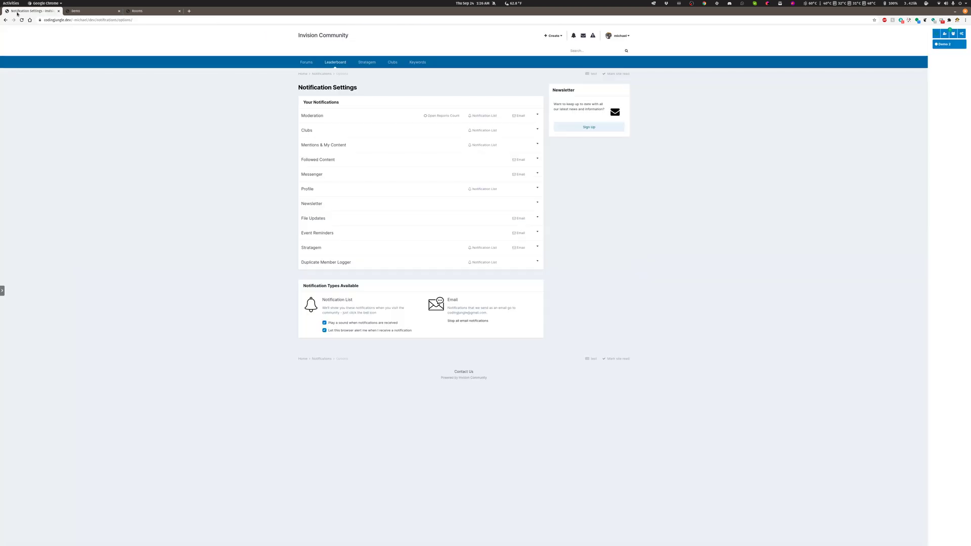
{"action": "left_click", "coordinate": [21, 19]}
{"action": "left_click", "coordinate": [936, 45]}
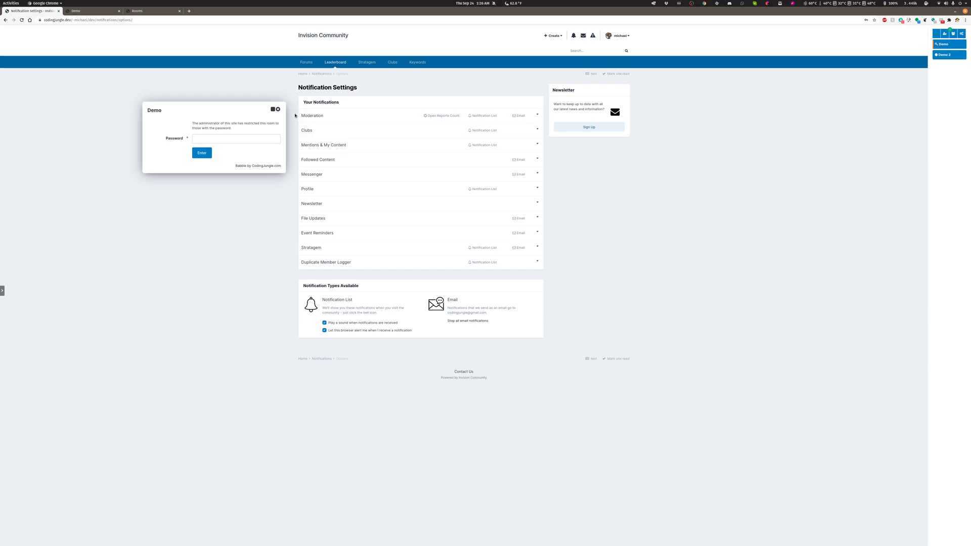
{"action": "left_click_drag", "start_coordinate": [188, 110], "coordinate": [280, 111]}
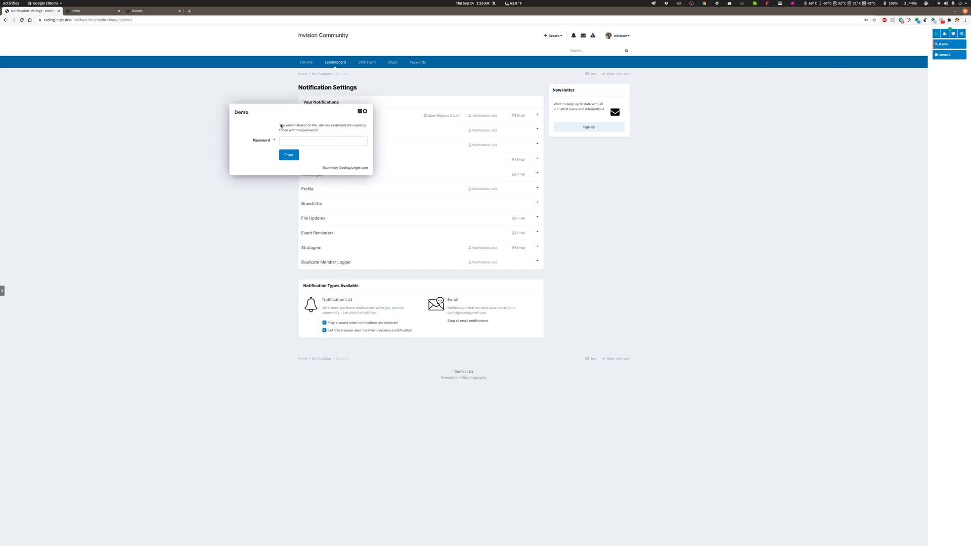
{"action": "left_click", "coordinate": [291, 139]}
{"action": "left_click", "coordinate": [289, 155]}
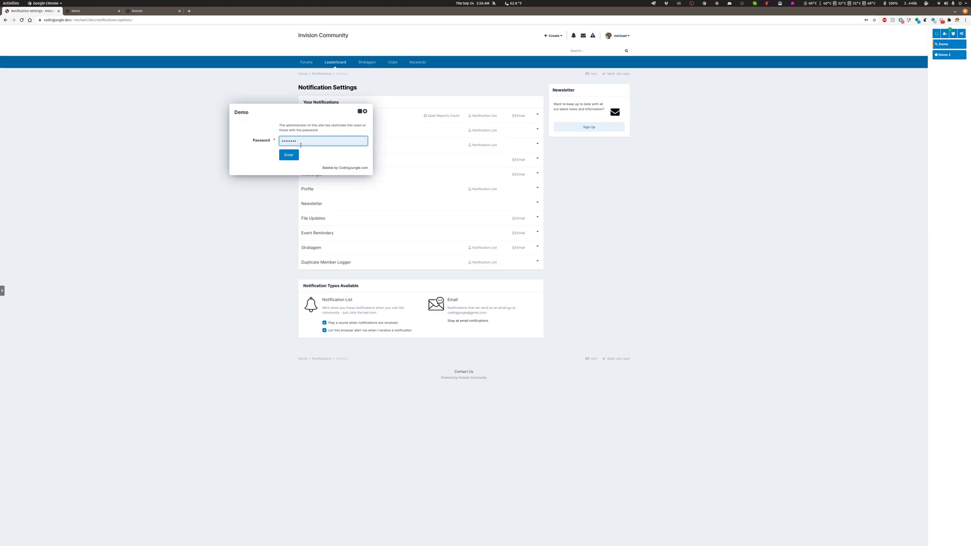
{"action": "left_click", "coordinate": [293, 155]}
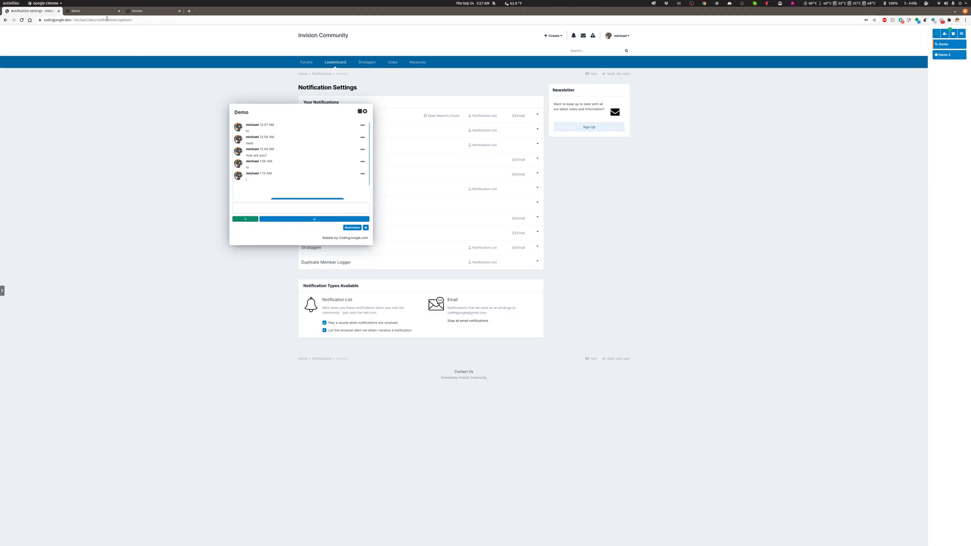
Disable Password Protect for the Demo room, write its rules as a six-item bulleted list starting with 1, and save.
{"action": "left_click", "coordinate": [85, 12]}
{"action": "left_click", "coordinate": [178, 164]}
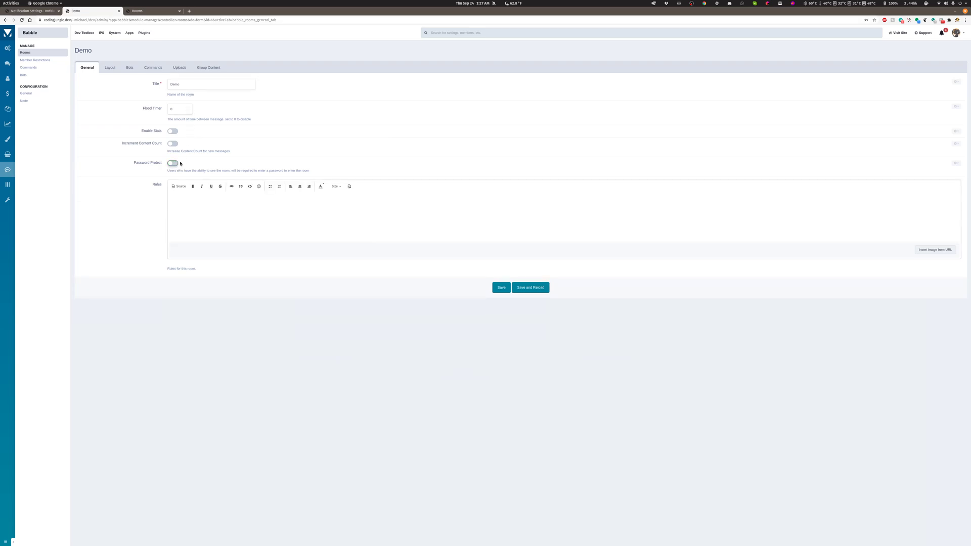
{"action": "left_click", "coordinate": [206, 255]}
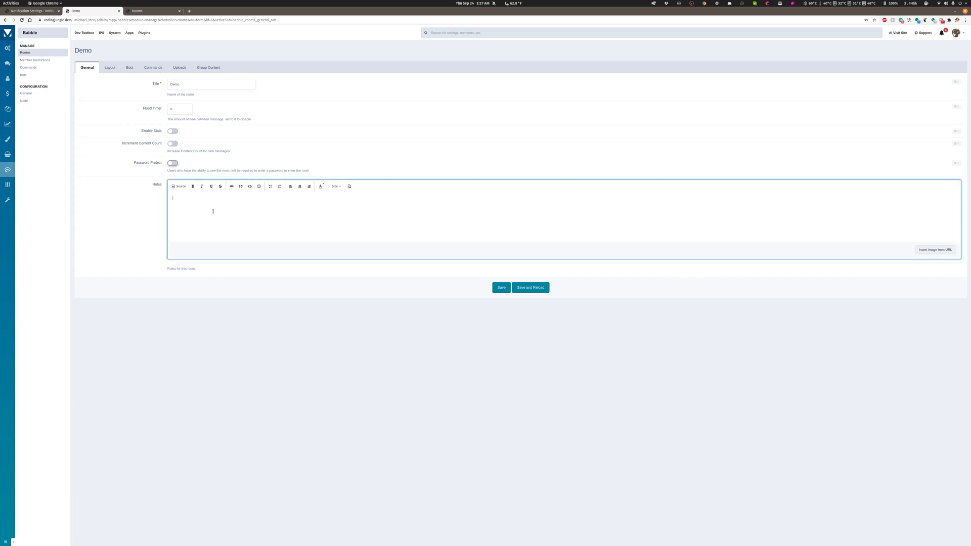
{"action": "left_click", "coordinate": [270, 187]}
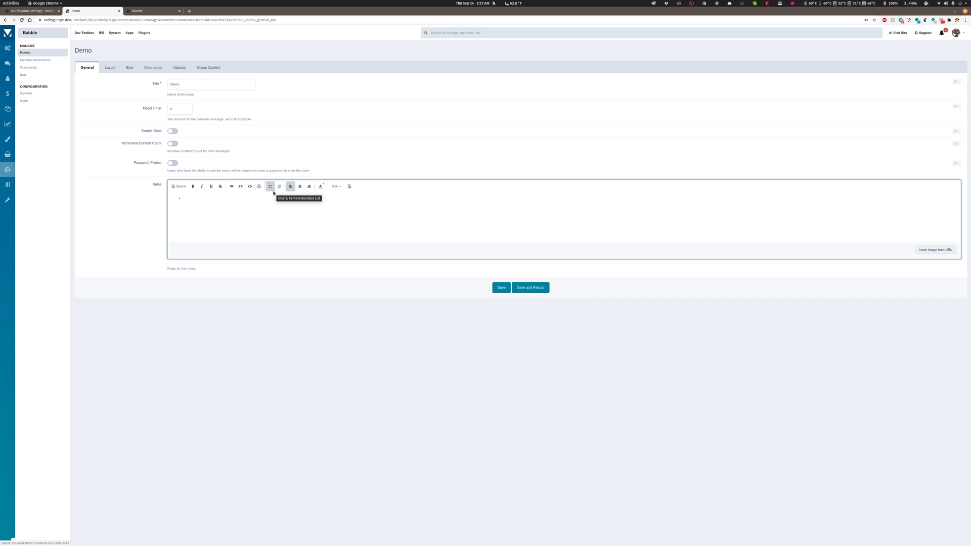
{"action": "type", "text": "1"}
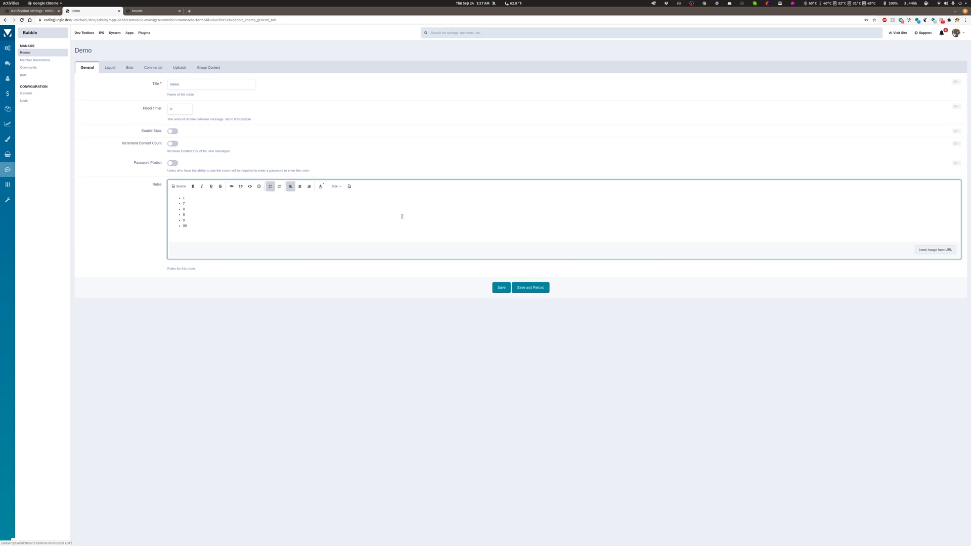
{"action": "left_click", "coordinate": [538, 288]}
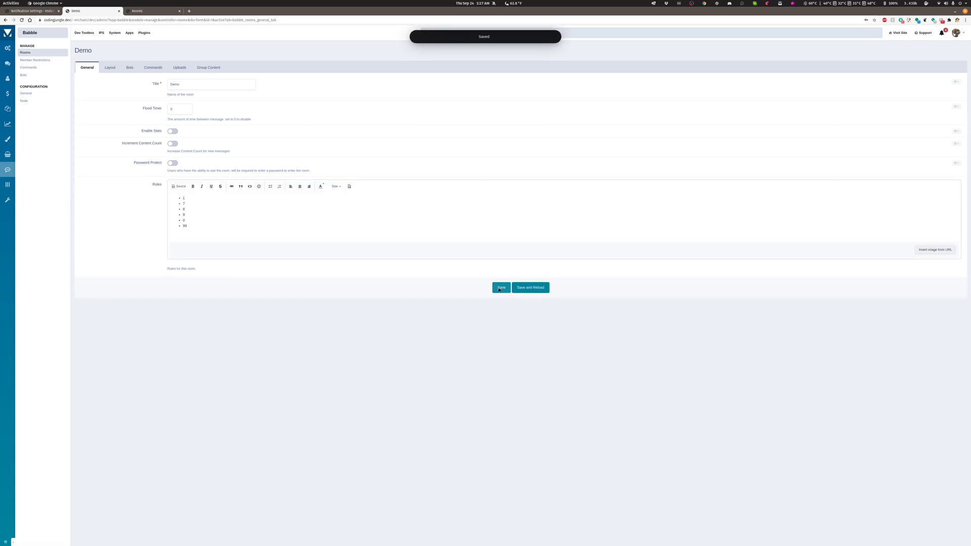
Reload the community site and accept the Demo room's rules in its chat window.
{"action": "left_click", "coordinate": [21, 12]}
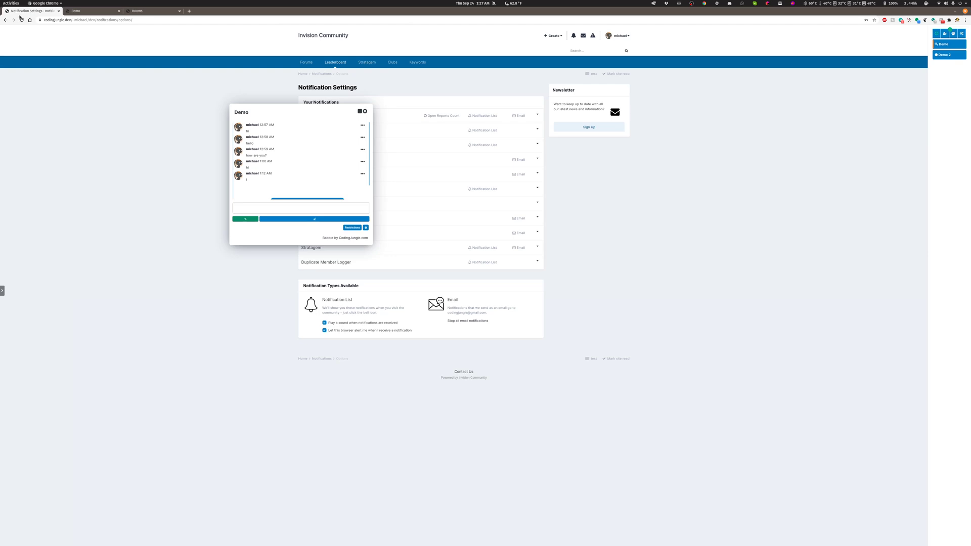
{"action": "left_click", "coordinate": [22, 20]}
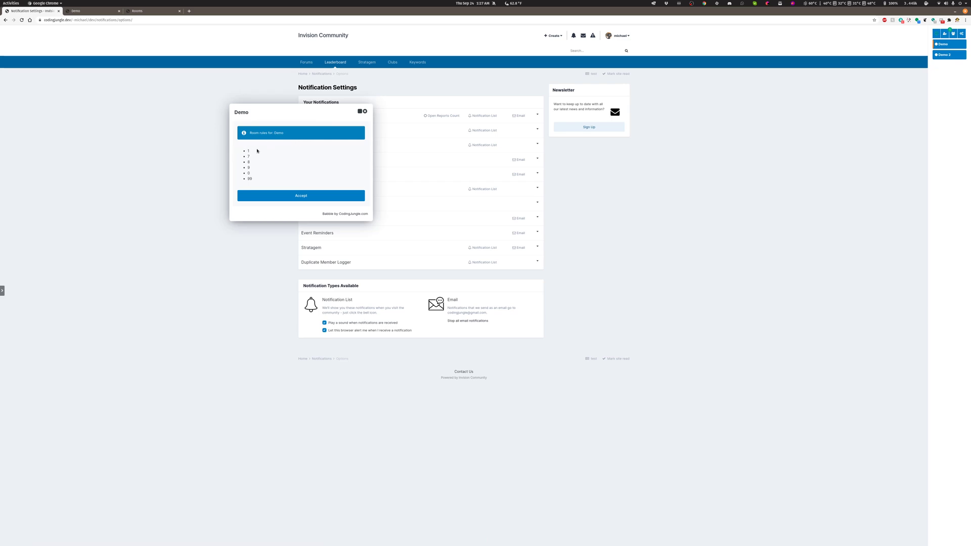
{"action": "left_click", "coordinate": [306, 196]}
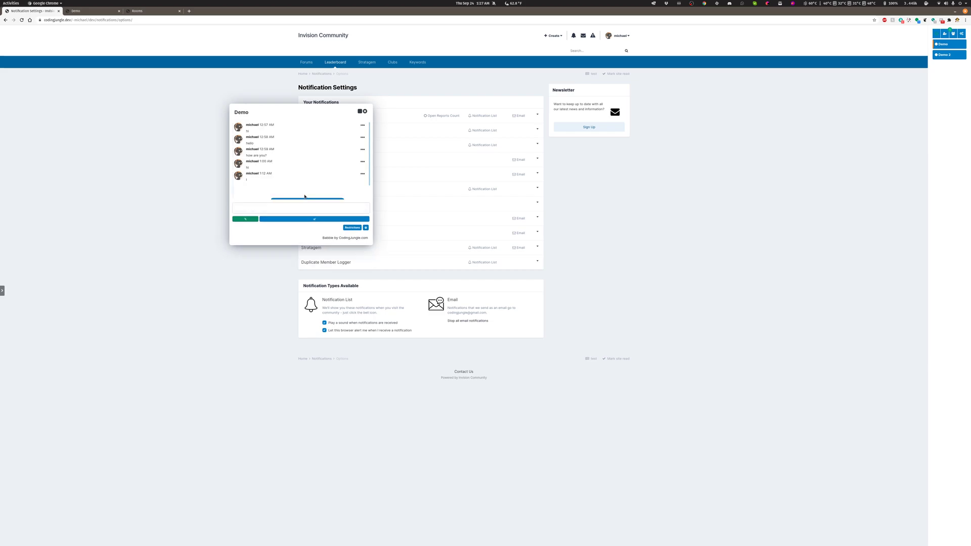
Append two more bullets to the Demo room's rules, the first one 78, and save the form.
{"action": "left_click", "coordinate": [82, 14]}
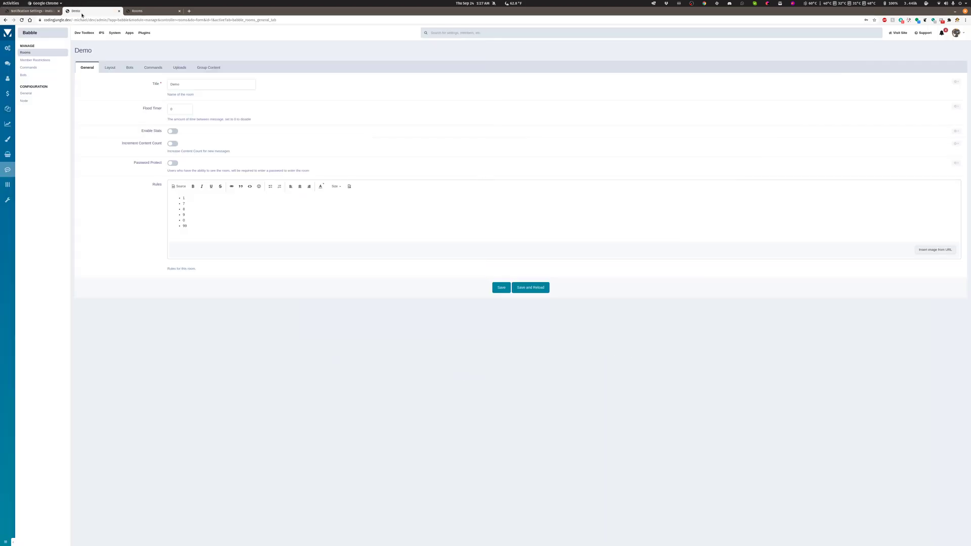
{"action": "left_click", "coordinate": [205, 227]}
{"action": "key", "text": "Return"}
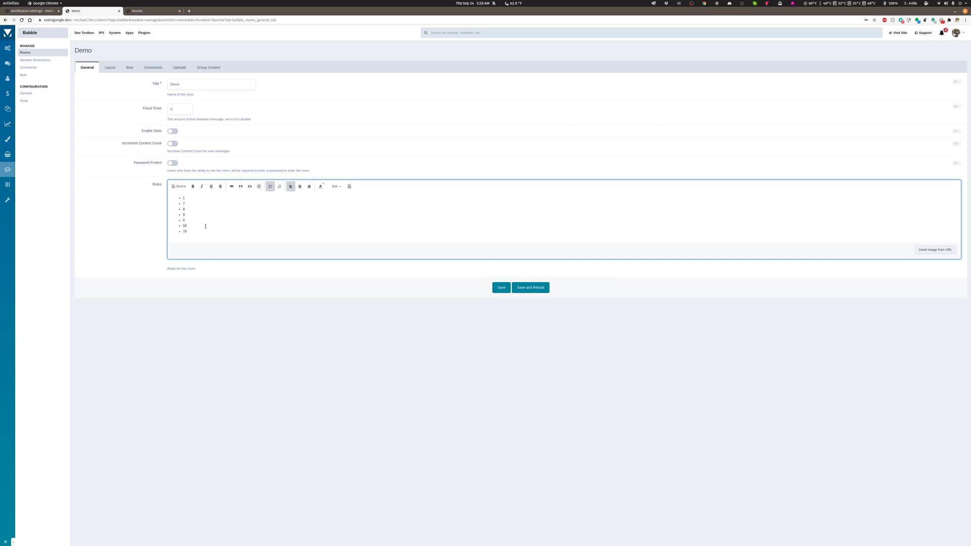
{"action": "type", "text": "78"}
{"action": "key", "text": "Return"}
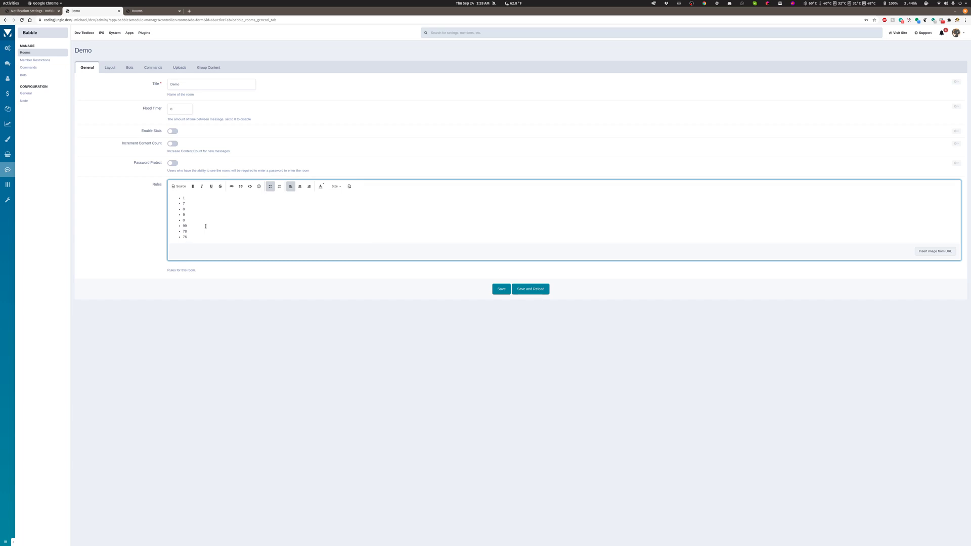
{"action": "left_click", "coordinate": [529, 289]}
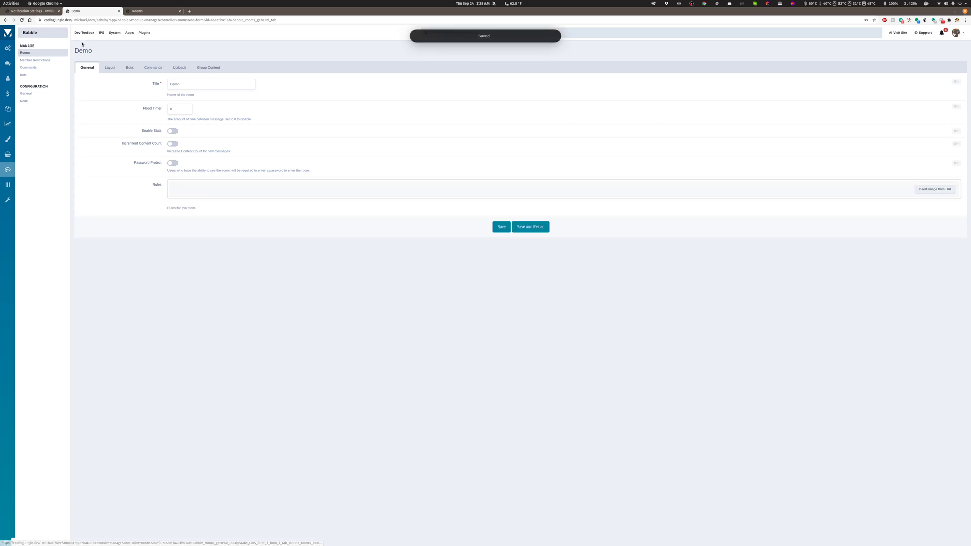
Reload the community site again and accept the changed rules of the Demo room.
{"action": "left_click", "coordinate": [32, 11]}
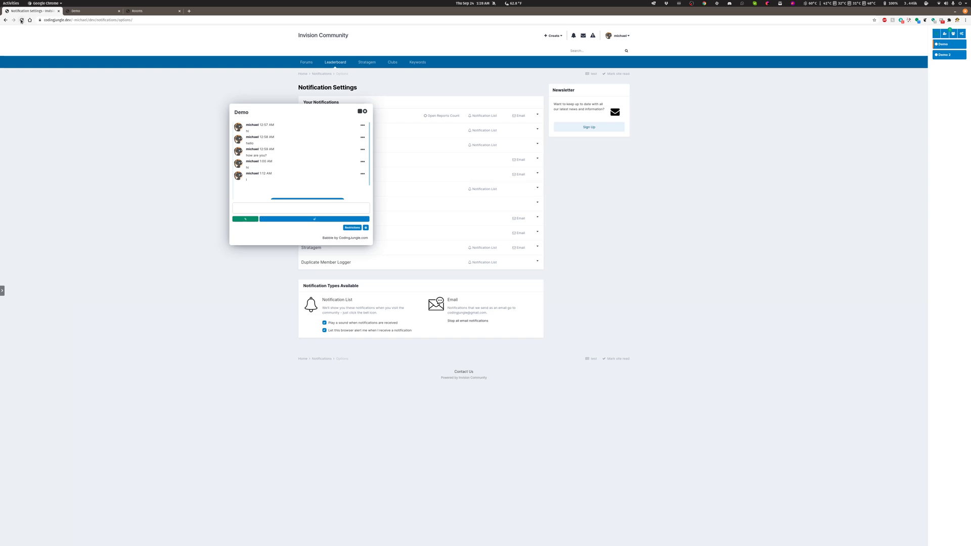
{"action": "left_click", "coordinate": [22, 20]}
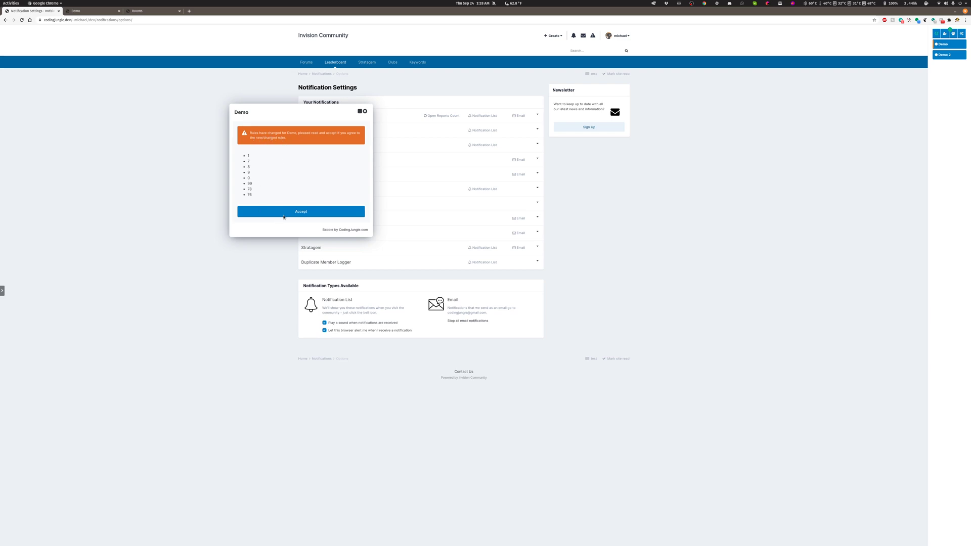
{"action": "left_click", "coordinate": [302, 211]}
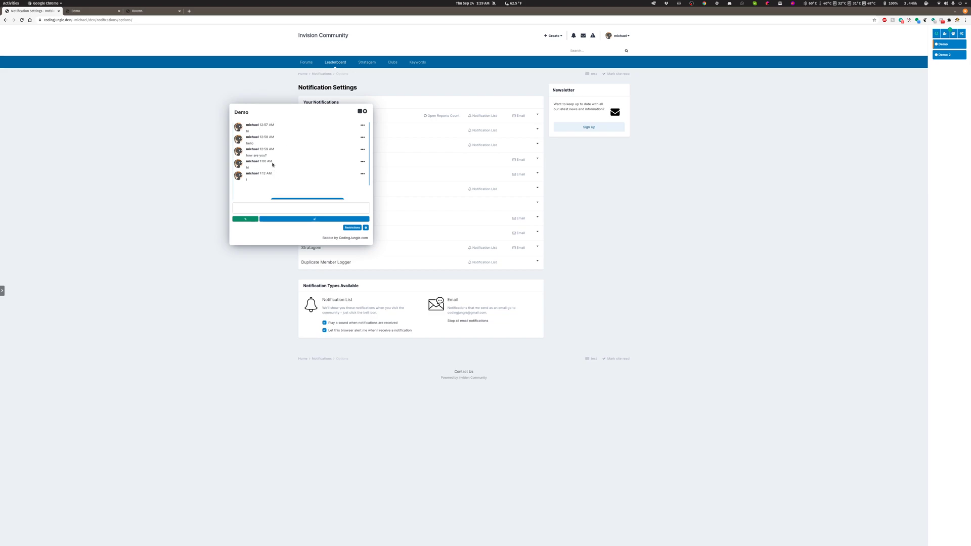
Delete all of the Demo room's rules, save the form, and check the chat on the community site.
{"action": "mouse_move", "coordinate": [272, 162]}
{"action": "left_click", "coordinate": [74, 11]}
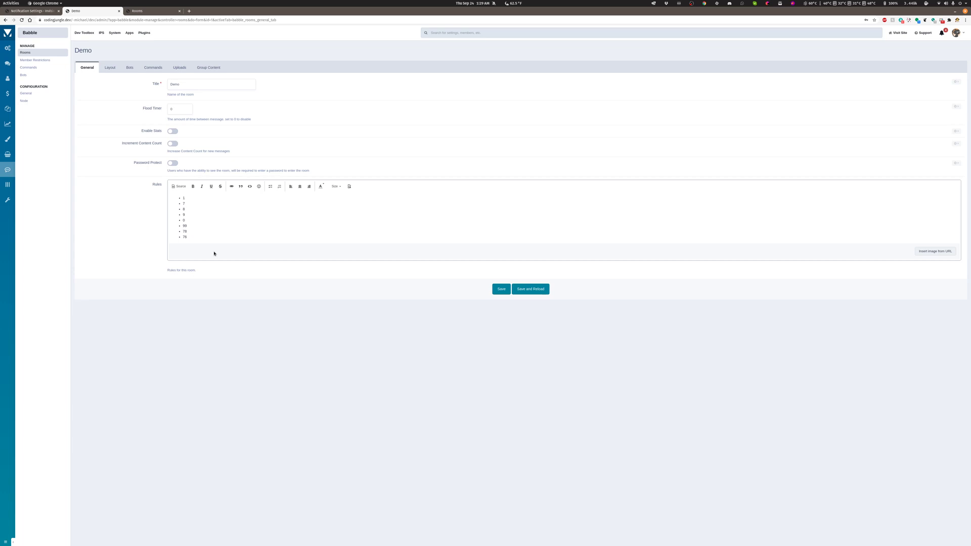
{"action": "left_click_drag", "start_coordinate": [195, 234], "coordinate": [126, 190]}
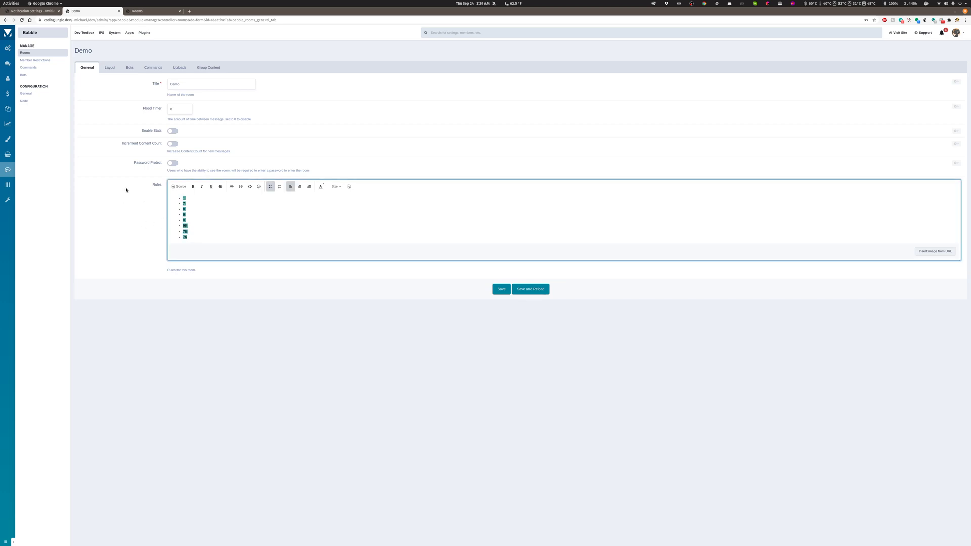
{"action": "key", "text": "BackSpace"}
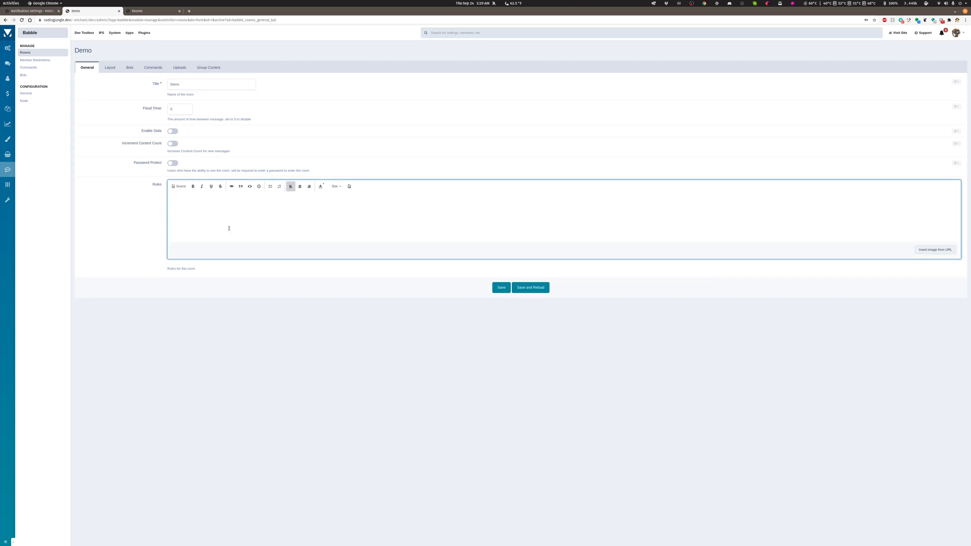
{"action": "left_click", "coordinate": [531, 287]}
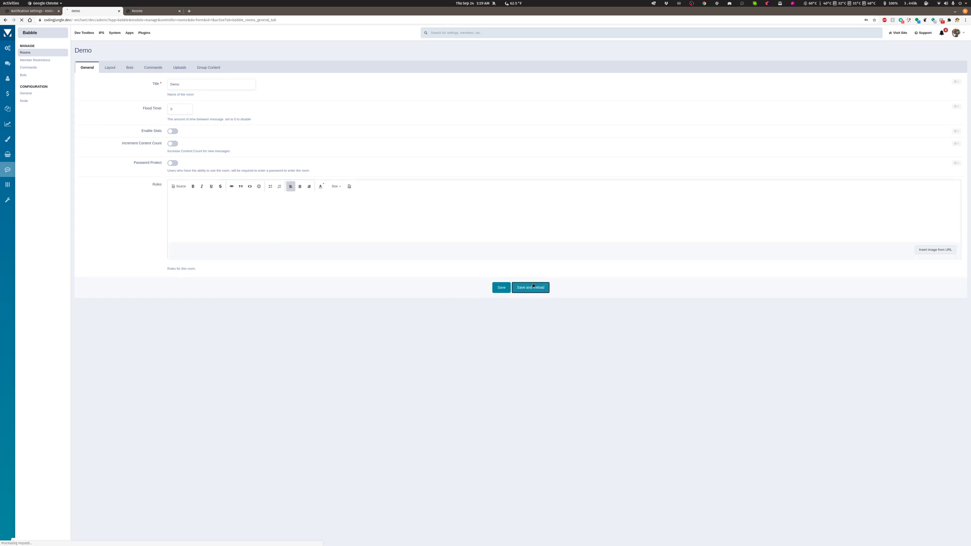
{"action": "left_click", "coordinate": [31, 10]}
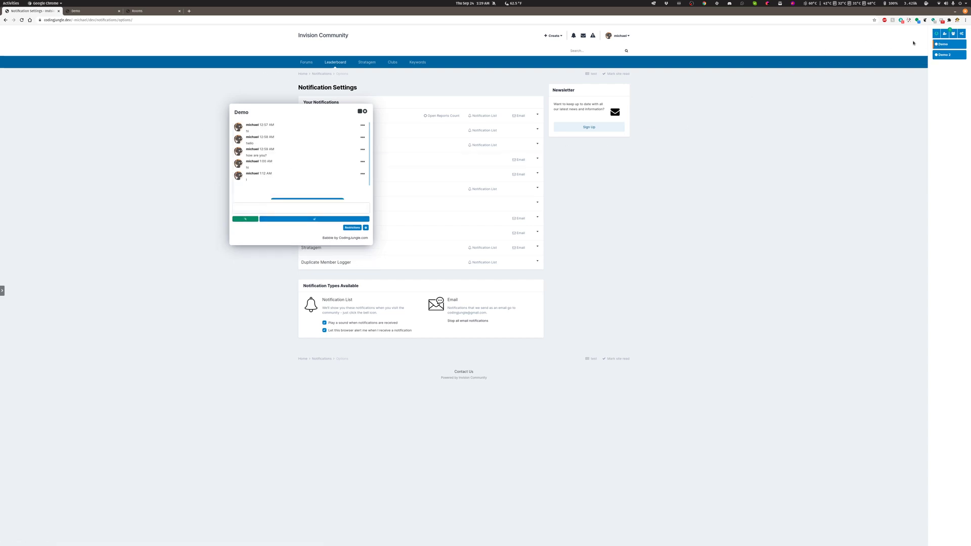
Adjust the number of messages the Demo room displays on load in its layout settings and save.
{"action": "left_click", "coordinate": [82, 11]}
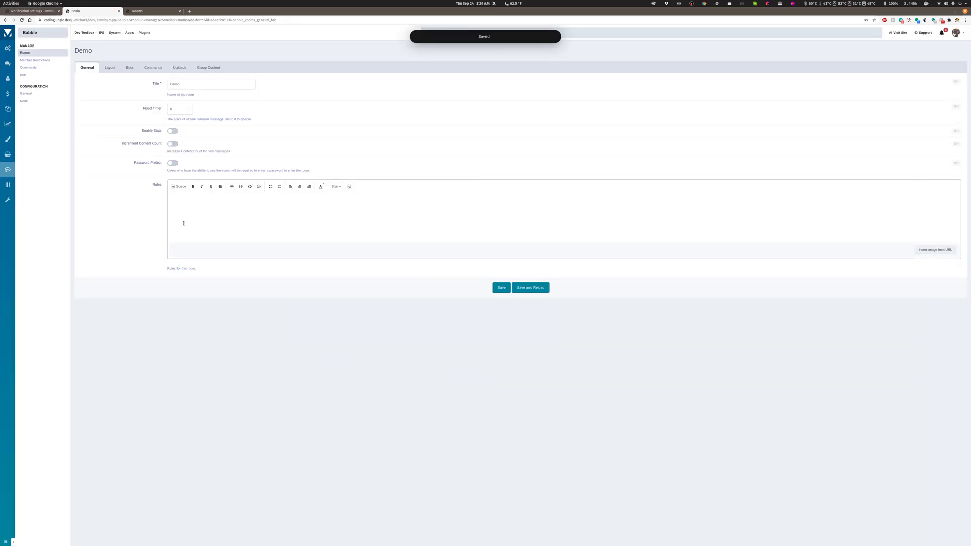
{"action": "left_click", "coordinate": [109, 68]}
{"action": "left_click", "coordinate": [176, 84]}
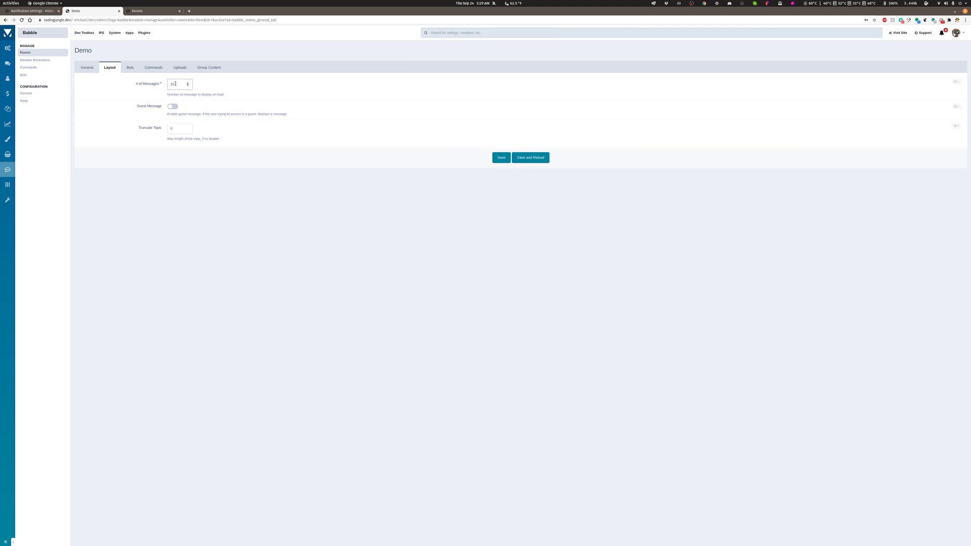
{"action": "left_click", "coordinate": [188, 86]}
{"action": "left_click", "coordinate": [530, 157]}
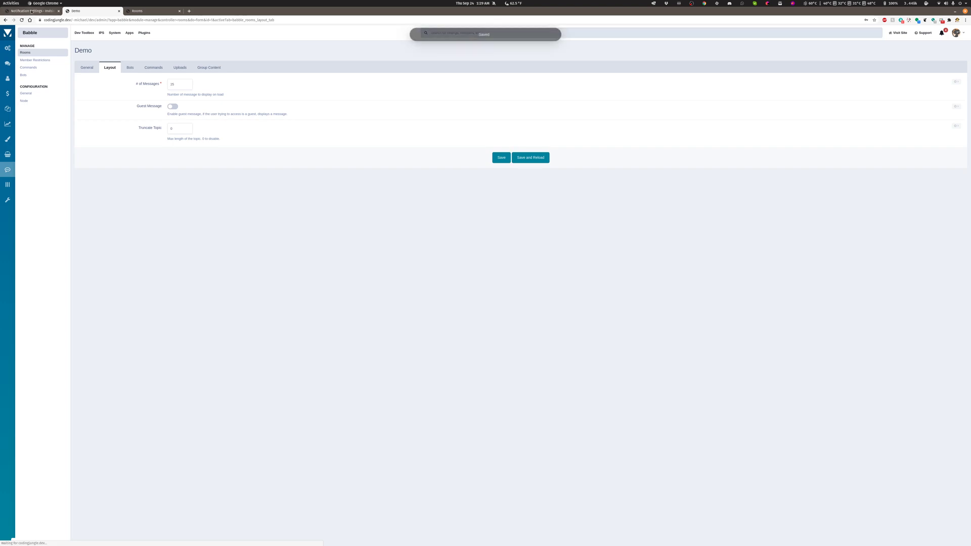
Check the Demo chat on the reloaded community site, and change the number of messages the room displays on load in its layout settings.
{"action": "left_click", "coordinate": [39, 11]}
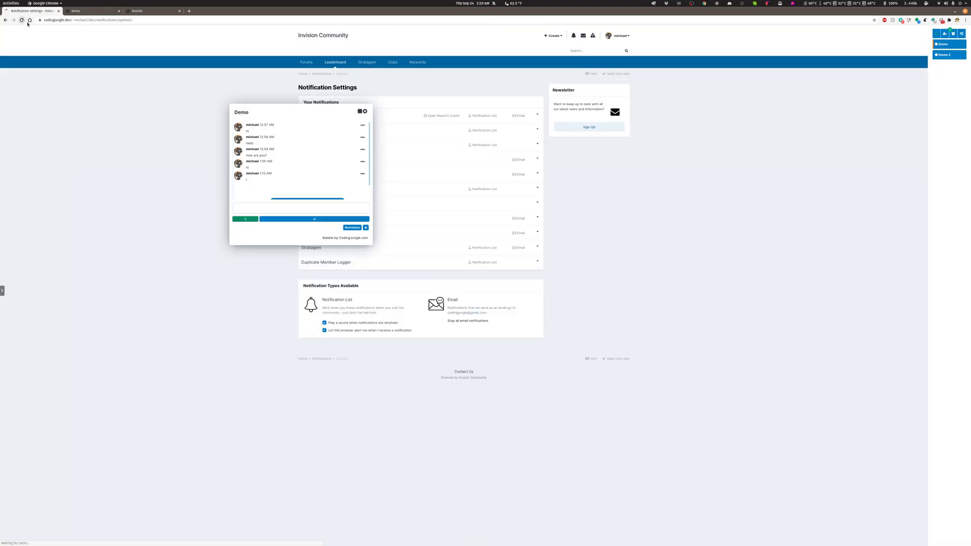
{"action": "left_click", "coordinate": [22, 20]}
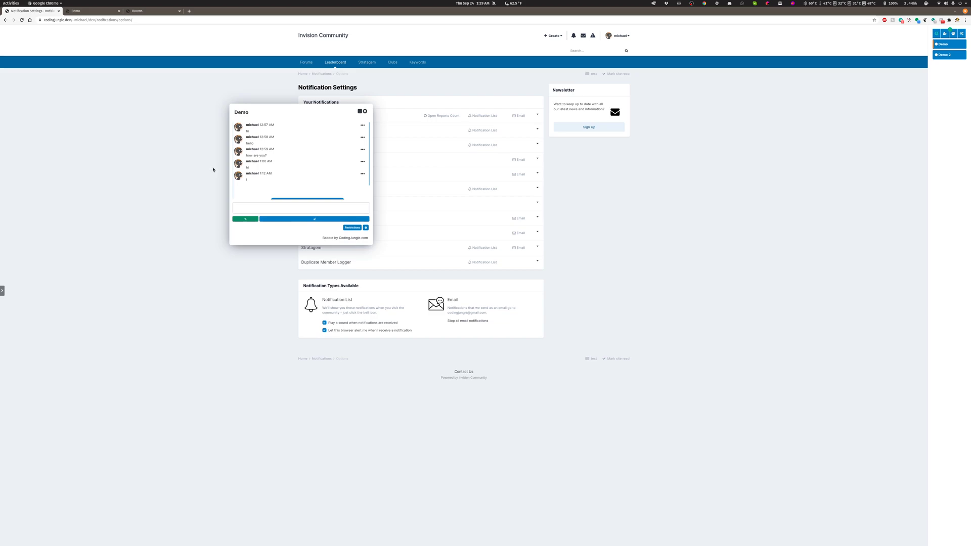
{"action": "left_click", "coordinate": [81, 11]}
{"action": "left_click", "coordinate": [185, 85]}
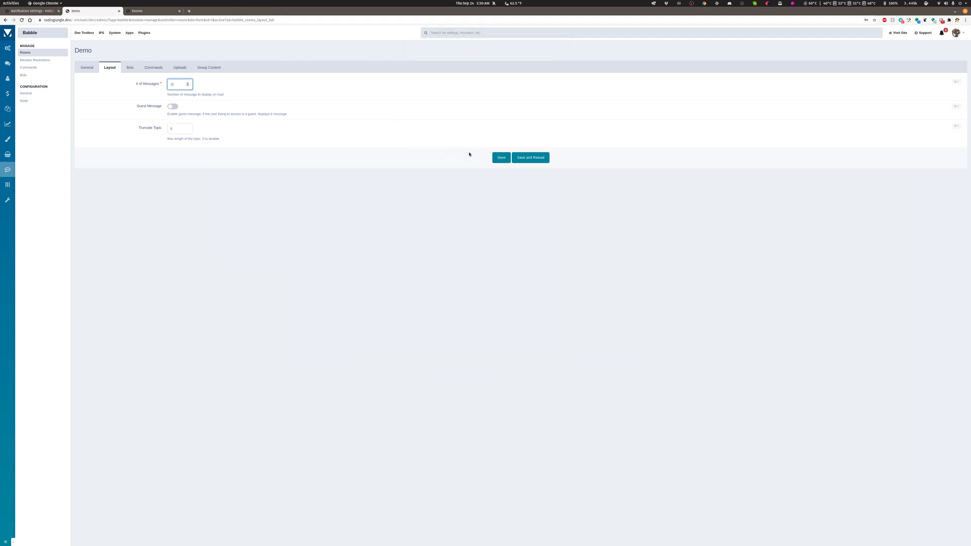
{"action": "left_click", "coordinate": [532, 159]}
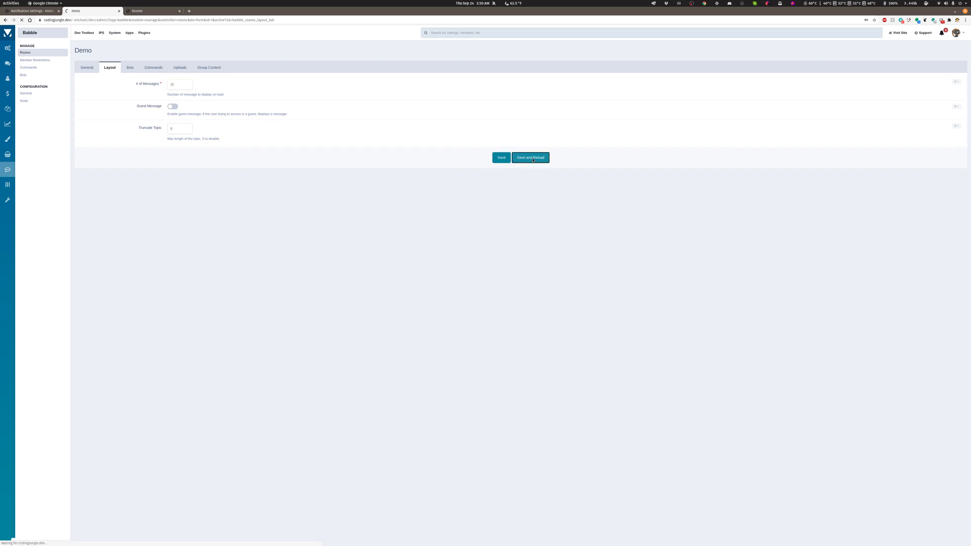
Readjust the Demo room's number of messages to display on load and save while staying on the form.
{"action": "left_click", "coordinate": [176, 85]}
{"action": "left_click", "coordinate": [189, 87]}
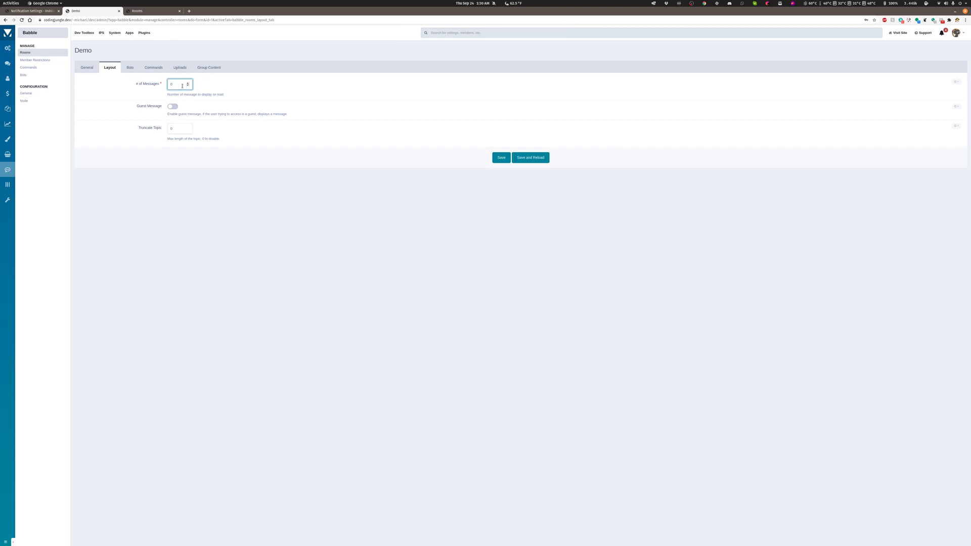
{"action": "left_click", "coordinate": [530, 156]}
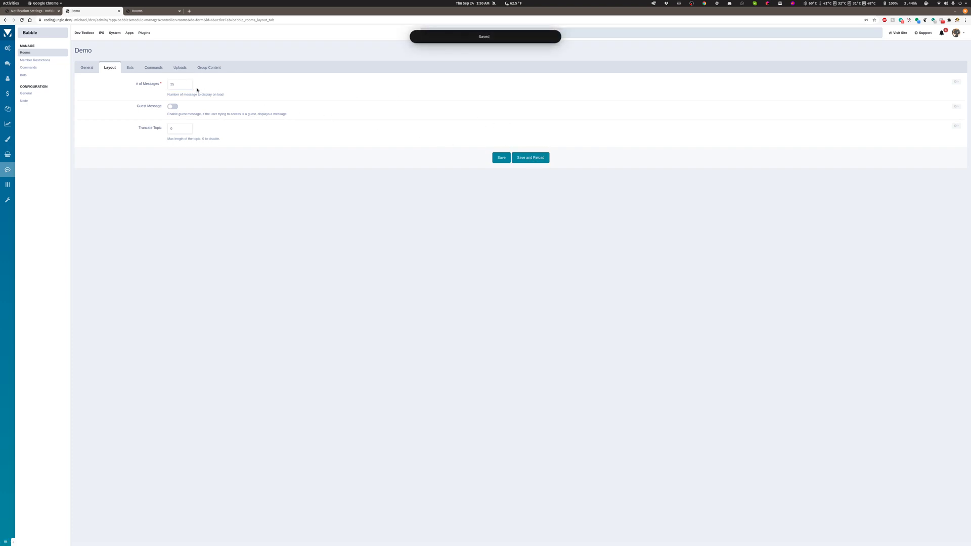
Enable the guest message in the Demo room's layout settings and save while staying on the form.
{"action": "left_click", "coordinate": [174, 86]}
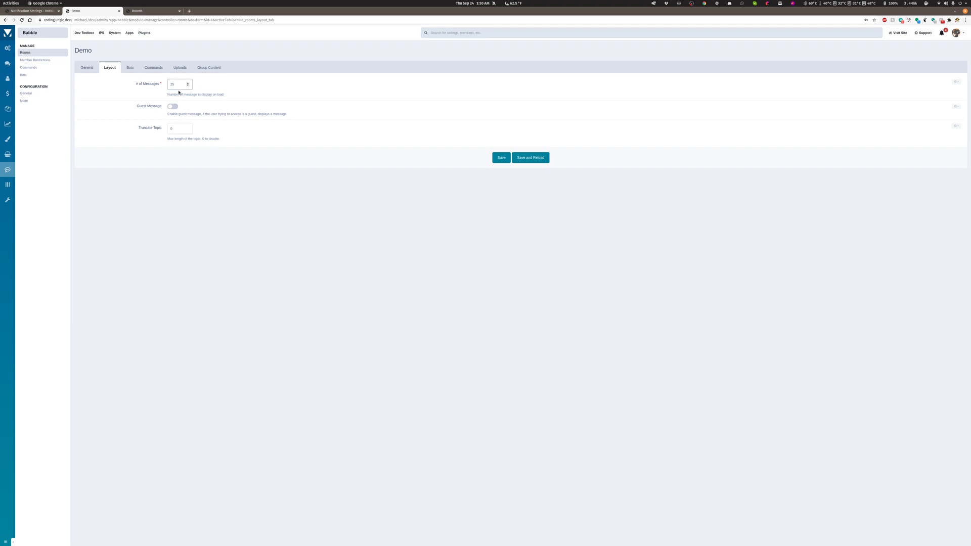
{"action": "left_click", "coordinate": [172, 106]}
{"action": "left_click", "coordinate": [531, 158]}
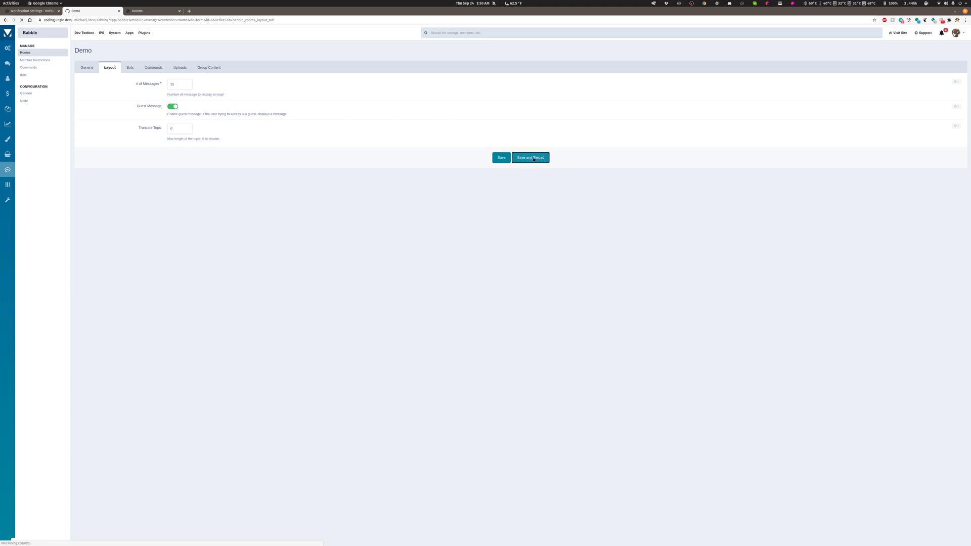
Switch to Firefox, keep the idle Babble session logged in, and sign out of the member account to view the community as a guest.
{"action": "left_click", "coordinate": [34, 11]}
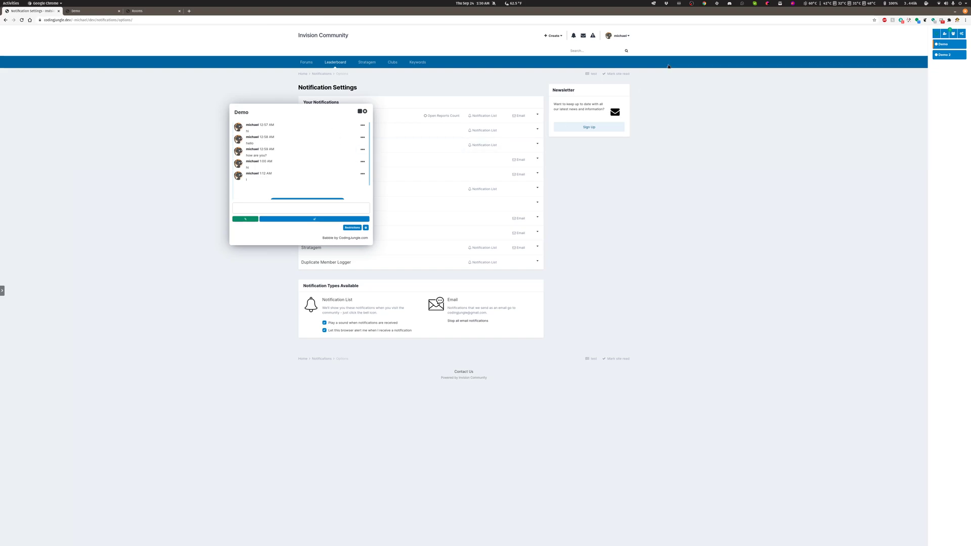
{"action": "mouse_move", "coordinate": [3, 136]}
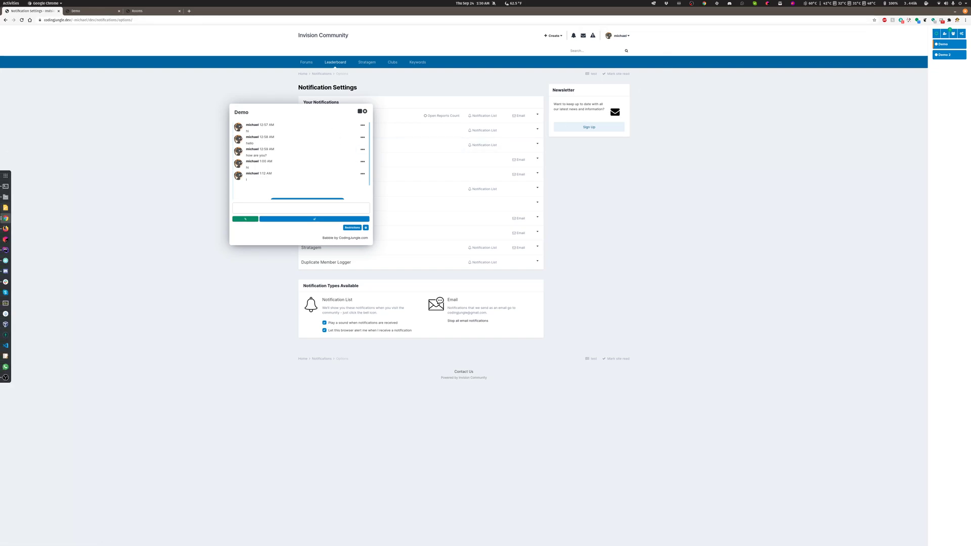
{"action": "left_click", "coordinate": [6, 229]}
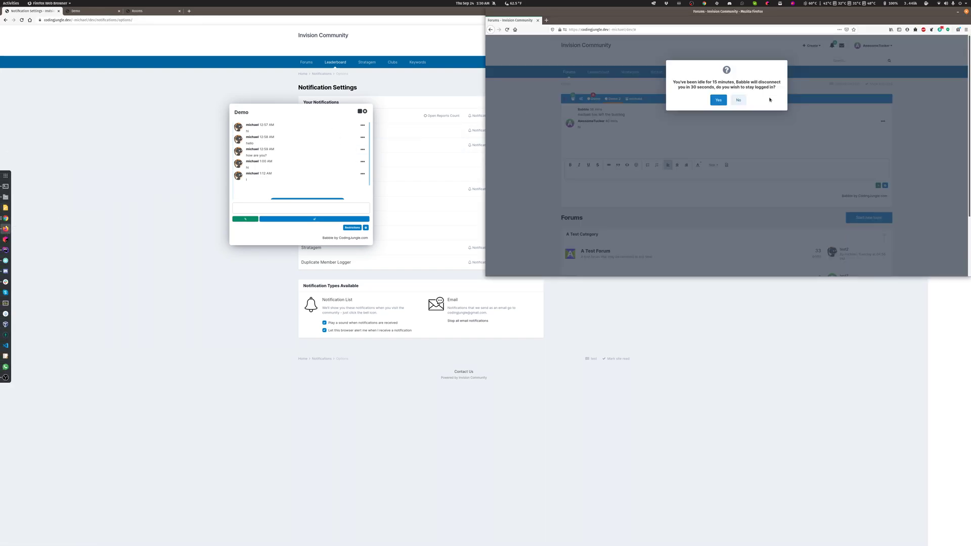
{"action": "left_click", "coordinate": [718, 100]}
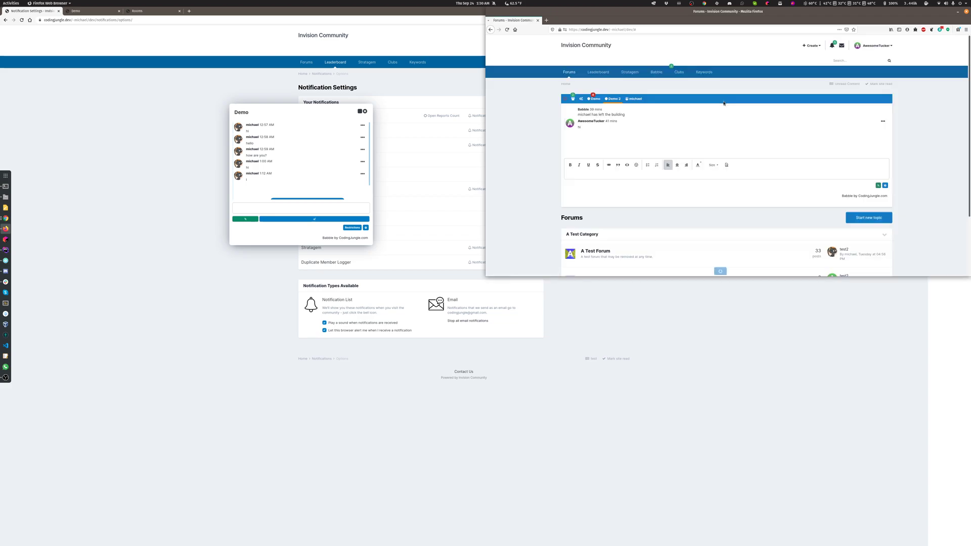
{"action": "left_click", "coordinate": [861, 48]}
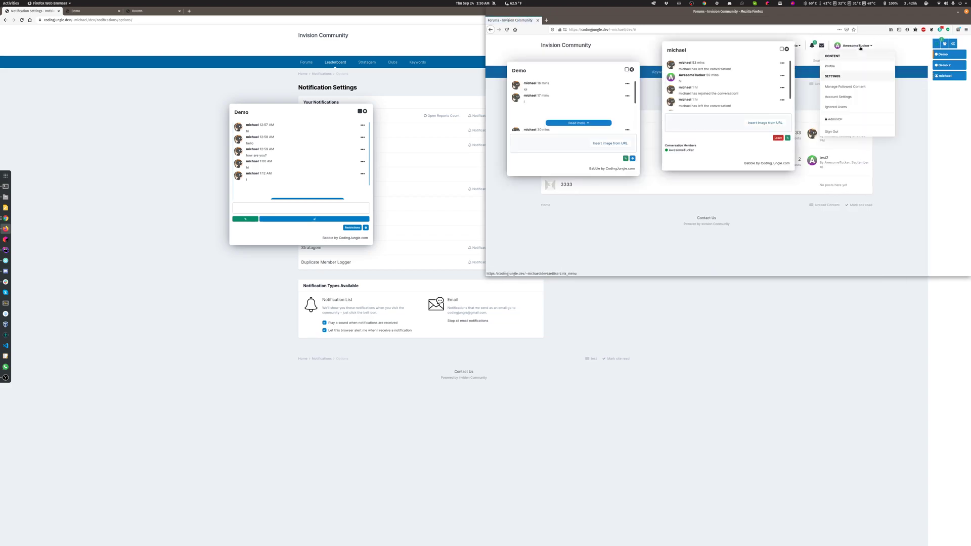
{"action": "left_click", "coordinate": [837, 133]}
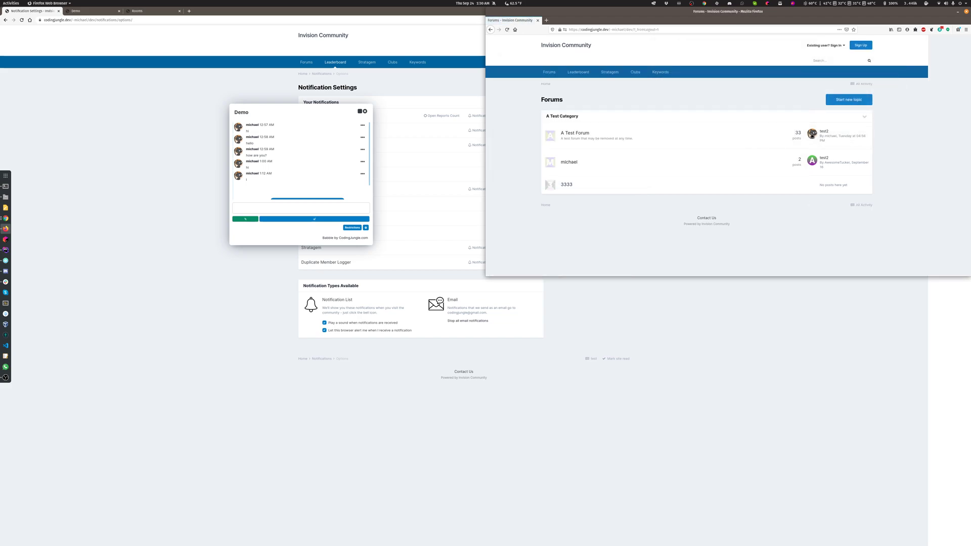
{"action": "mouse_move", "coordinate": [811, 134]}
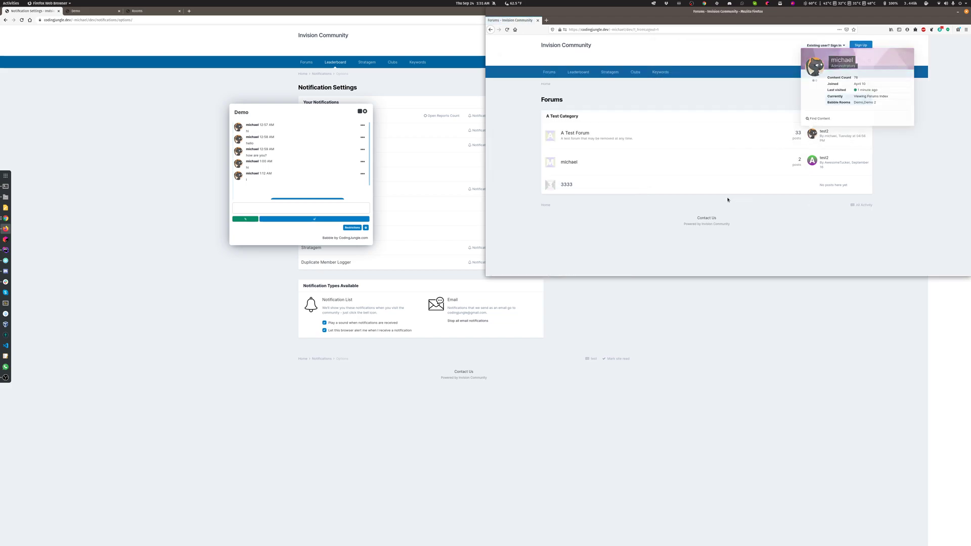
Back in Chrome, edit the Guests member group to allow it access to Babble, and save the group.
{"action": "left_click", "coordinate": [83, 11]}
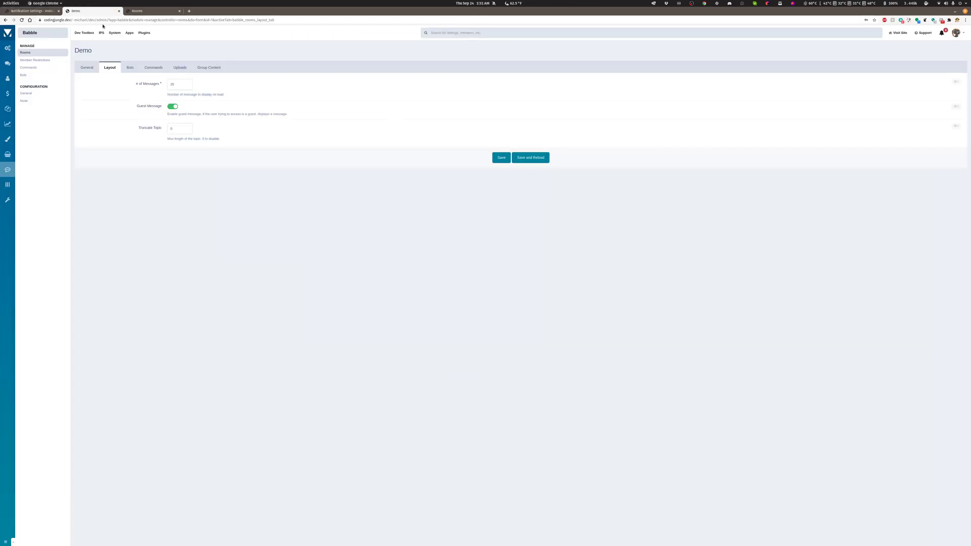
{"action": "mouse_move", "coordinate": [4, 74]}
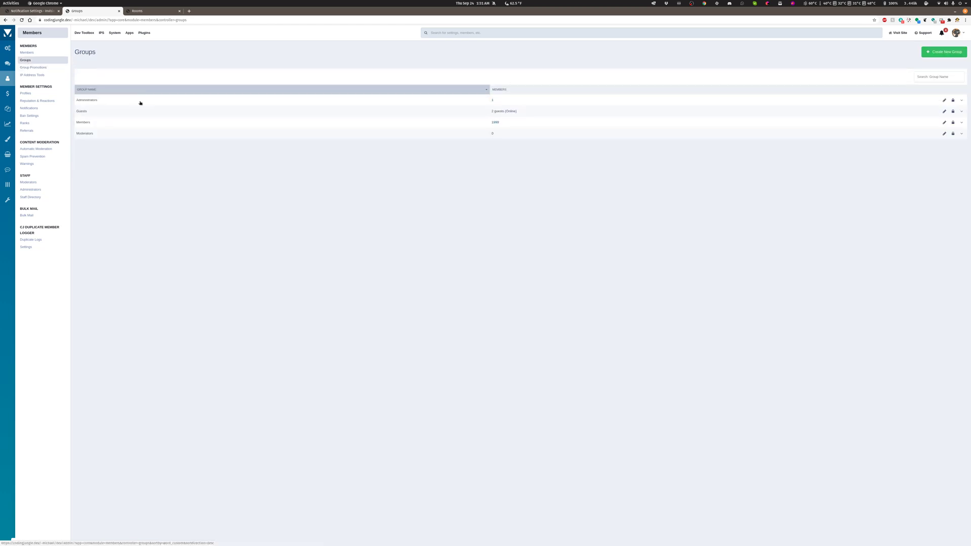
{"action": "left_click", "coordinate": [95, 113]}
{"action": "left_click", "coordinate": [306, 80]}
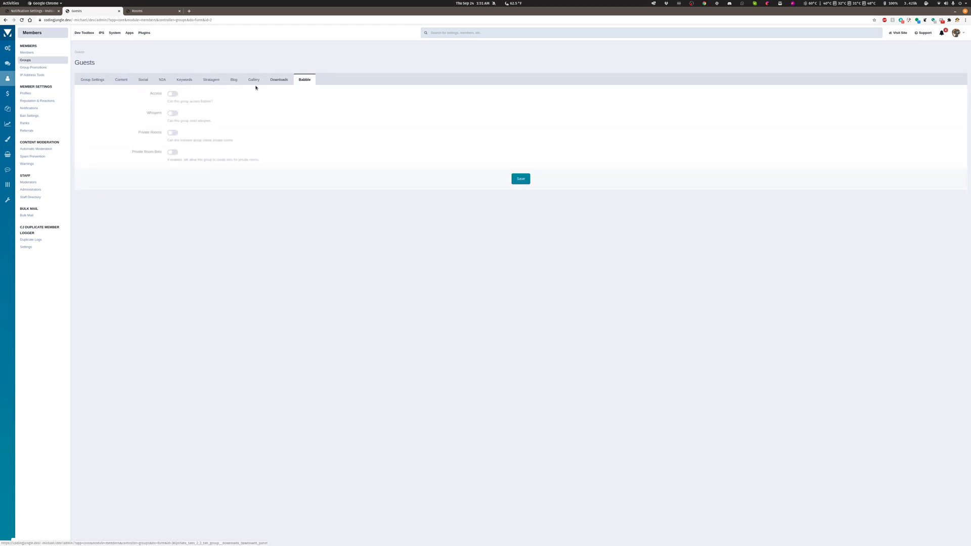
{"action": "left_click", "coordinate": [173, 93]}
{"action": "left_click", "coordinate": [517, 180]}
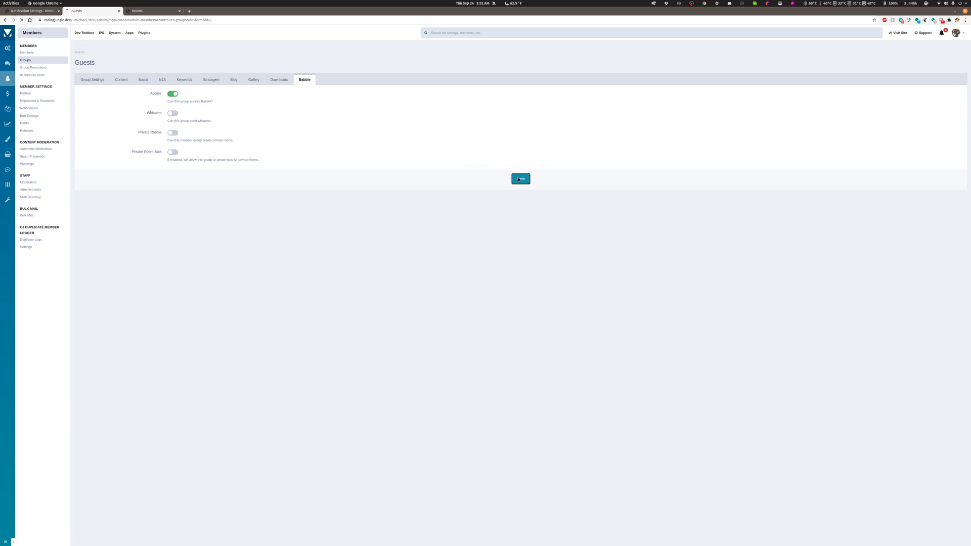
Reload the community site in Chrome and as a guest in Firefox to examine the Demo room's guest message.
{"action": "left_click", "coordinate": [31, 10]}
{"action": "left_click", "coordinate": [22, 21]}
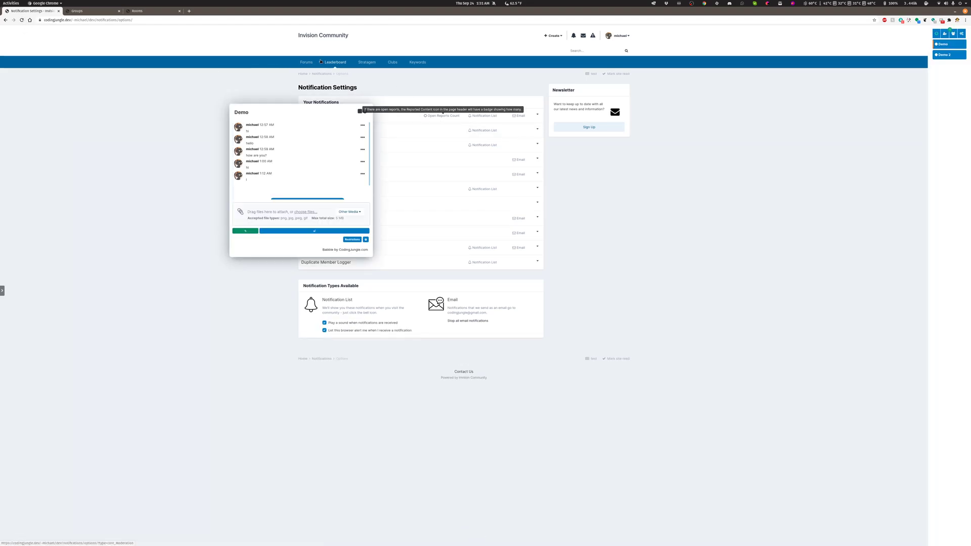
{"action": "left_click", "coordinate": [5, 228]}
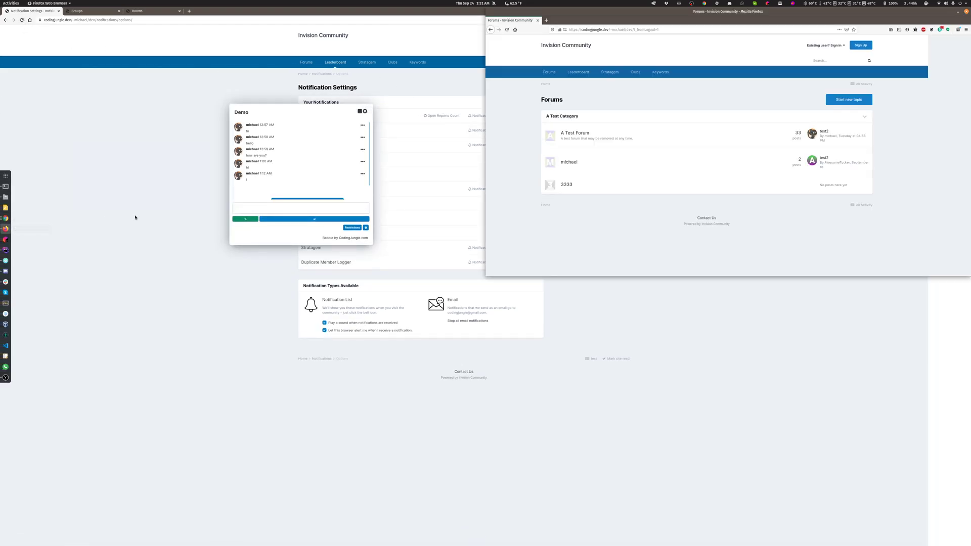
{"action": "left_click", "coordinate": [507, 32]}
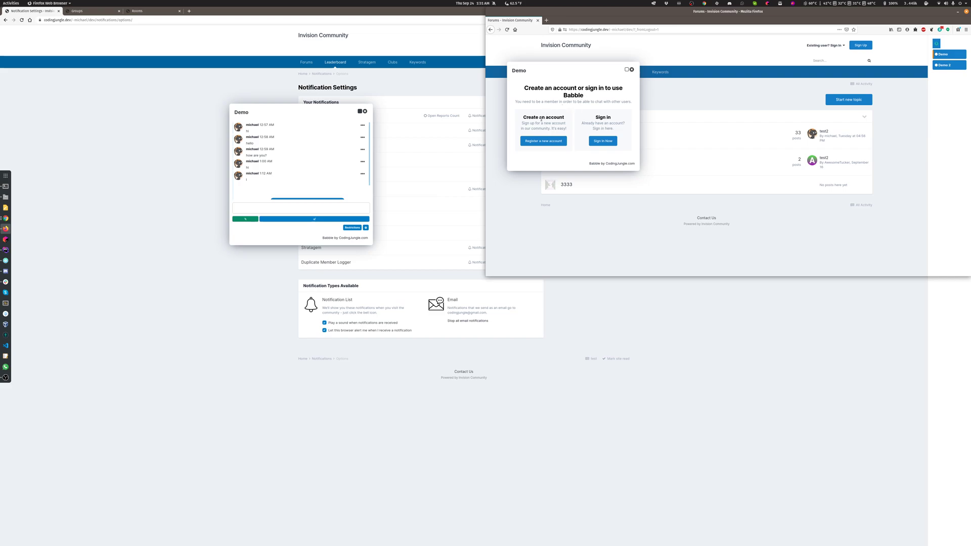
{"action": "left_click_drag", "start_coordinate": [531, 71], "coordinate": [540, 55]}
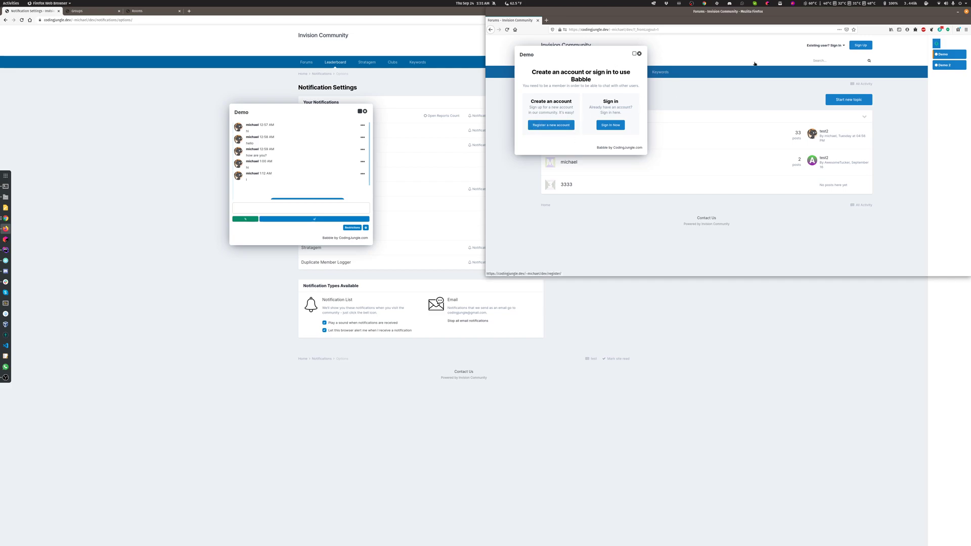
Open the Demo 2 room as a guest, and view the sign-in form from the Demo room's guest message before closing it.
{"action": "left_click", "coordinate": [944, 65]}
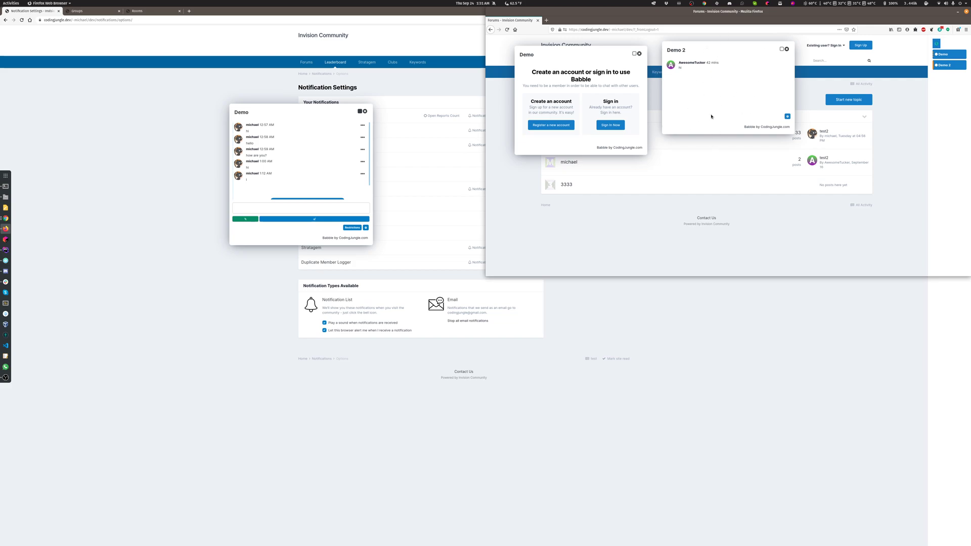
{"action": "left_click", "coordinate": [609, 128]}
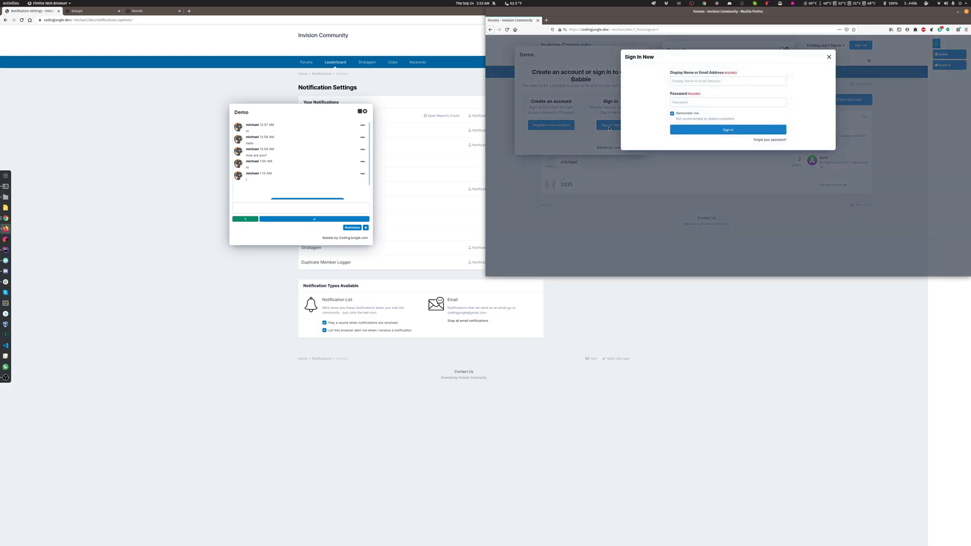
{"action": "left_click", "coordinate": [829, 58]}
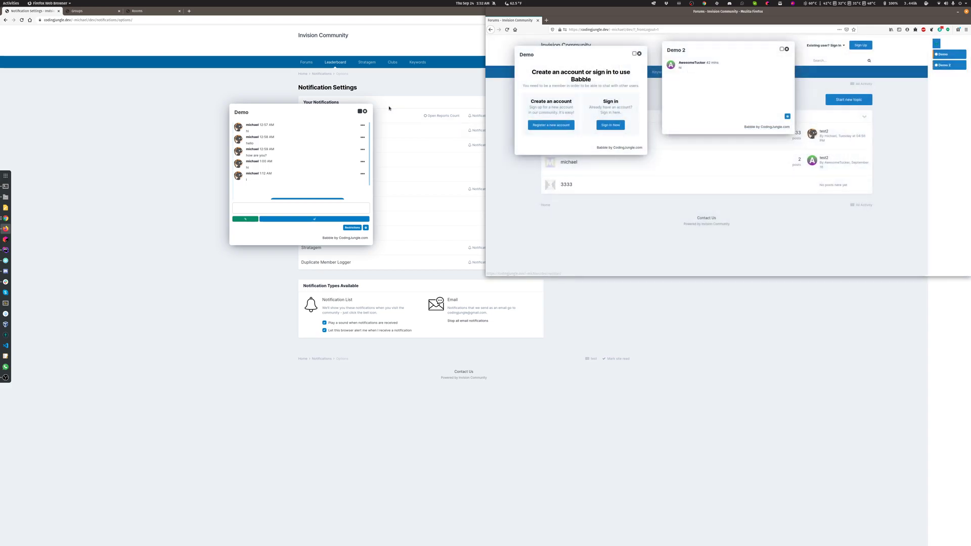
Return to the admin area in Chrome, edit the Demo room, and turn off the guest message in its layout settings.
{"action": "left_click", "coordinate": [84, 11]}
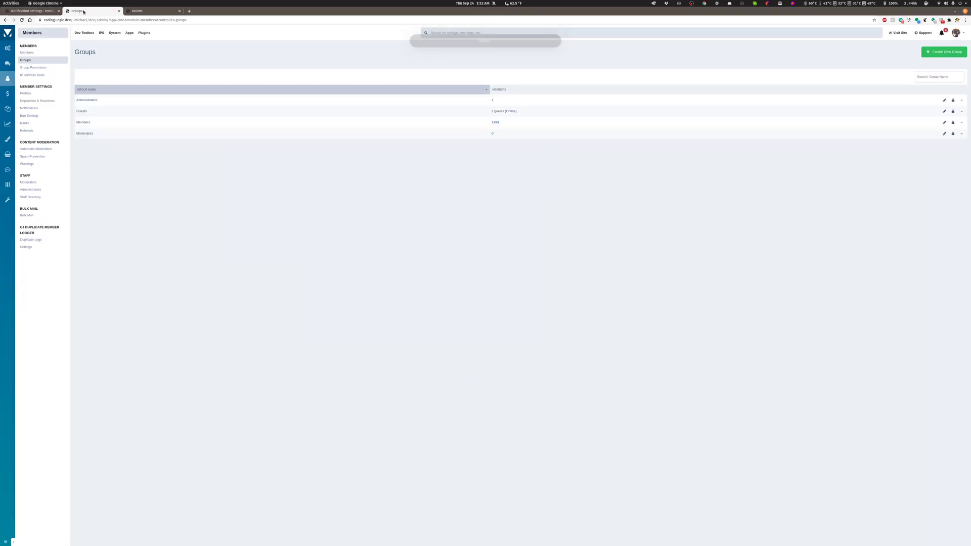
{"action": "mouse_move", "coordinate": [8, 170]}
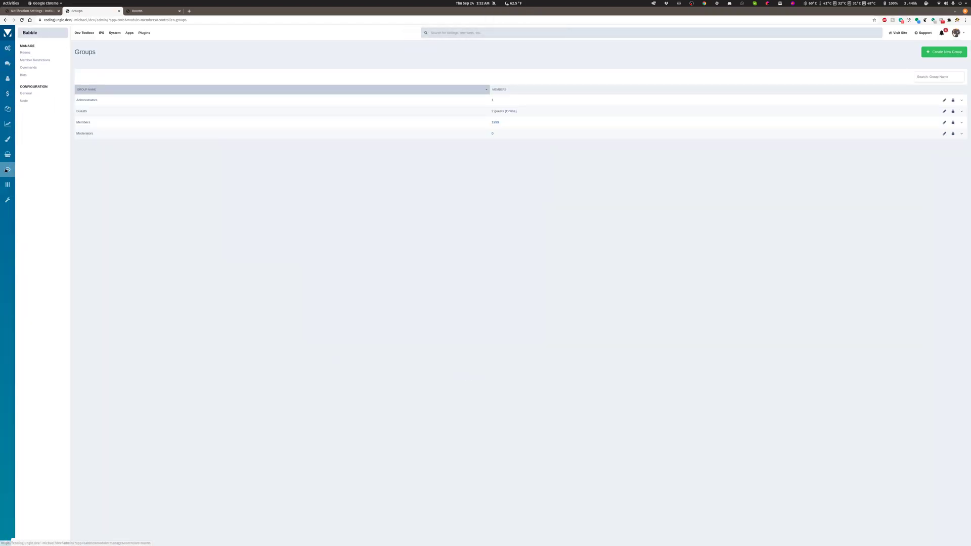
{"action": "left_click", "coordinate": [26, 53]}
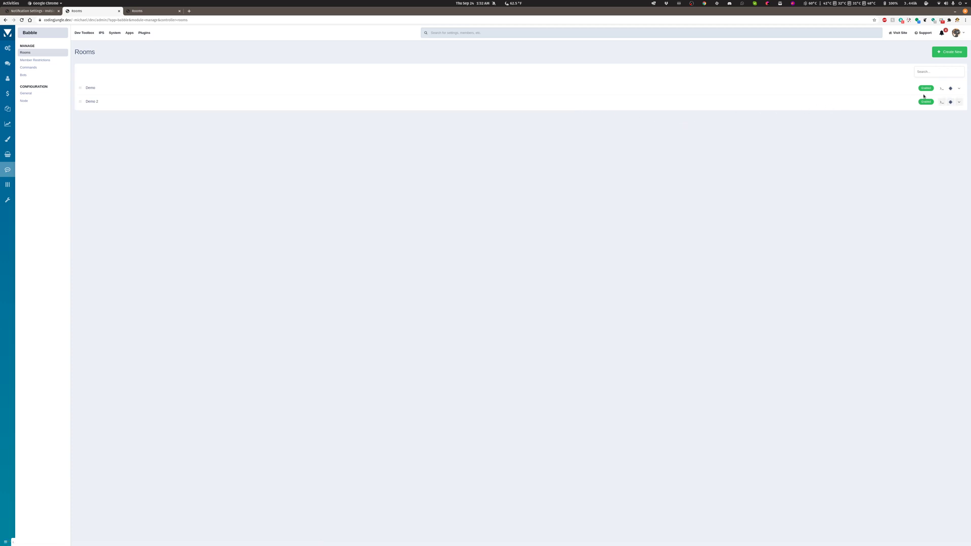
{"action": "left_click", "coordinate": [959, 88]}
{"action": "left_click", "coordinate": [940, 103]}
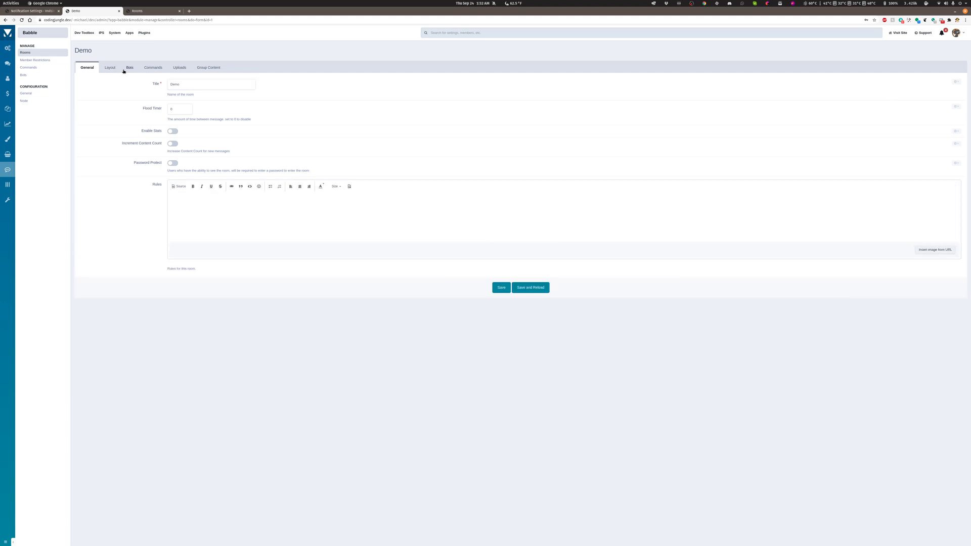
{"action": "left_click", "coordinate": [109, 68]}
{"action": "left_click", "coordinate": [172, 107]}
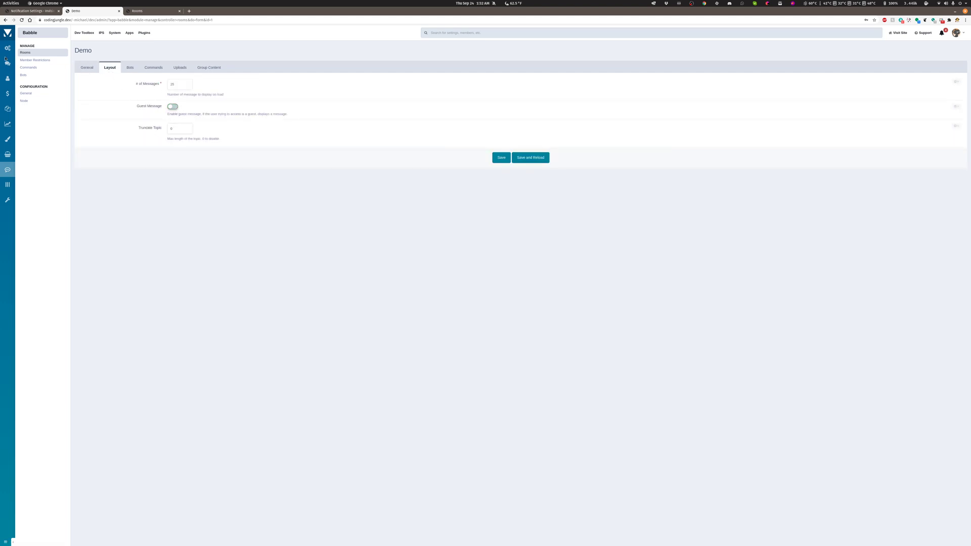
Glance at the Demo chat on the community site, and enable the Topic command in Babble's list of commands.
{"action": "left_click", "coordinate": [20, 12]}
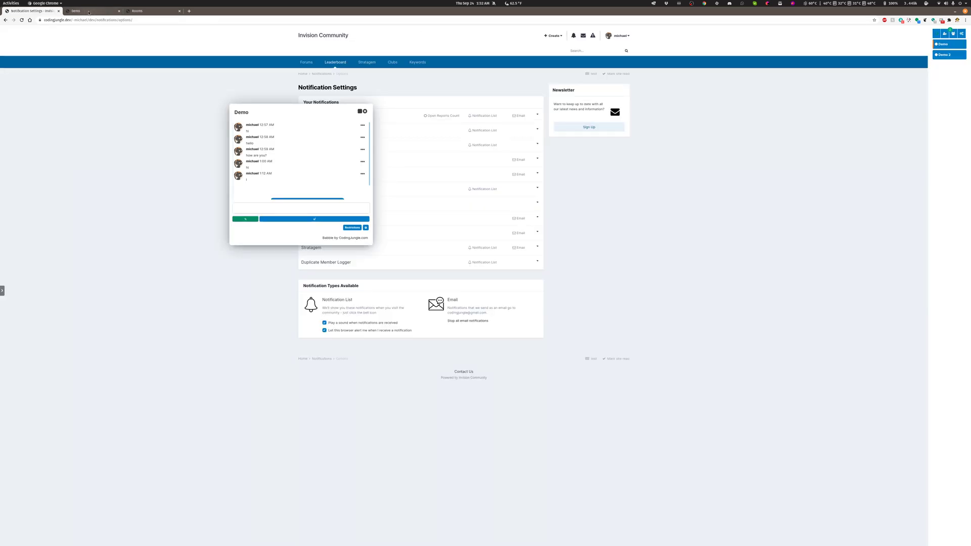
{"action": "left_click", "coordinate": [91, 11]}
{"action": "left_click", "coordinate": [26, 68]}
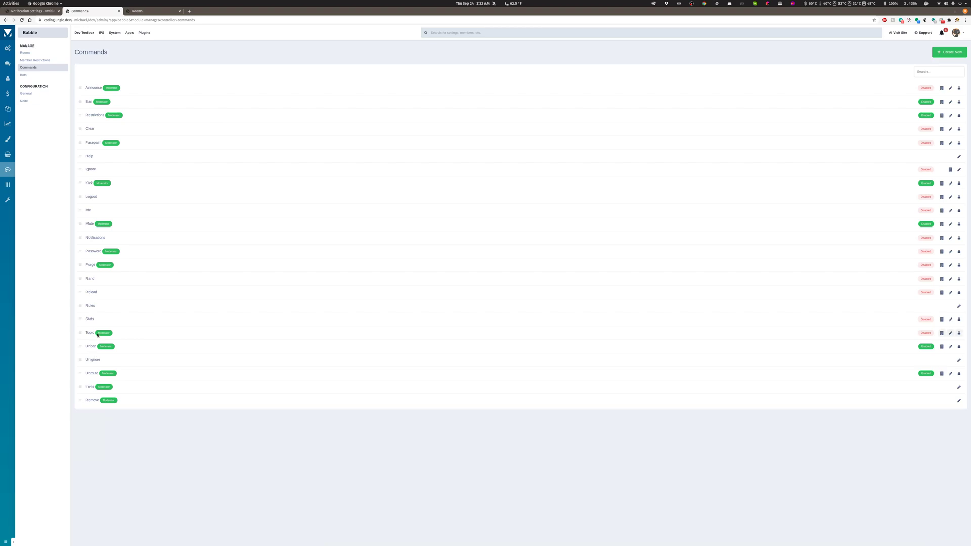
{"action": "left_click", "coordinate": [925, 332]}
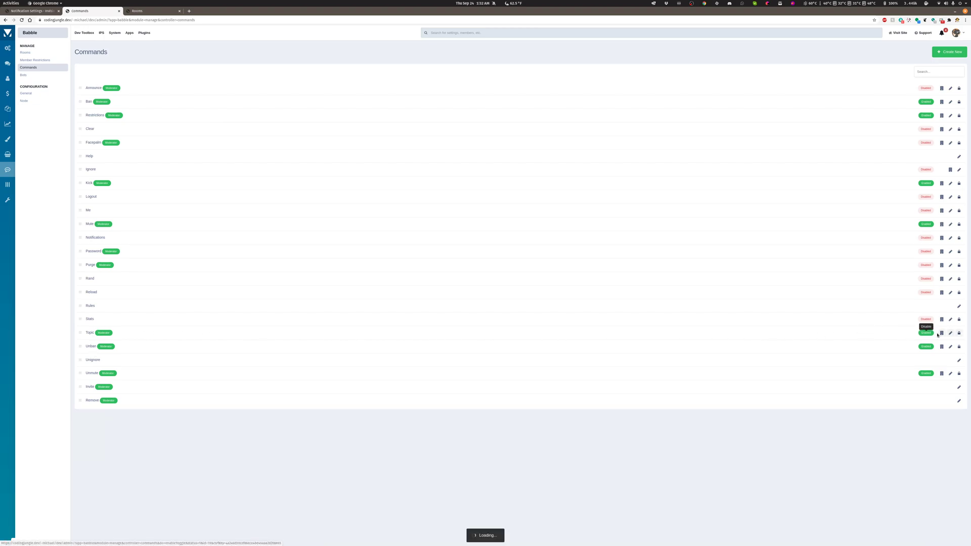
Sync the Topic command to the Demo room.
{"action": "left_click", "coordinate": [942, 332]}
{"action": "left_click", "coordinate": [445, 81]}
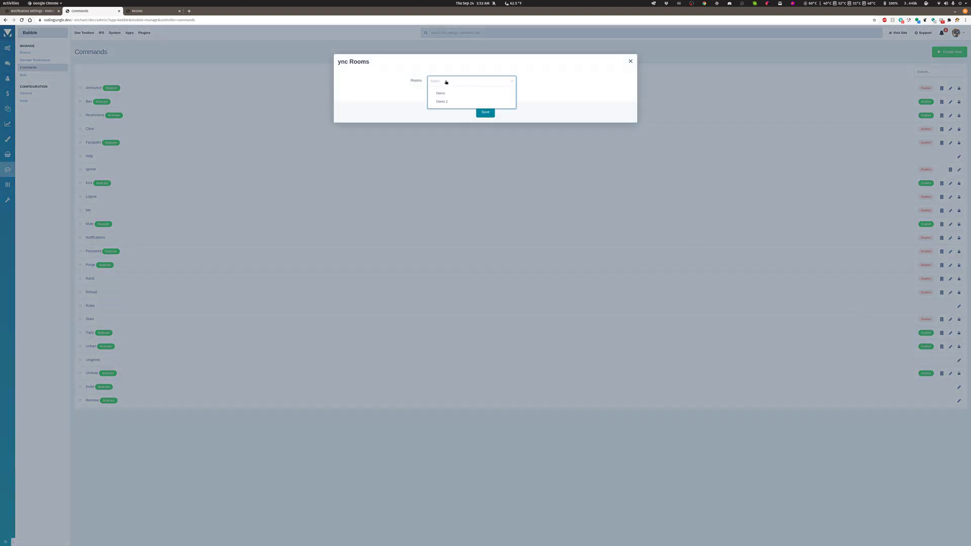
{"action": "left_click", "coordinate": [442, 95]}
{"action": "left_click", "coordinate": [485, 114]}
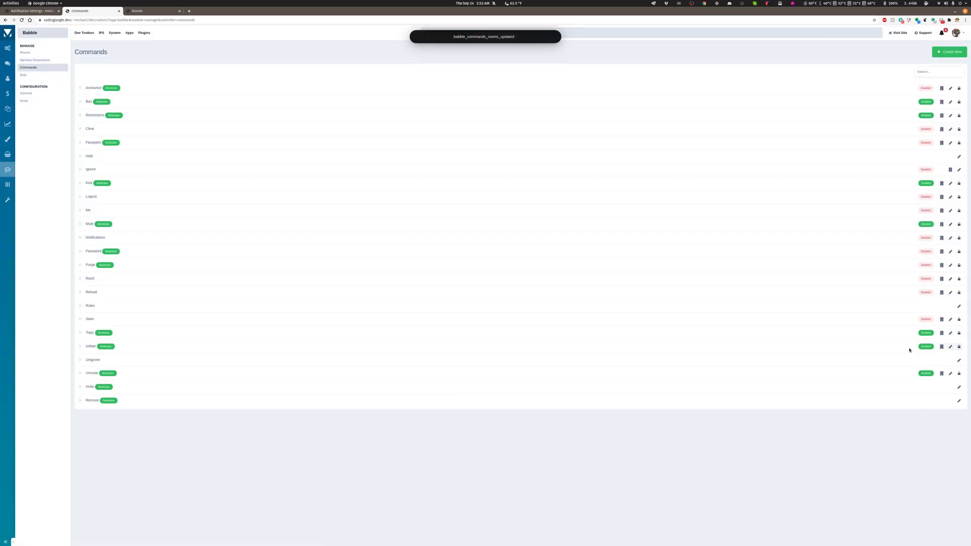
Allow the Administrators group to use the Topic command in its permissions.
{"action": "left_click", "coordinate": [959, 333]}
{"action": "left_click", "coordinate": [559, 95]}
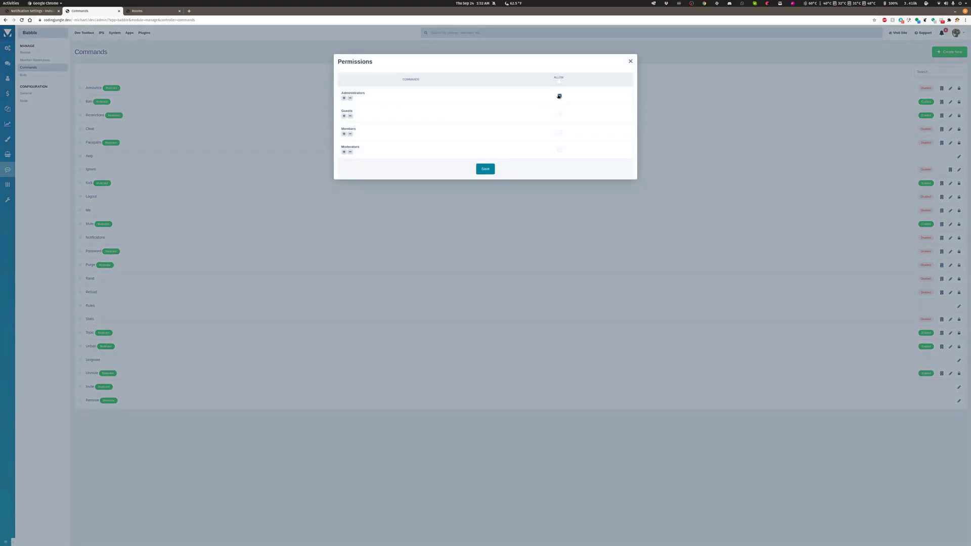
{"action": "left_click", "coordinate": [485, 169]}
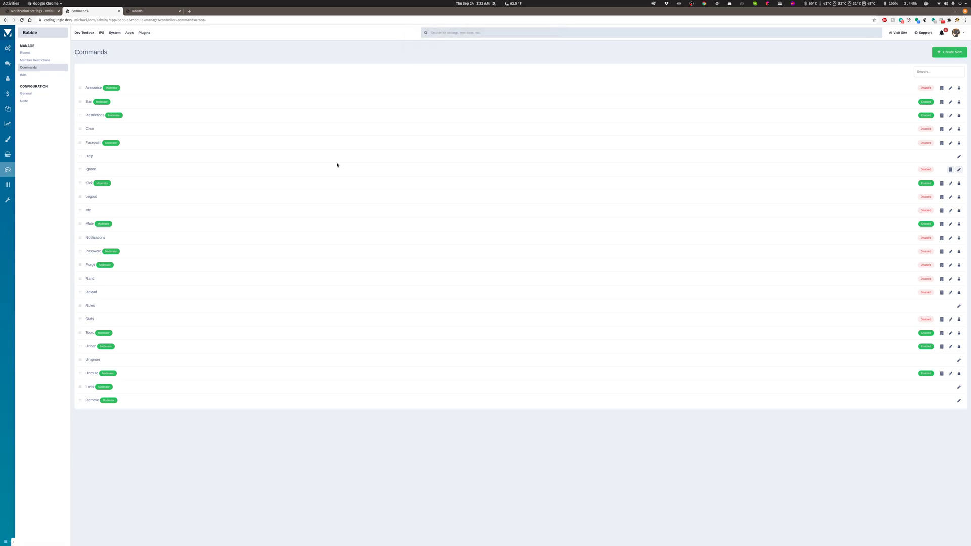
Reload the community site, and return to the admin area to open the Demo room's layout settings.
{"action": "left_click", "coordinate": [35, 12]}
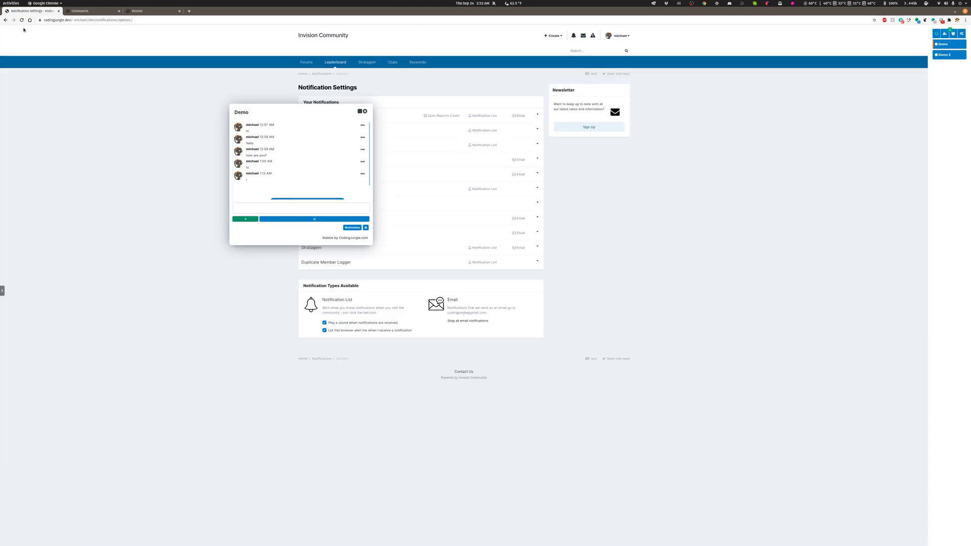
{"action": "left_click", "coordinate": [22, 20]}
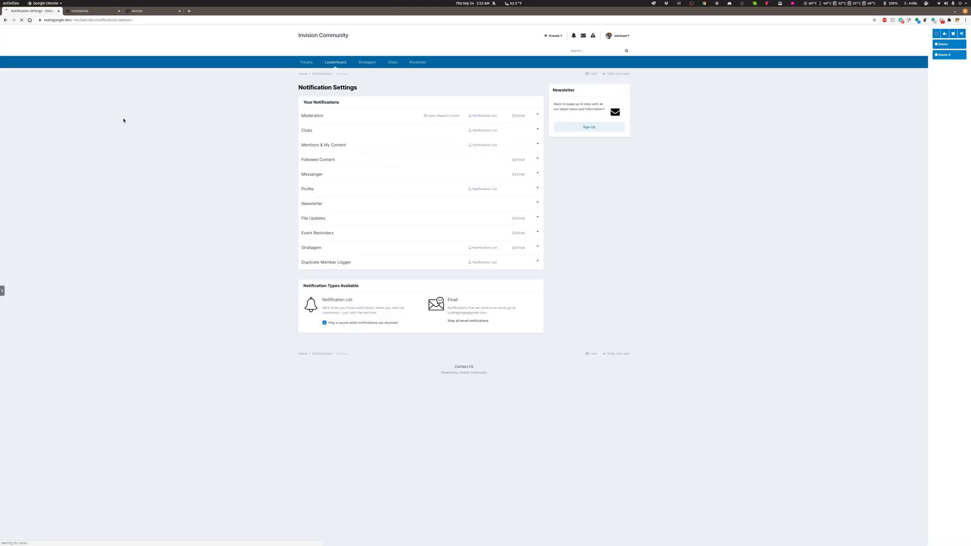
{"action": "left_click", "coordinate": [112, 12]}
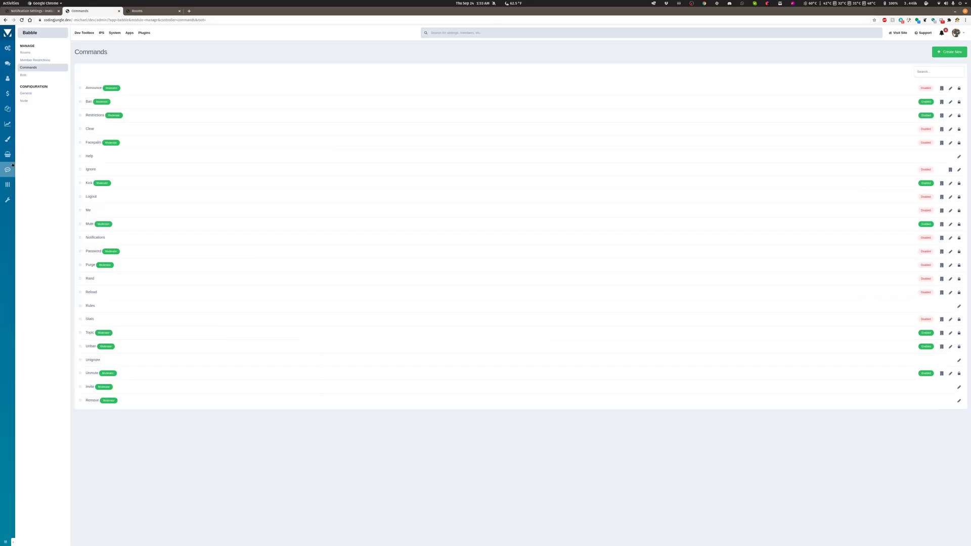
{"action": "left_click", "coordinate": [26, 52]}
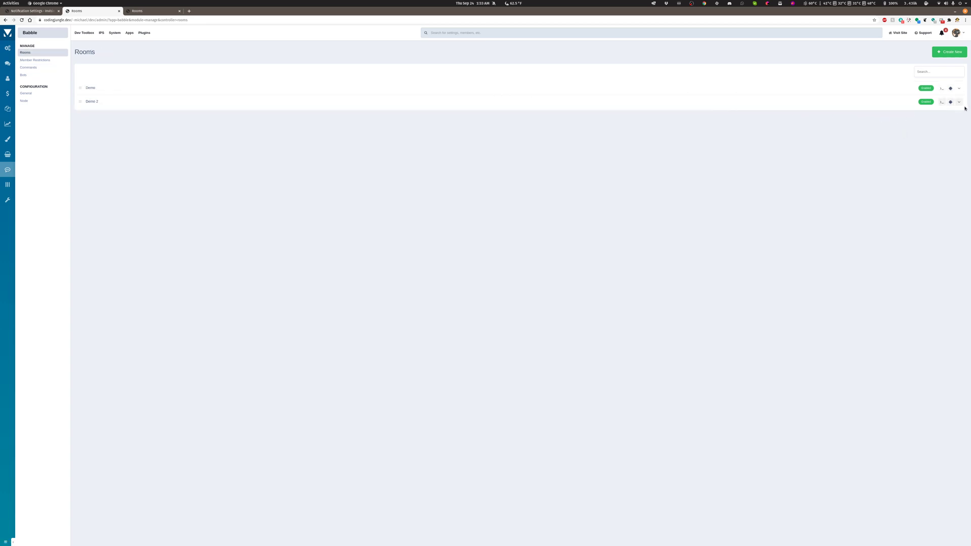
{"action": "left_click", "coordinate": [960, 89]}
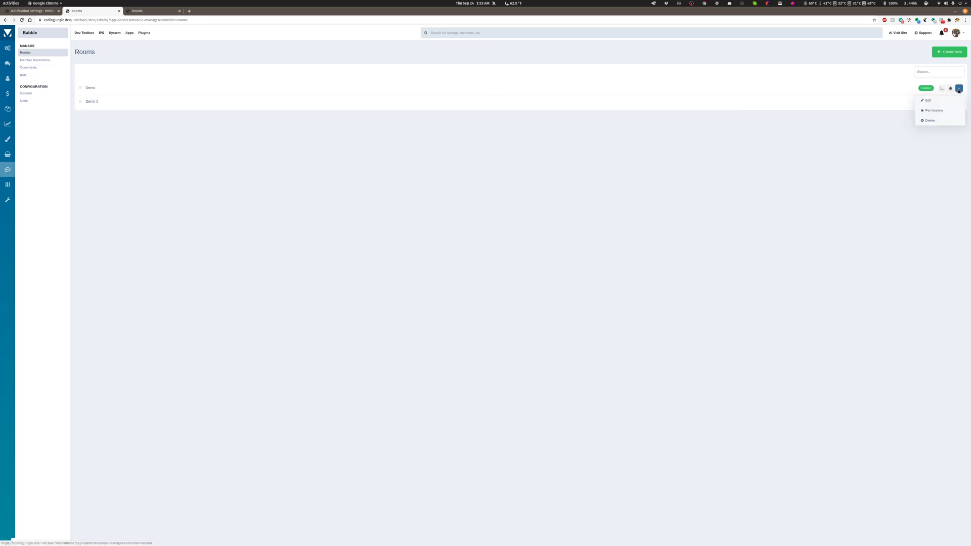
{"action": "left_click", "coordinate": [928, 100]}
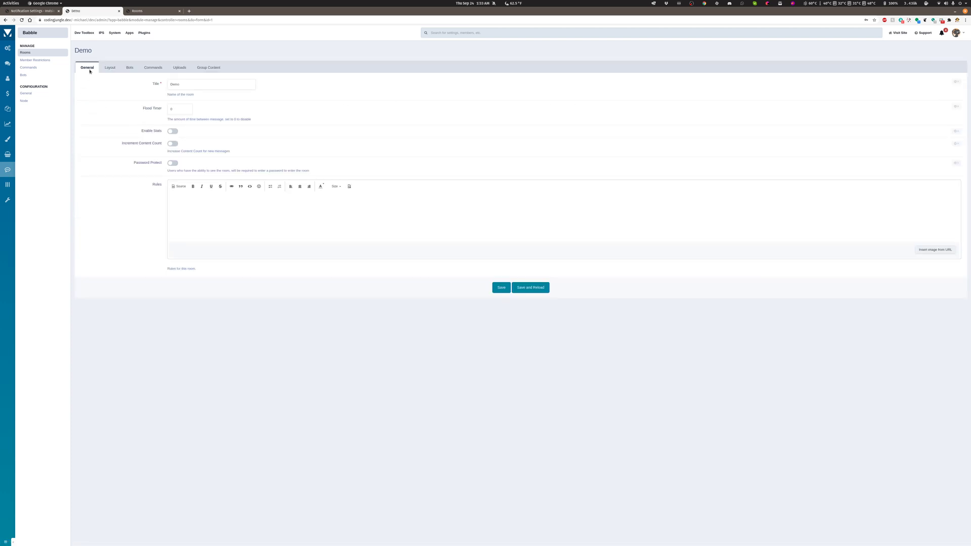
{"action": "left_click", "coordinate": [107, 67]}
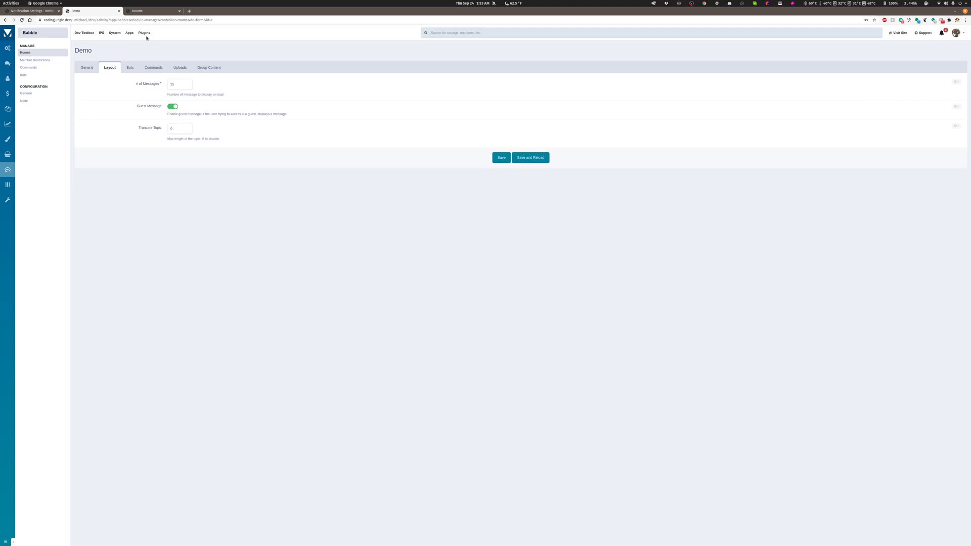
Set the Demo room's topic to "lets talk about how cool babble is" with the /topic command in its chat on the community site.
{"action": "left_click", "coordinate": [34, 11]}
{"action": "left_click", "coordinate": [259, 207]}
{"action": "type", "text": "/t"}
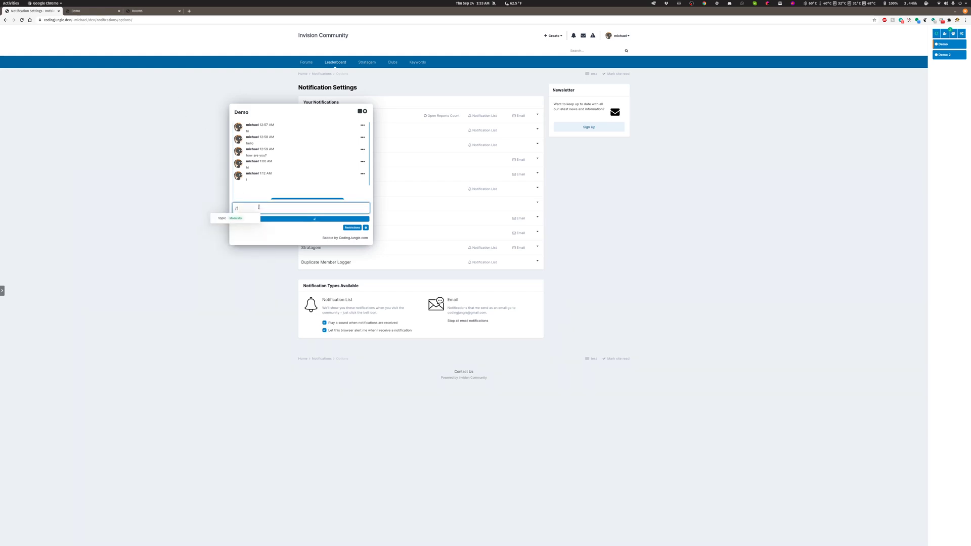
{"action": "type", "text": "opic"}
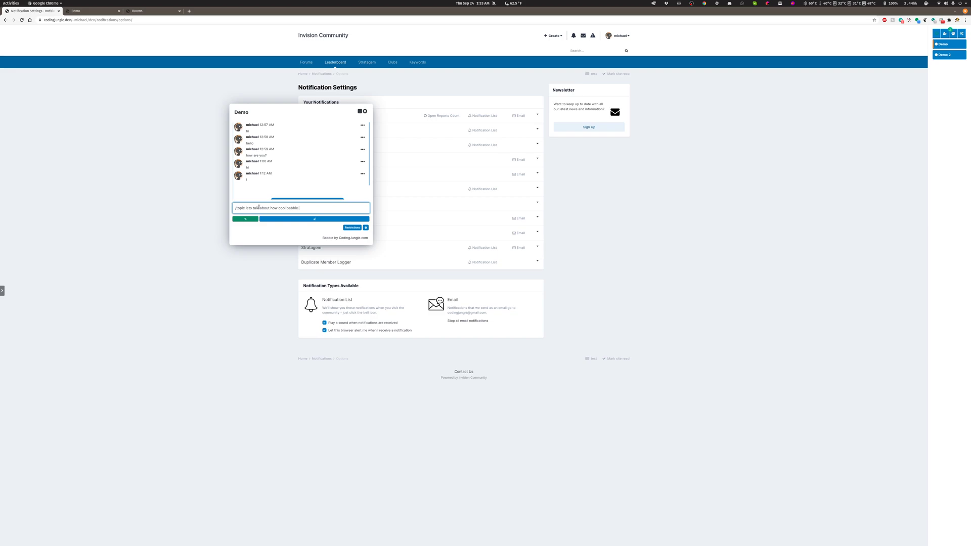
{"action": "key", "text": "Return"}
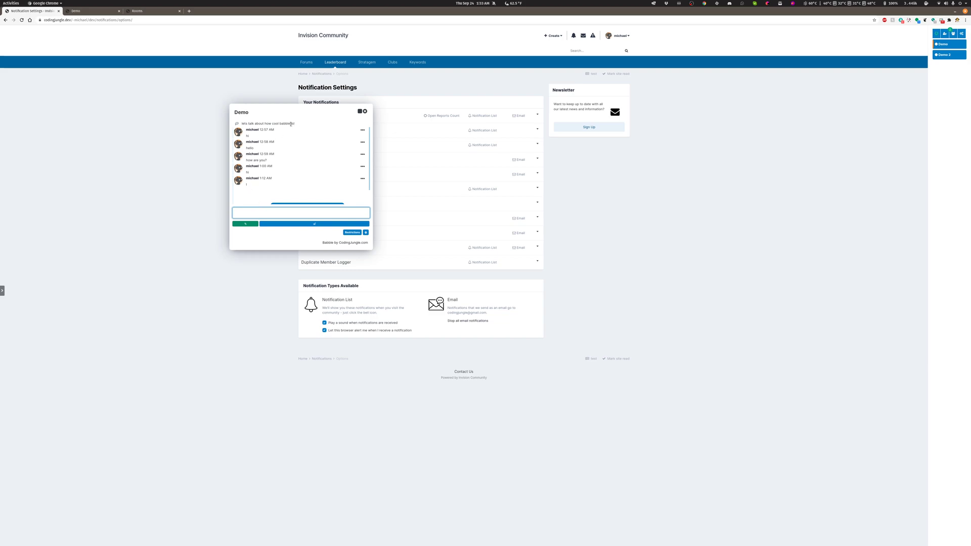
Set Truncate Topic to 10 in the Demo room's layout settings in the admin area, and save with a reload.
{"action": "left_click", "coordinate": [83, 12]}
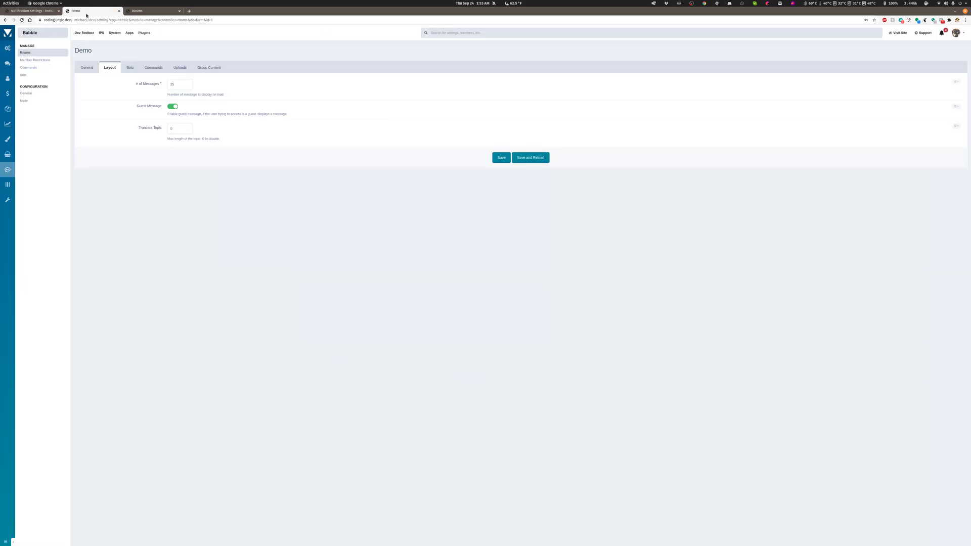
{"action": "left_click", "coordinate": [188, 127]}
{"action": "left_click", "coordinate": [188, 128]}
{"action": "left_click", "coordinate": [527, 158]}
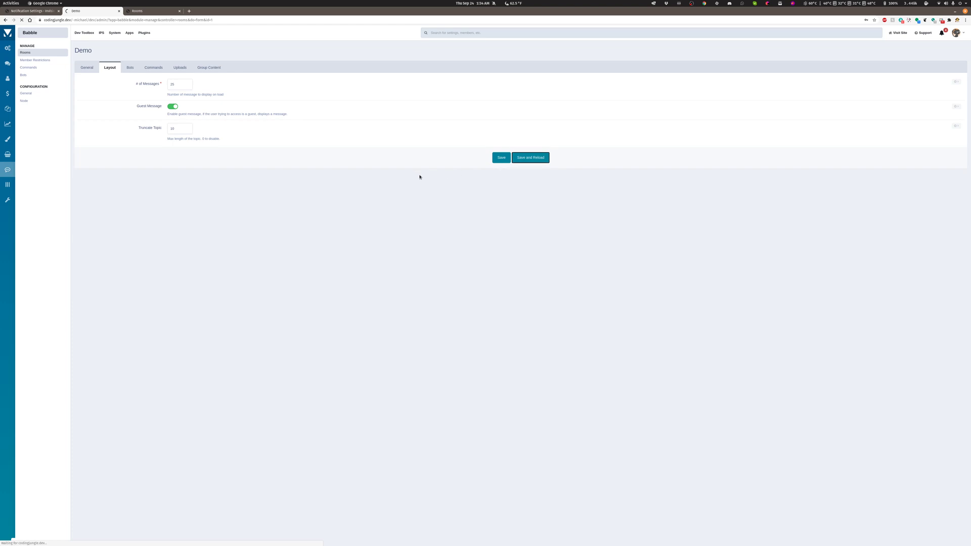
Check the topic in the Demo chat on the community site, opening the room's help and going back to the chat.
{"action": "left_click", "coordinate": [28, 11]}
{"action": "left_click", "coordinate": [367, 233]}
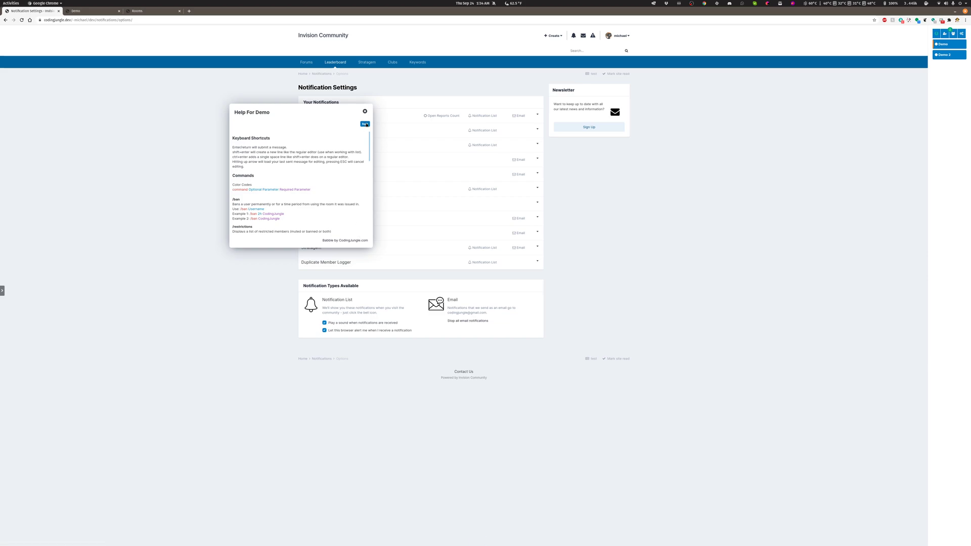
{"action": "left_click", "coordinate": [365, 123]}
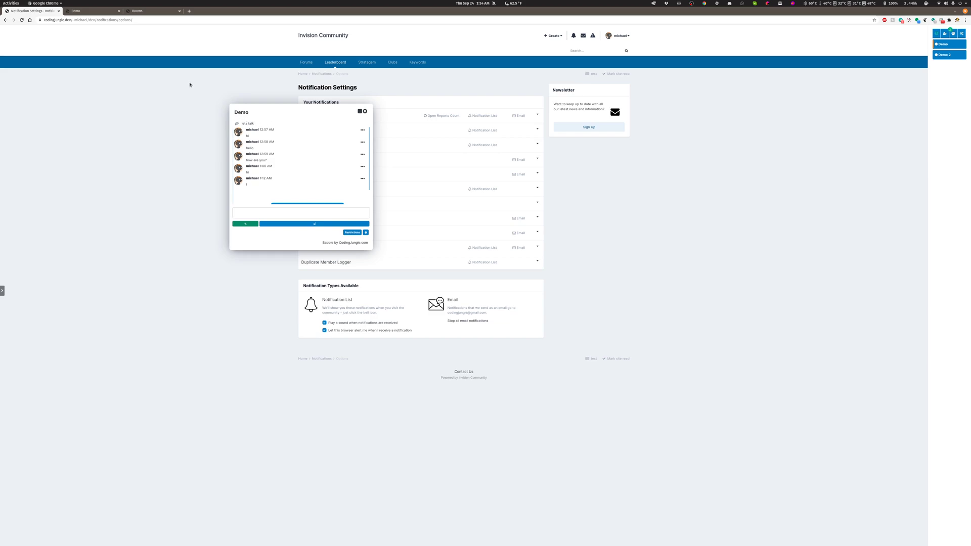
Examine the Demo room's bots, commands, uploads and group content settings in the admin area.
{"action": "left_click", "coordinate": [91, 13]}
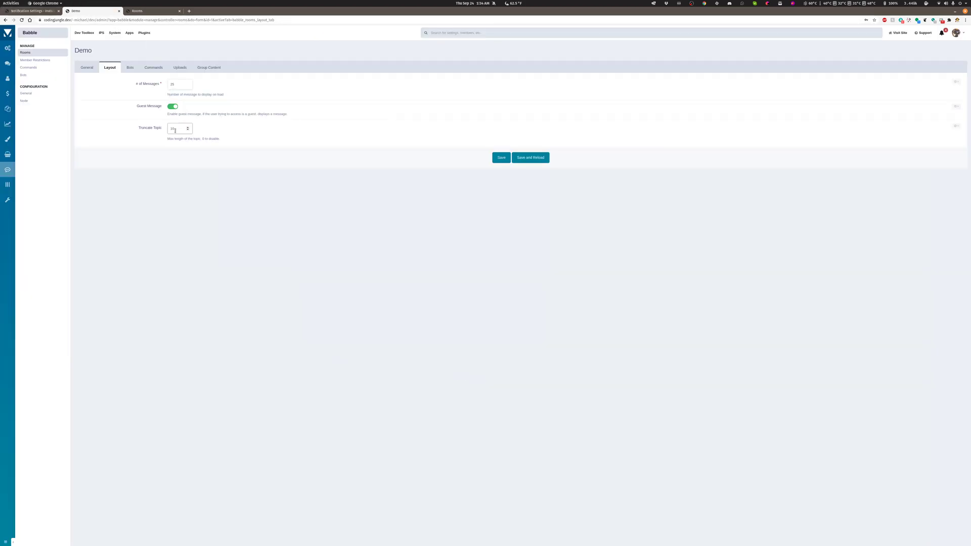
{"action": "left_click", "coordinate": [130, 67]}
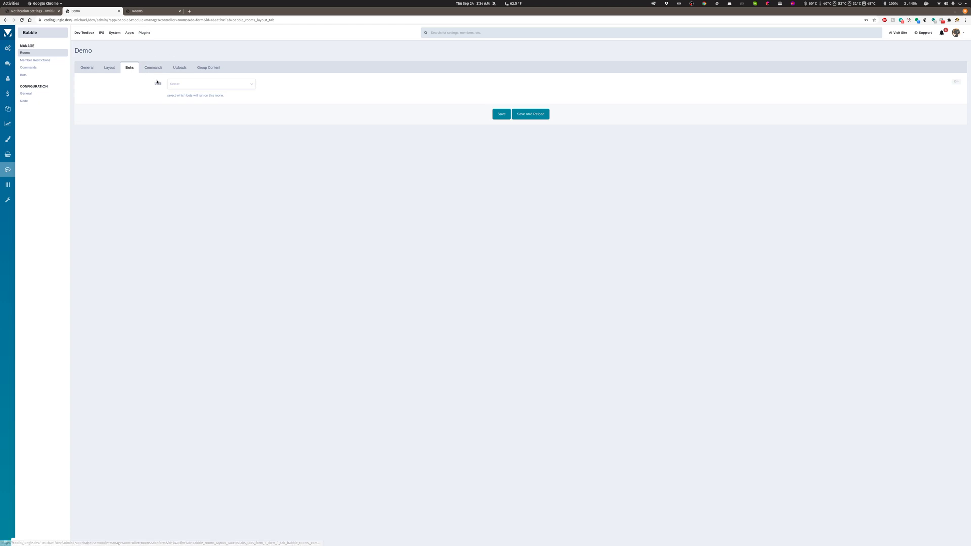
{"action": "left_click", "coordinate": [158, 69]}
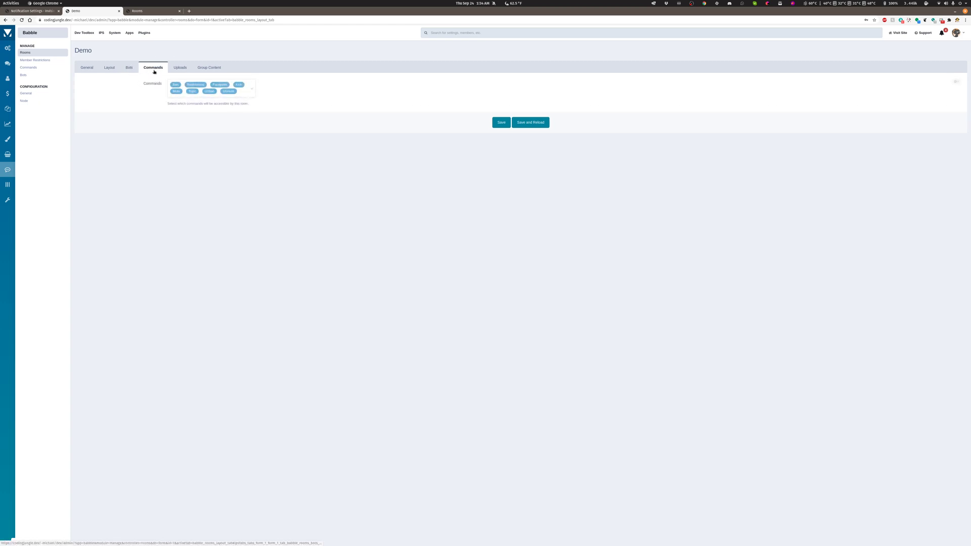
{"action": "left_click", "coordinate": [128, 66]}
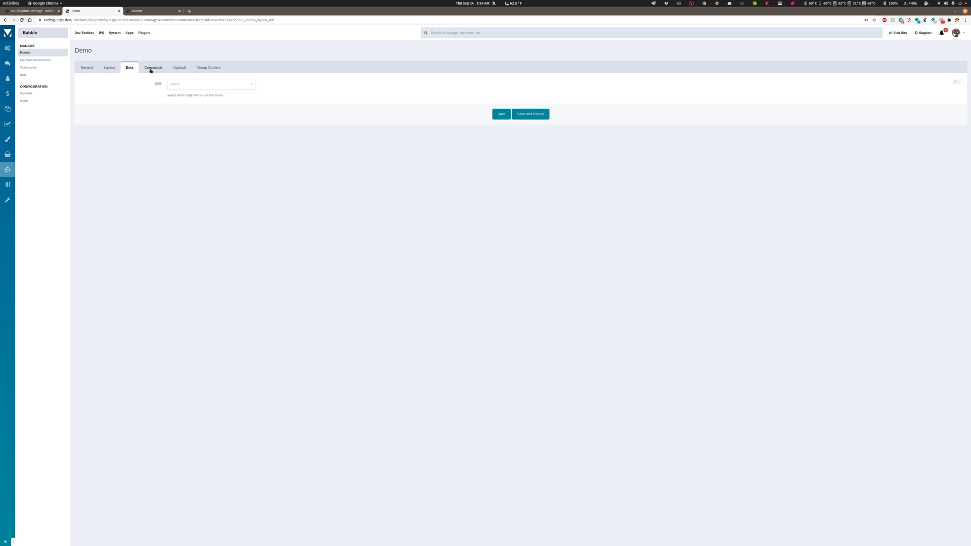
{"action": "left_click", "coordinate": [178, 67]}
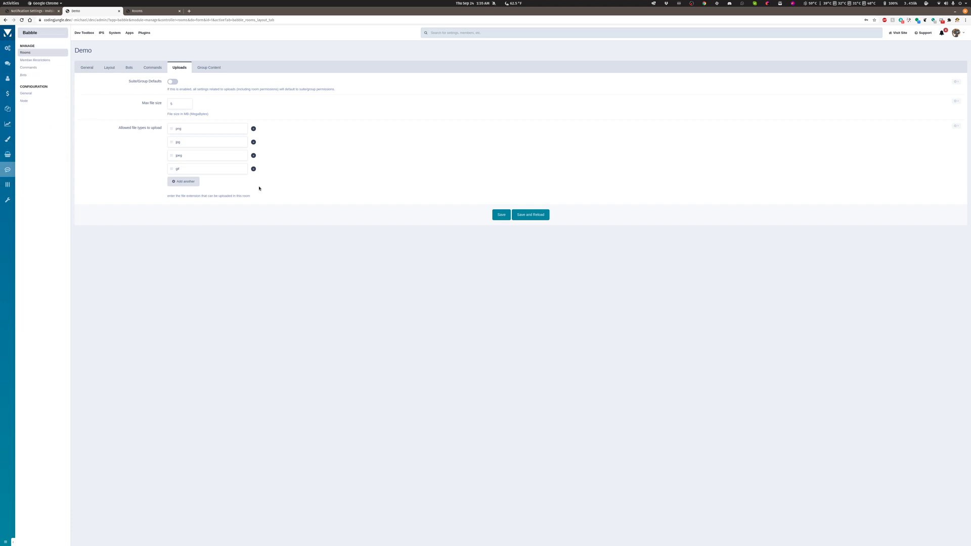
{"action": "left_click", "coordinate": [195, 151]}
{"action": "left_click", "coordinate": [208, 67]}
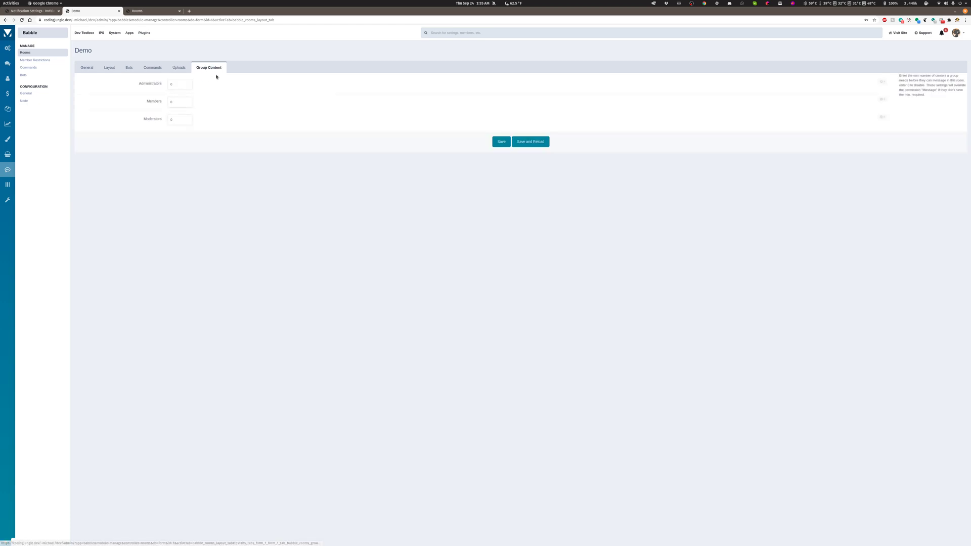
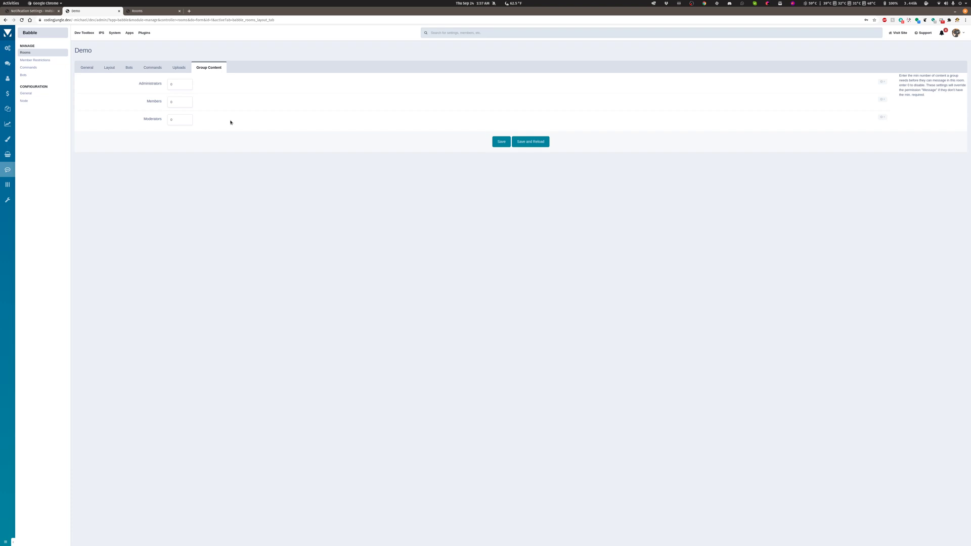
Review the Demo room's general settings and look at its chat window on the community site.
{"action": "left_click", "coordinate": [183, 106]}
{"action": "left_click", "coordinate": [87, 67]}
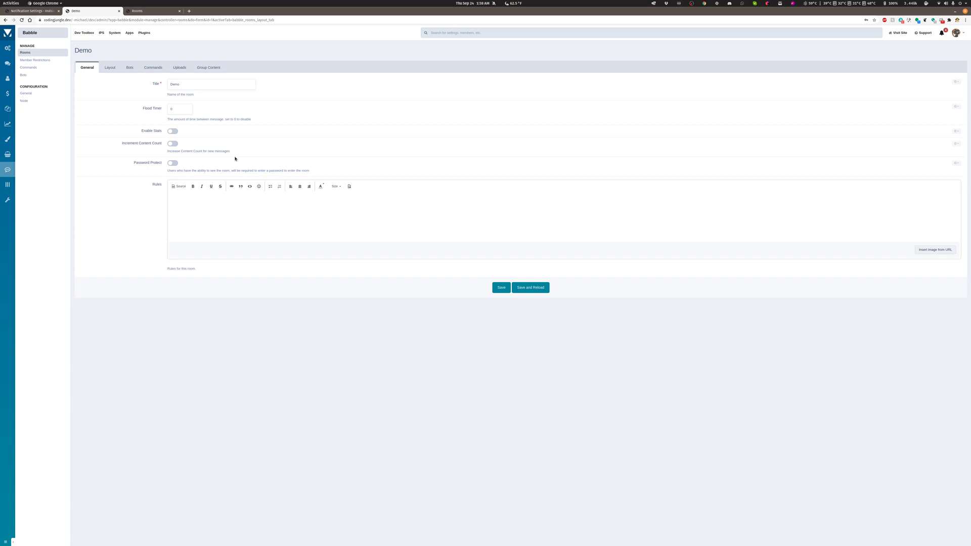
{"action": "left_click", "coordinate": [31, 11]}
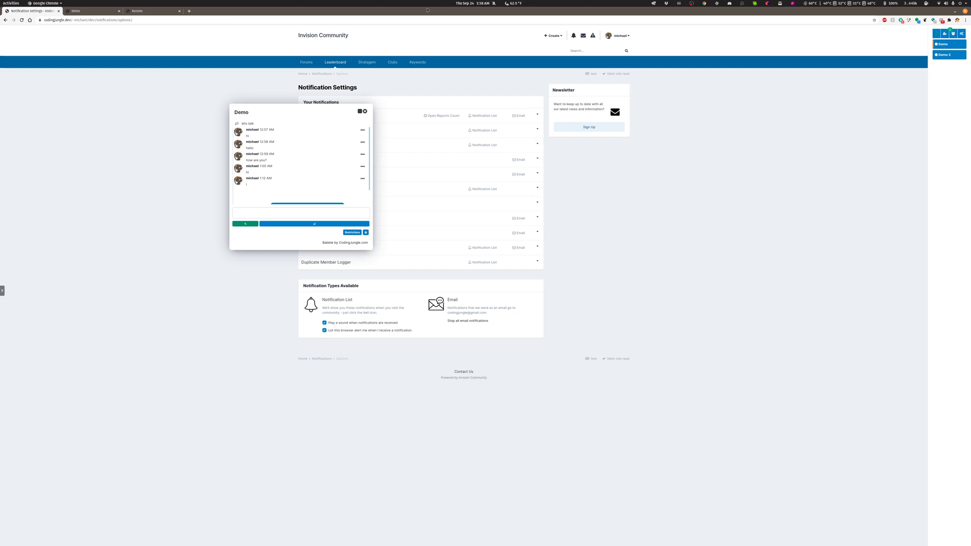
{"action": "left_click", "coordinate": [81, 11]}
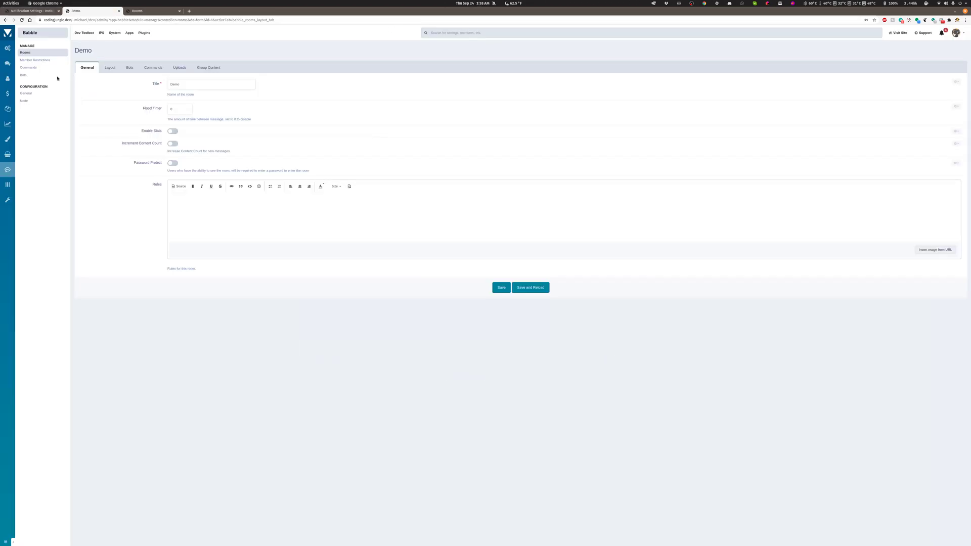
Examine Babble's member restrictions by mutes and bans in the admin panel, along with the restrictions list in the Demo chat.
{"action": "left_click", "coordinate": [38, 61]}
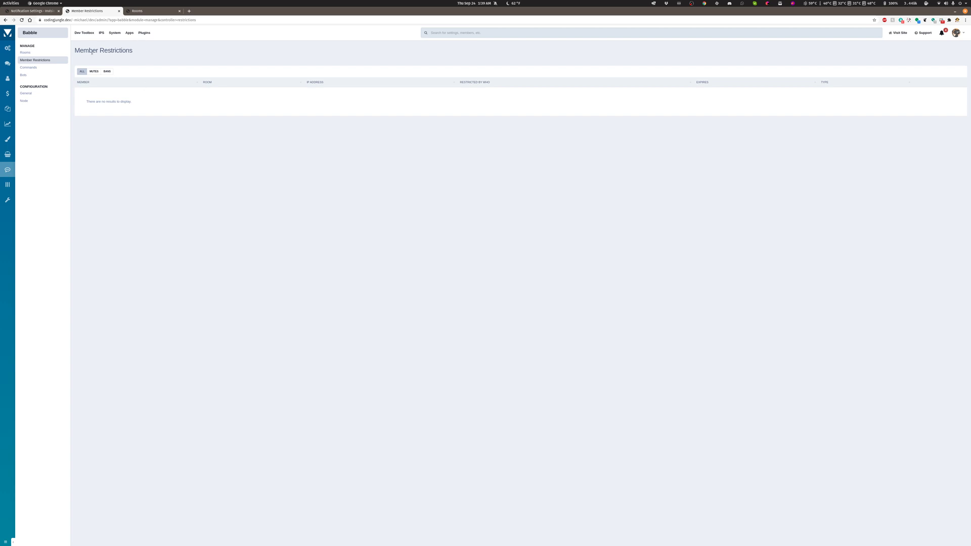
{"action": "left_click", "coordinate": [31, 11]}
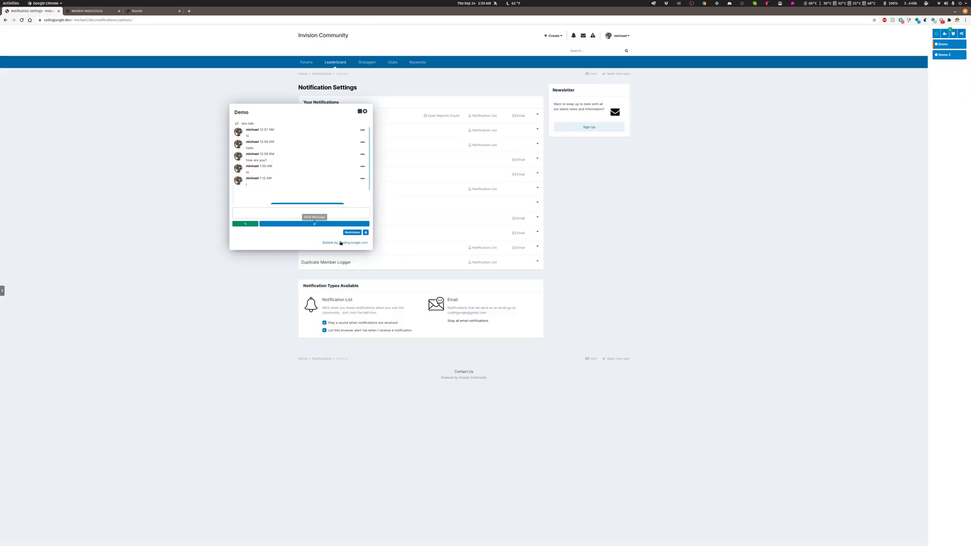
{"action": "left_click", "coordinate": [353, 232]}
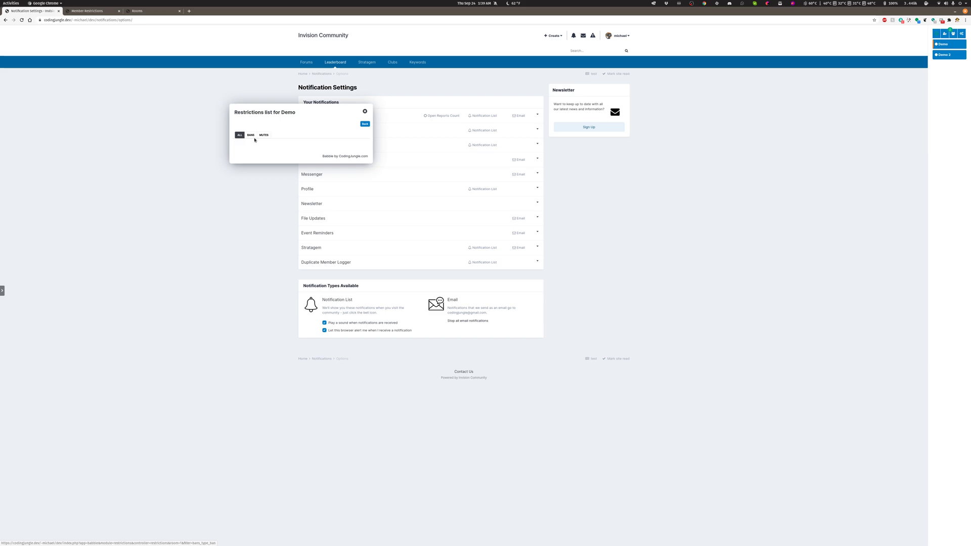
{"action": "left_click", "coordinate": [95, 13]}
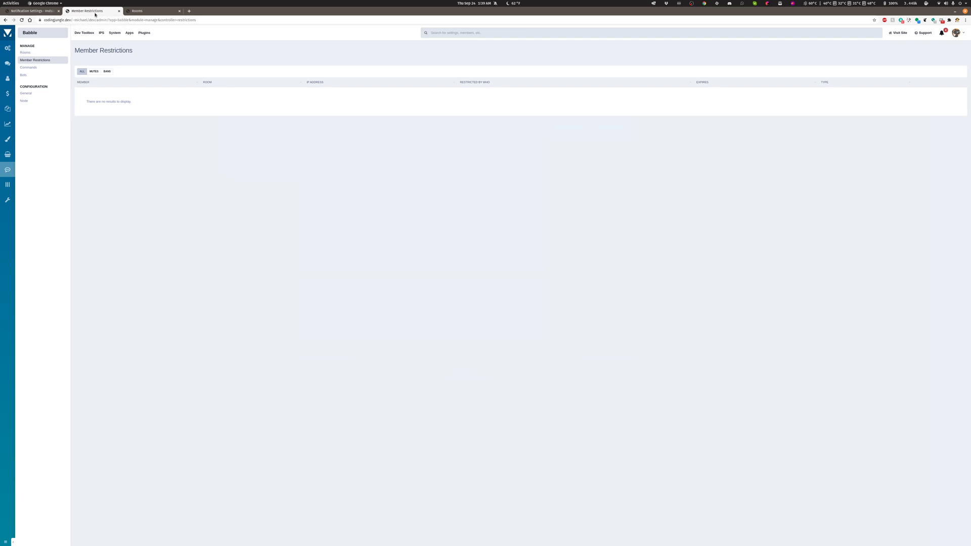
{"action": "left_click", "coordinate": [94, 72]}
{"action": "left_click", "coordinate": [112, 74]}
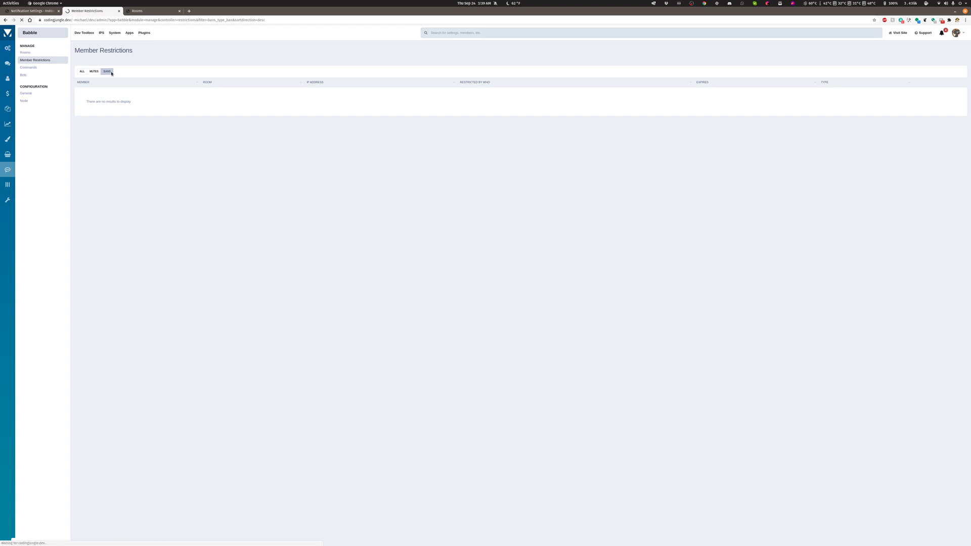
{"action": "left_click", "coordinate": [95, 74]}
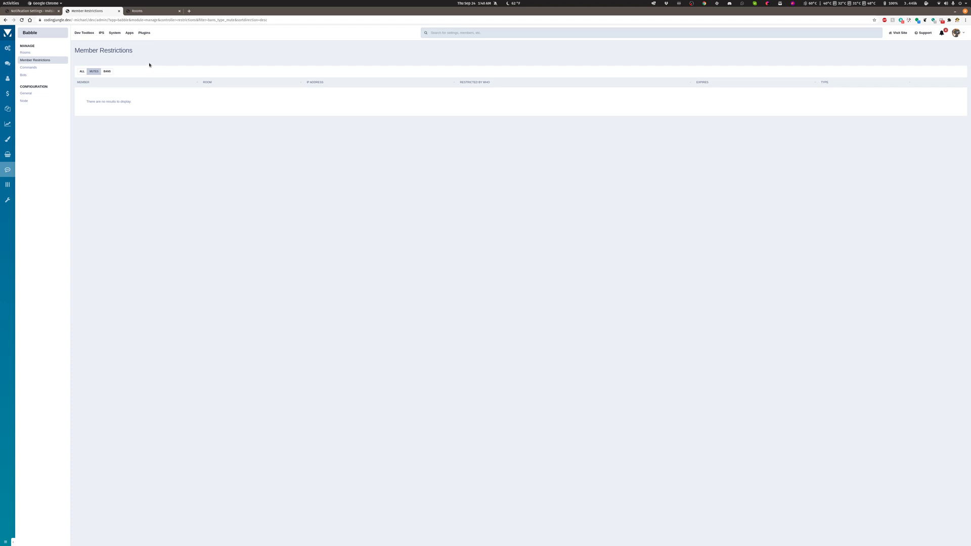
Sync the Announce command to the Demo and Demo 2 rooms in Babble's commands list and enable the command.
{"action": "left_click", "coordinate": [31, 67]}
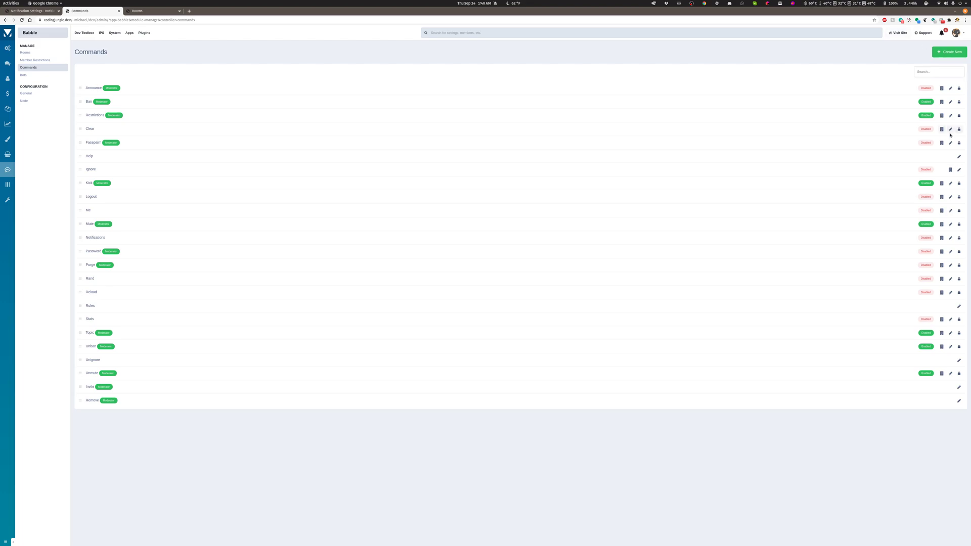
{"action": "left_click", "coordinate": [942, 89]}
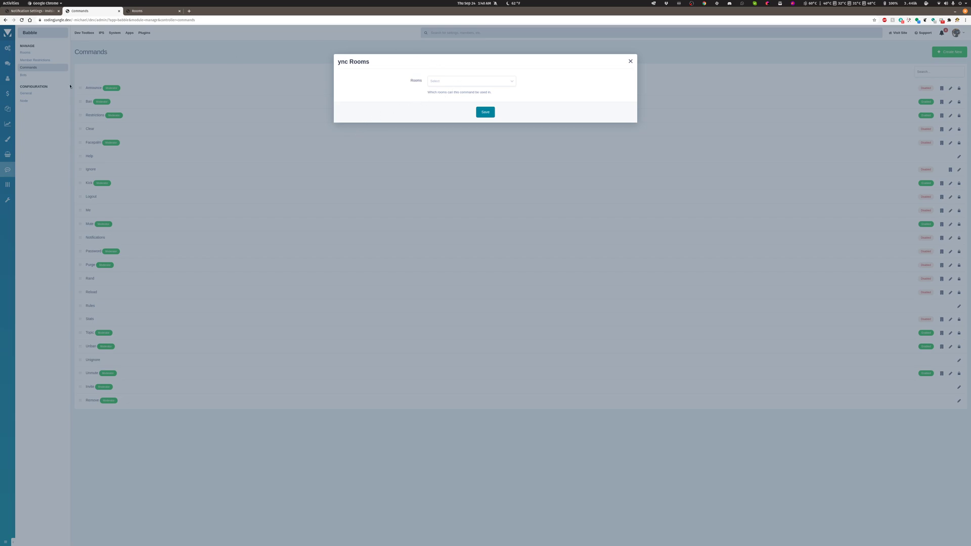
{"action": "left_click", "coordinate": [460, 84]}
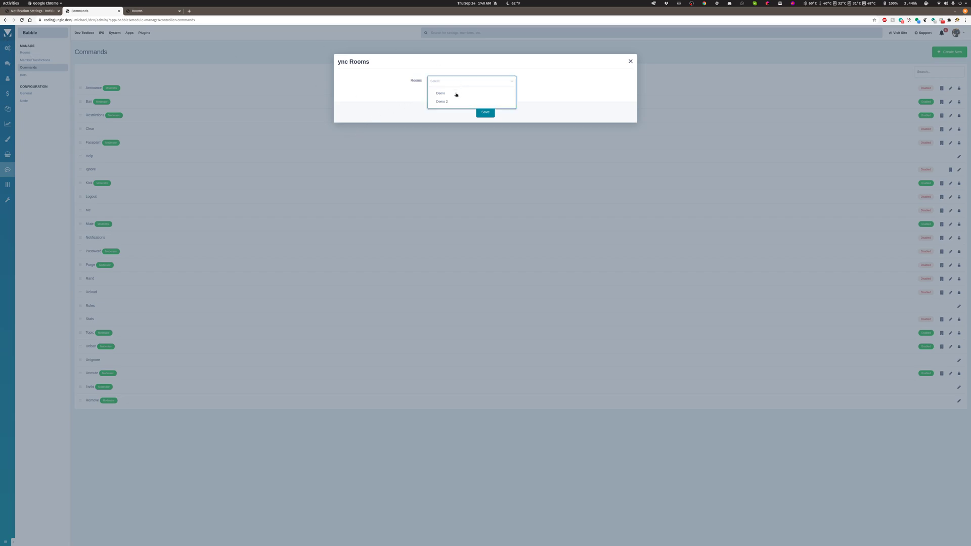
{"action": "left_click", "coordinate": [453, 95]}
{"action": "left_click", "coordinate": [449, 103]}
{"action": "left_click", "coordinate": [483, 114]}
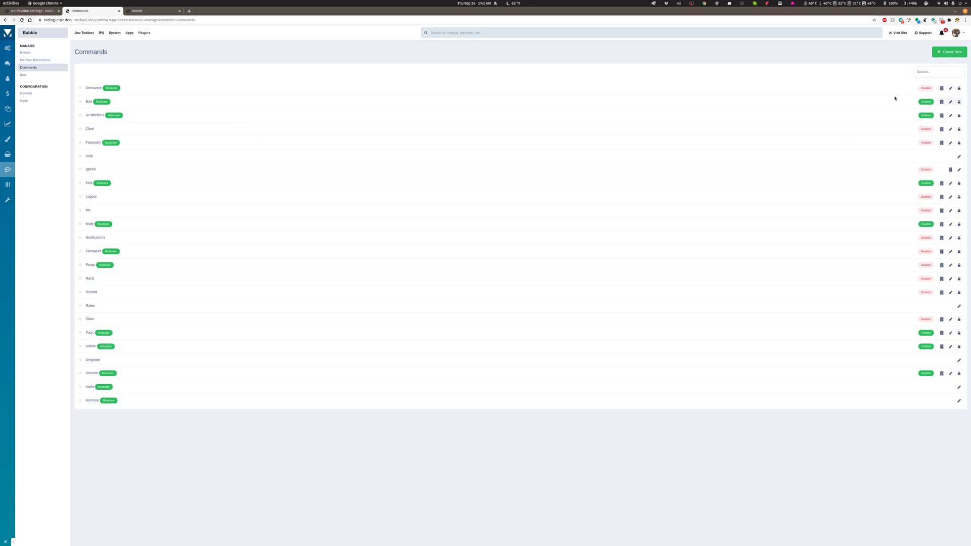
{"action": "left_click", "coordinate": [925, 89]}
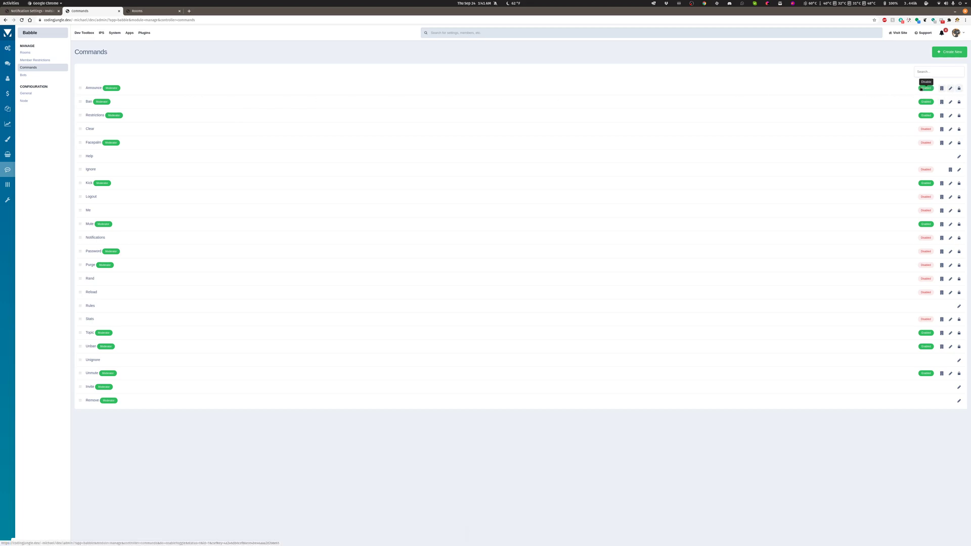
Allow Administrators to use the Announce command in its permissions and save.
{"action": "left_click", "coordinate": [959, 89]}
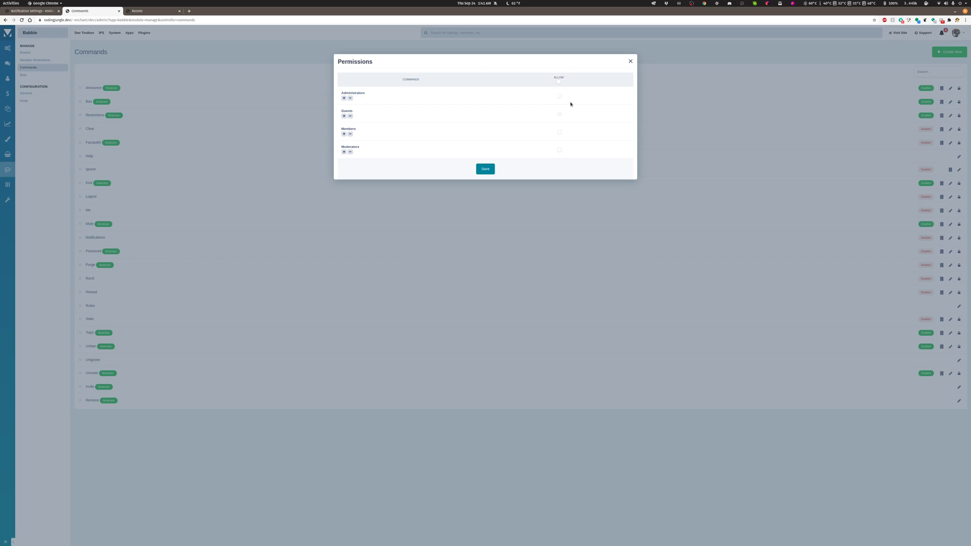
{"action": "left_click", "coordinate": [632, 61]}
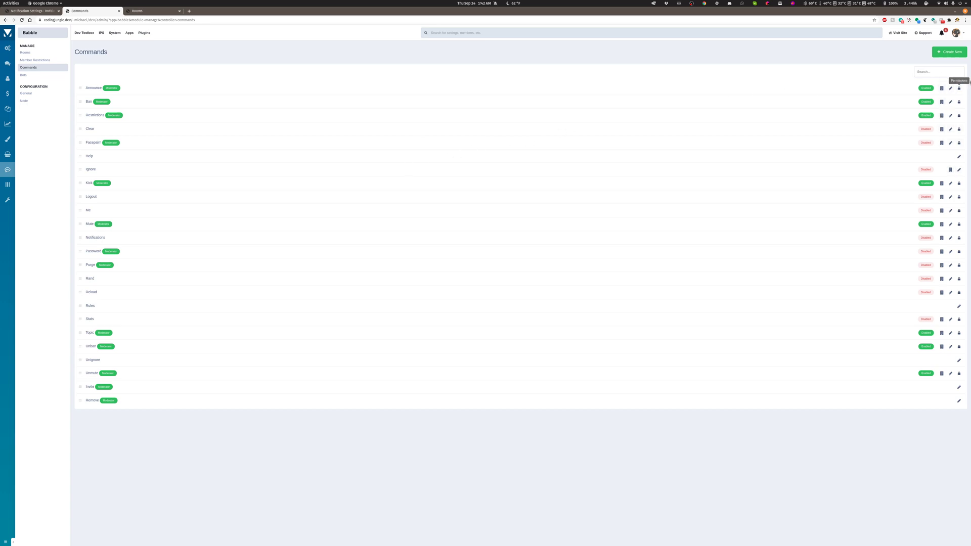
{"action": "left_click", "coordinate": [959, 88]}
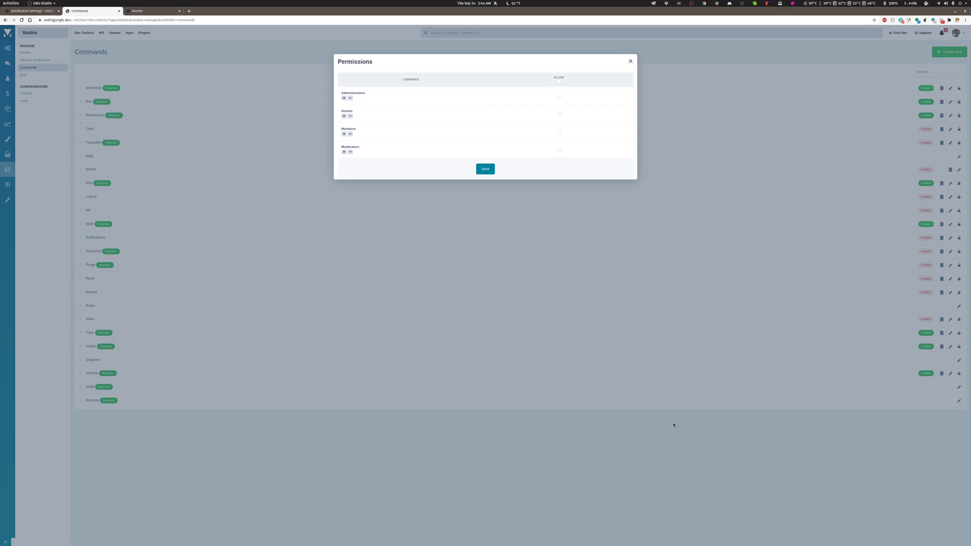
{"action": "left_click", "coordinate": [559, 96]}
{"action": "left_click", "coordinate": [485, 169]}
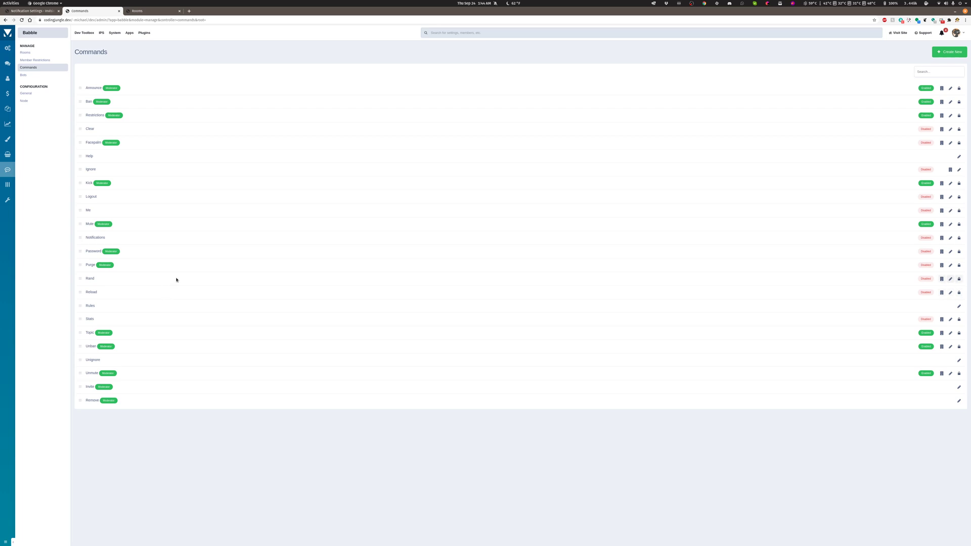
Open the Announce command for editing and examine its general settings and aliases.
{"action": "left_click", "coordinate": [950, 88]}
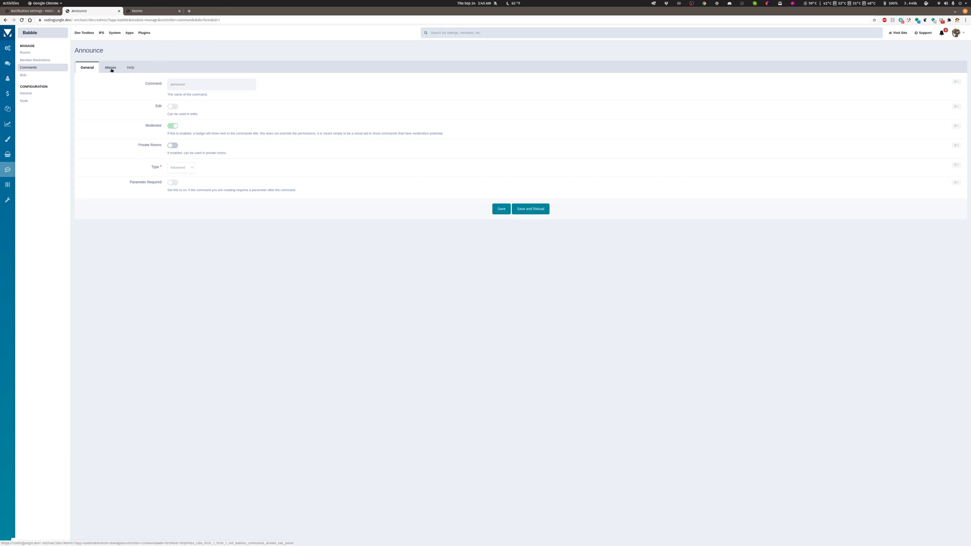
{"action": "left_click", "coordinate": [110, 67]}
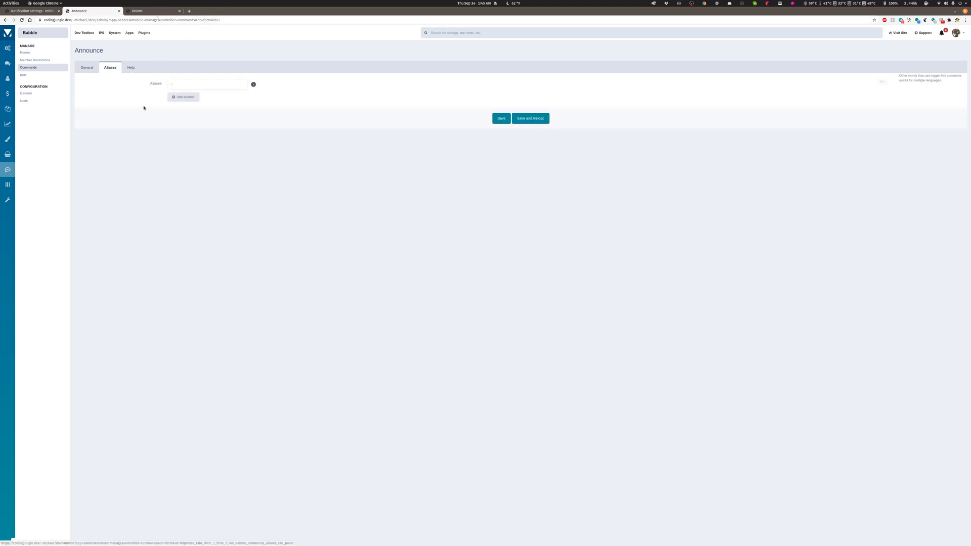
{"action": "left_click", "coordinate": [174, 84]}
{"action": "left_click", "coordinate": [87, 67]}
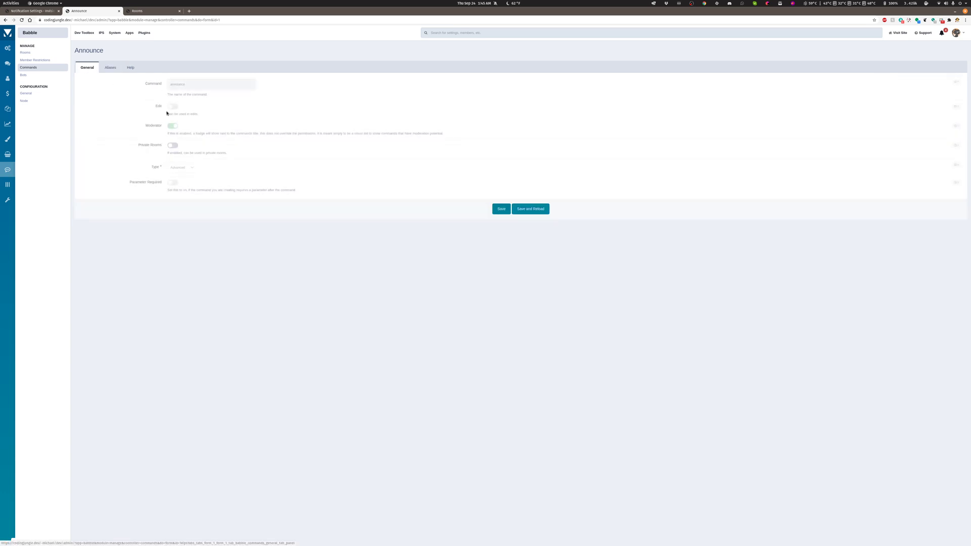
{"action": "left_click", "coordinate": [177, 86]}
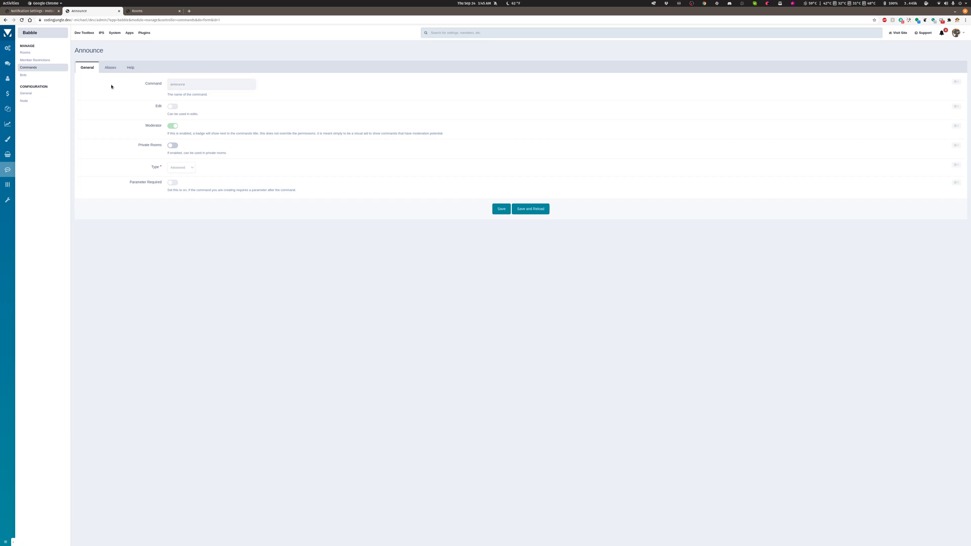
{"action": "left_click", "coordinate": [111, 68]}
{"action": "left_click", "coordinate": [206, 84]}
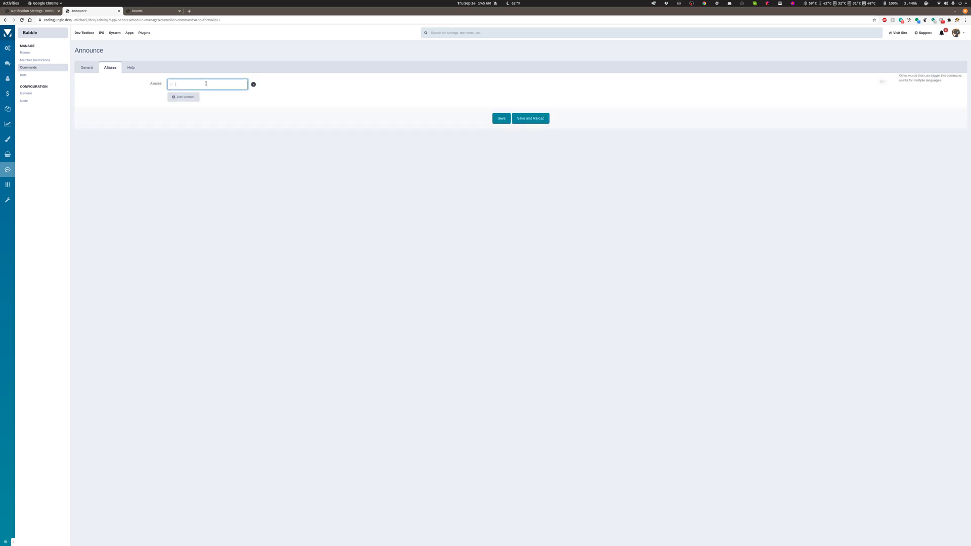
{"action": "left_click", "coordinate": [87, 67]}
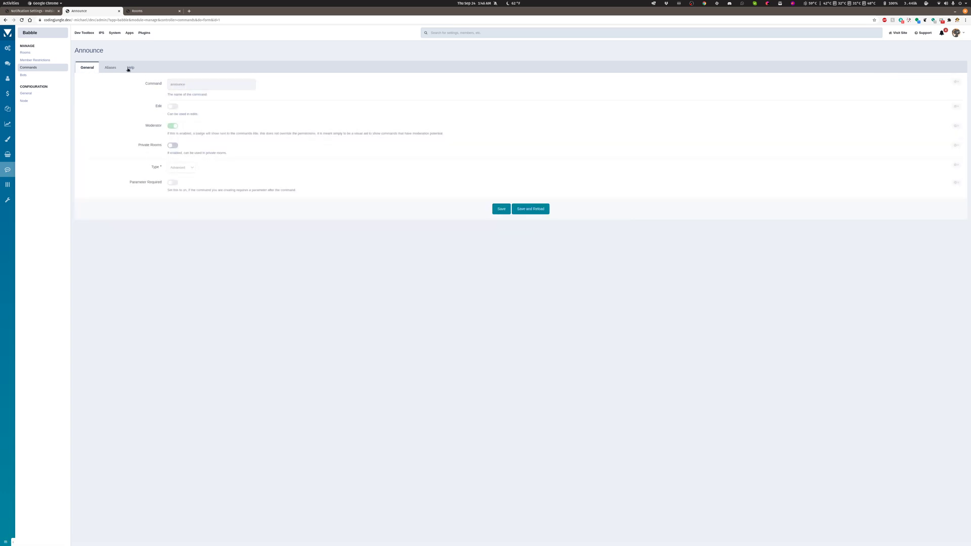
{"action": "left_click", "coordinate": [110, 68]}
{"action": "left_click", "coordinate": [186, 82]}
{"action": "left_click", "coordinate": [187, 83]}
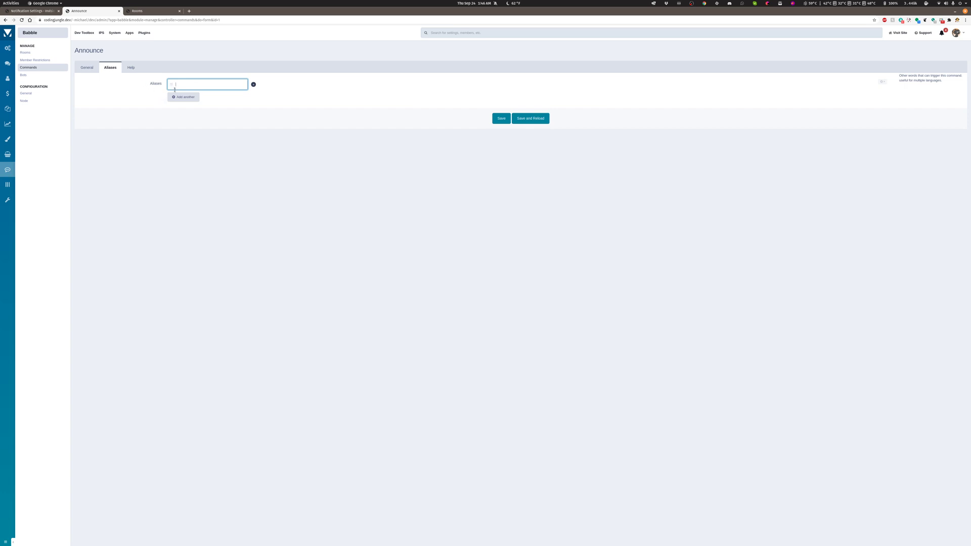
Add three blank alias rows to the Announce command and remove two of them.
{"action": "left_click", "coordinate": [184, 97]}
{"action": "left_click", "coordinate": [186, 110]}
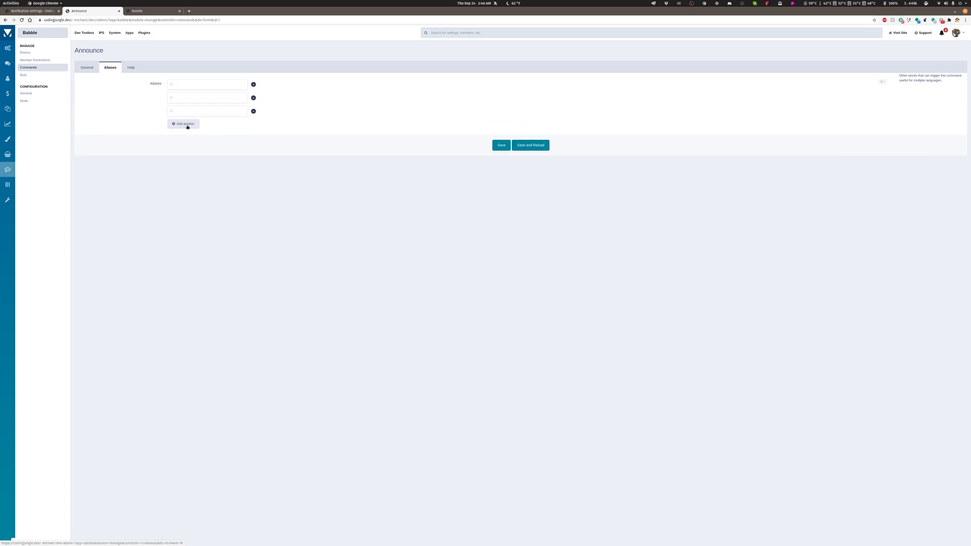
{"action": "left_click", "coordinate": [187, 126]}
{"action": "left_click", "coordinate": [253, 124]}
{"action": "left_click", "coordinate": [254, 111]}
View the Announce command's help text, then bring up the Demo room's help in its chat on the community site.
{"action": "left_click", "coordinate": [130, 67]}
{"action": "left_click", "coordinate": [251, 120]}
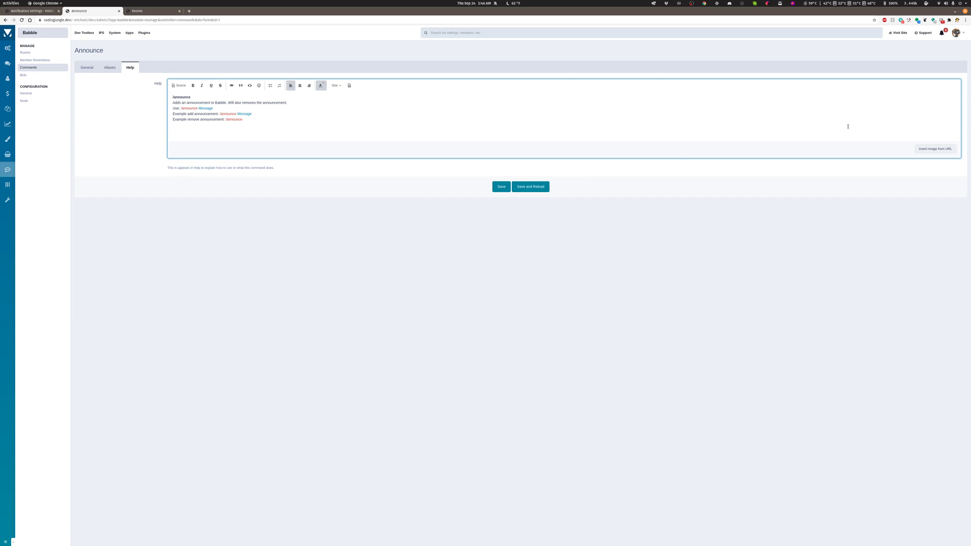
{"action": "left_click", "coordinate": [35, 10]}
{"action": "left_click", "coordinate": [366, 124]}
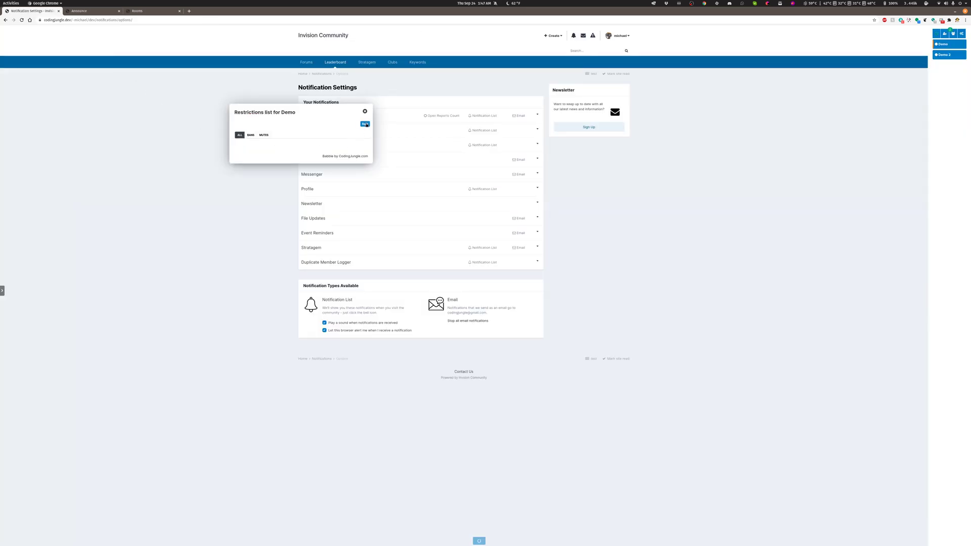
{"action": "left_click", "coordinate": [365, 232]}
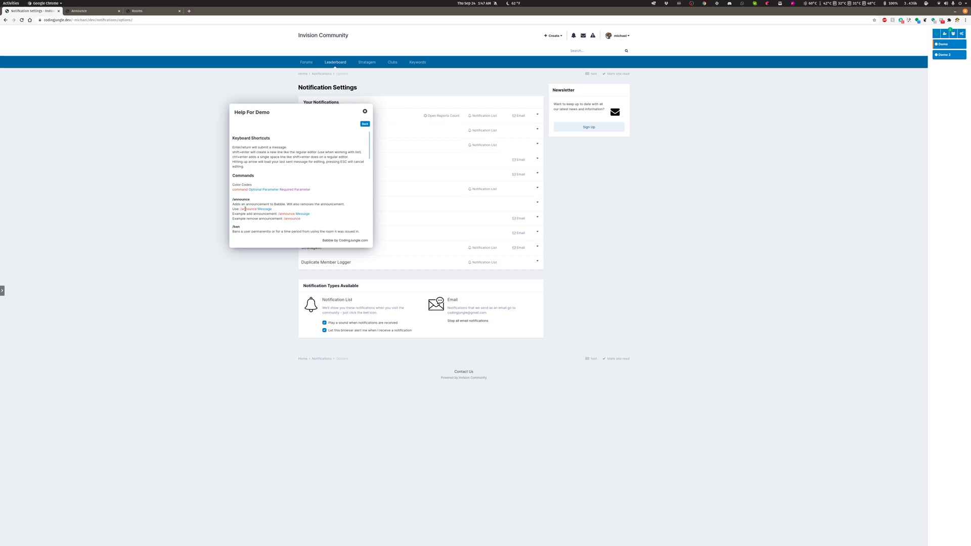
Examine the Demo help's command color codes and the usage examples for the announce, ban and help commands.
{"action": "double_click", "coordinate": [246, 209]}
{"action": "double_click", "coordinate": [255, 189]}
{"action": "double_click", "coordinate": [269, 190]}
{"action": "double_click", "coordinate": [302, 190]}
{"action": "double_click", "coordinate": [269, 190]}
{"action": "triple_click", "coordinate": [302, 189]}
{"action": "left_click", "coordinate": [289, 189]}
{"action": "scroll", "coordinate": [317, 197], "scroll_direction": "down", "scroll_amount": 1}
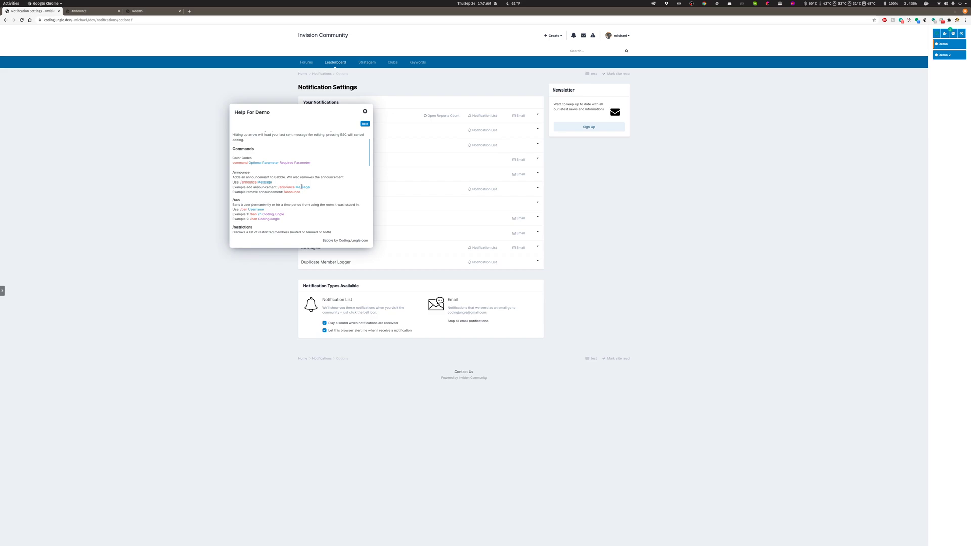
{"action": "scroll", "coordinate": [302, 187], "scroll_direction": "down", "scroll_amount": 1}
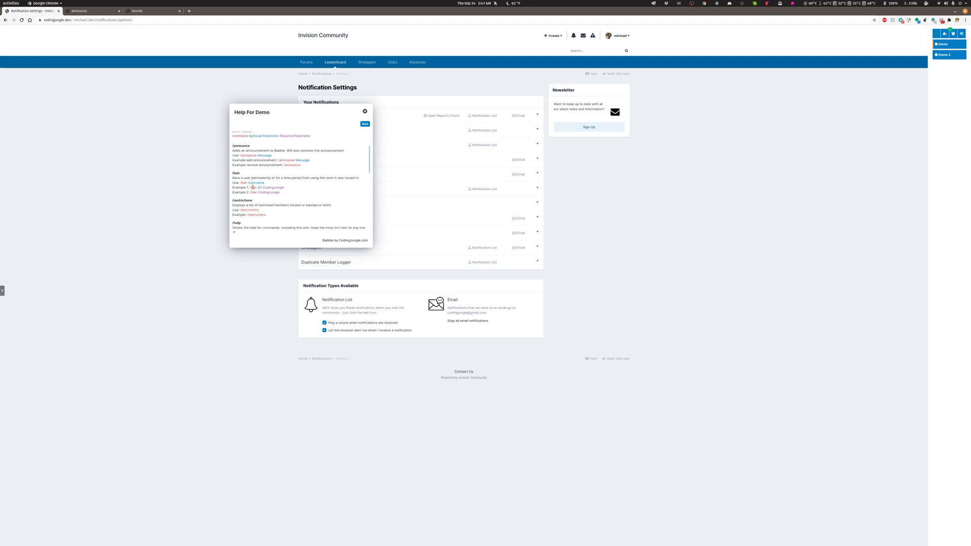
{"action": "double_click", "coordinate": [260, 187]}
{"action": "double_click", "coordinate": [274, 188]}
{"action": "scroll", "coordinate": [278, 198], "scroll_direction": "down", "scroll_amount": 1}
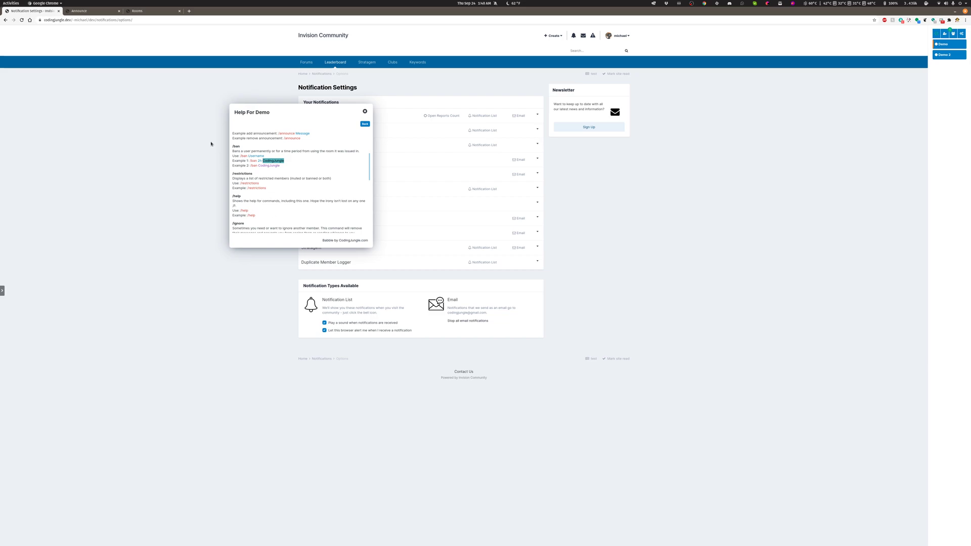
{"action": "double_click", "coordinate": [238, 197]}
Return to the Announce command in the admin panel and recheck its aliases and general settings.
{"action": "left_click", "coordinate": [85, 12]}
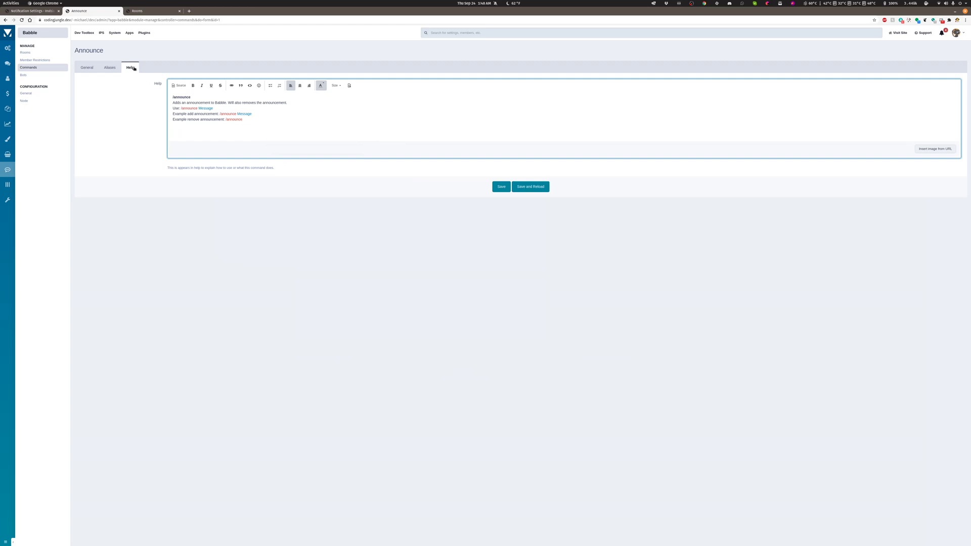
{"action": "left_click", "coordinate": [109, 69]}
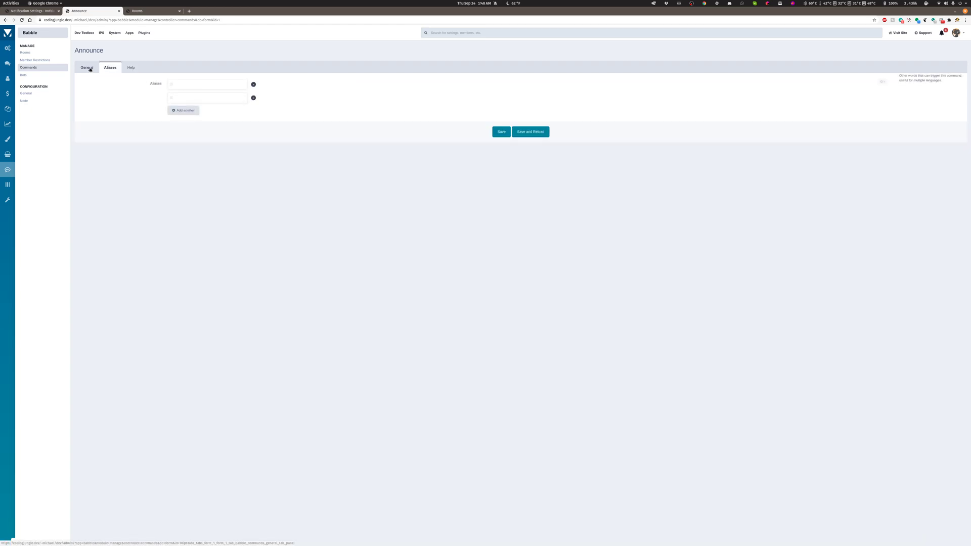
{"action": "left_click", "coordinate": [87, 68]}
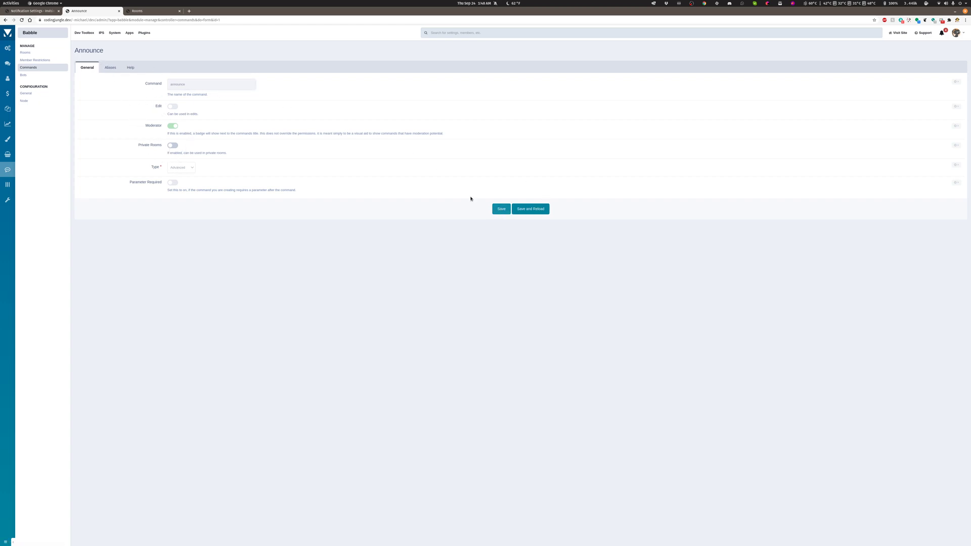
Start creating a new Babble command and look over its general settings, including the Edit option.
{"action": "left_click", "coordinate": [28, 68]}
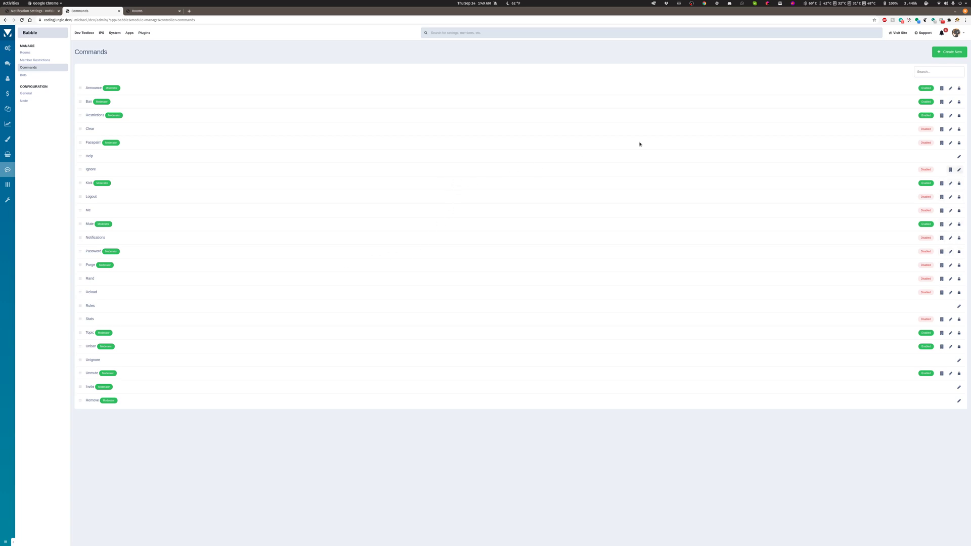
{"action": "left_click", "coordinate": [948, 54]}
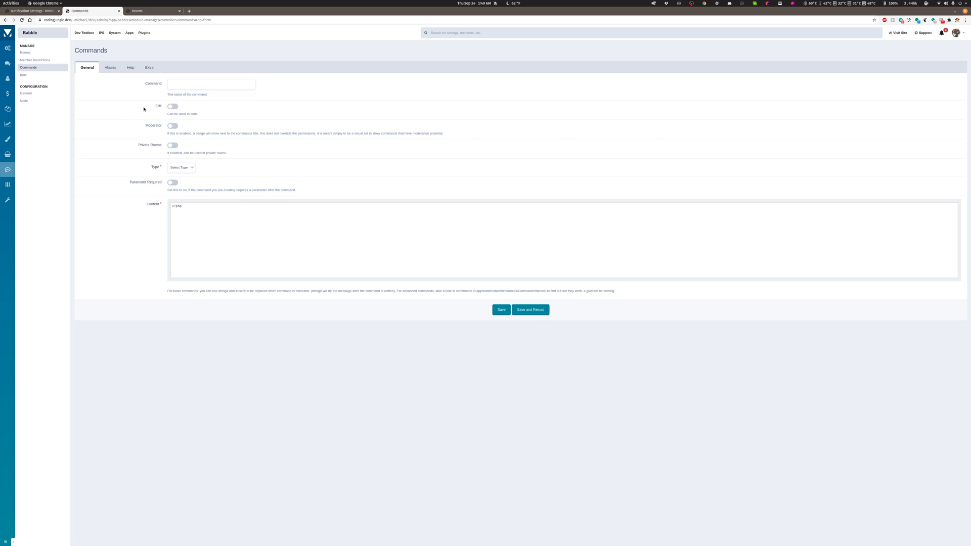
{"action": "double_click", "coordinate": [159, 106]}
On the community site, go from the Demo help back to the chat and enter "lol" without sending, returning to the new command form.
{"action": "left_click", "coordinate": [32, 11]}
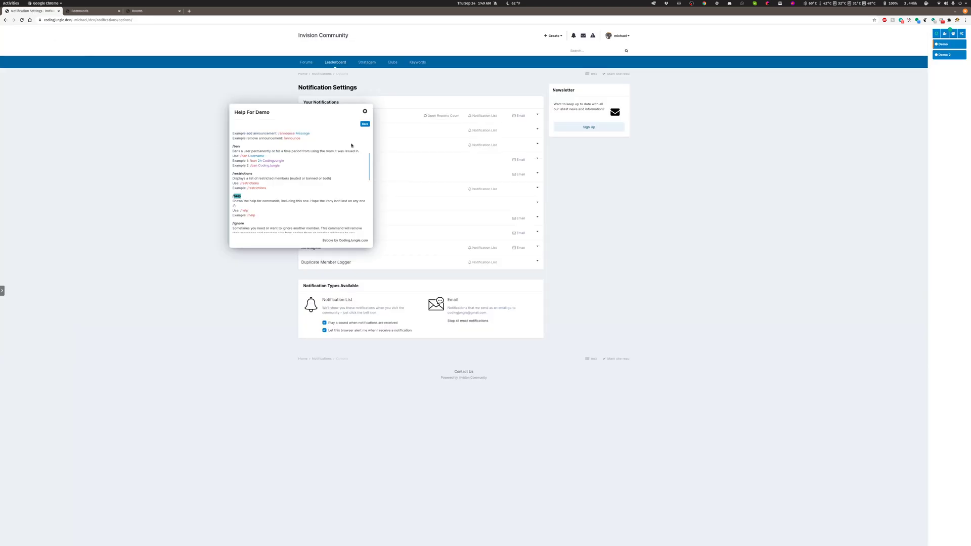
{"action": "left_click", "coordinate": [365, 124]}
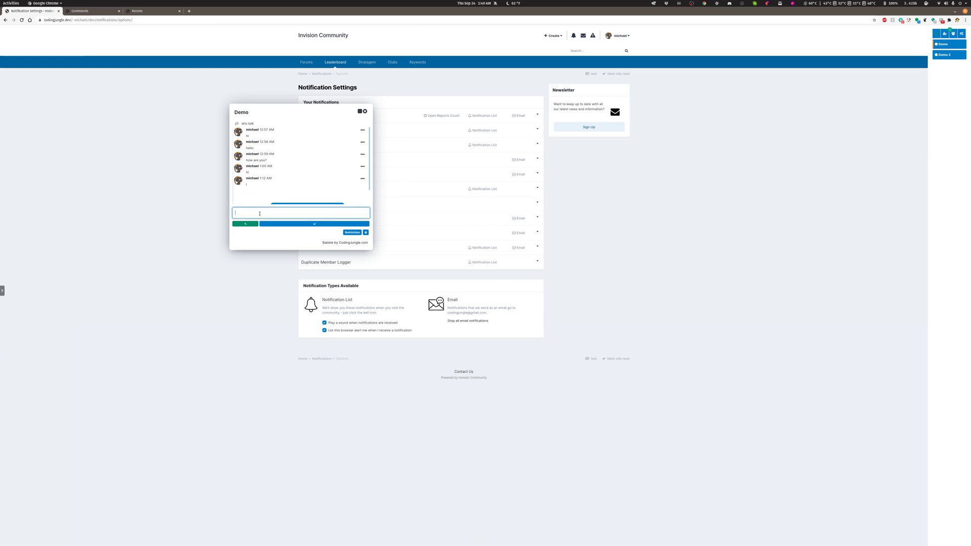
{"action": "type", "text": "lol"}
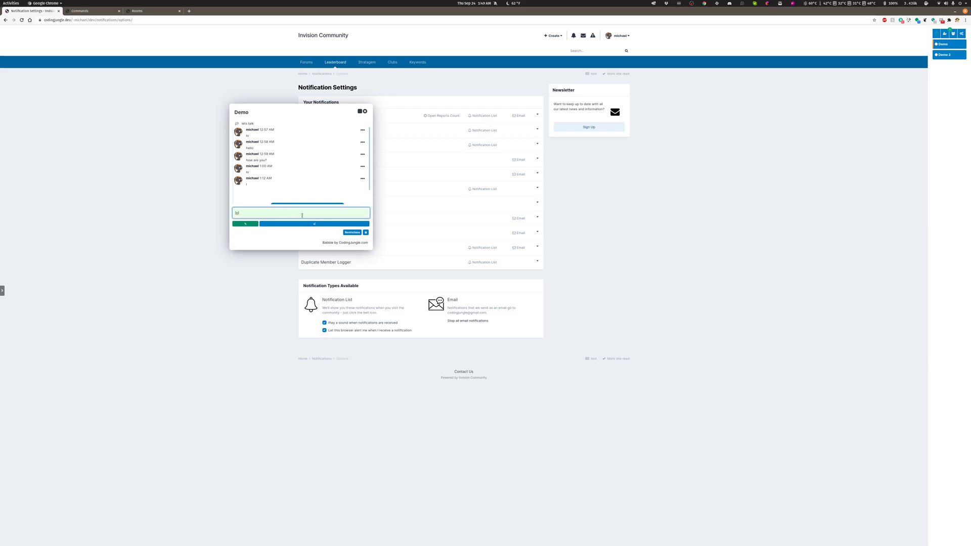
{"action": "left_click", "coordinate": [88, 11]}
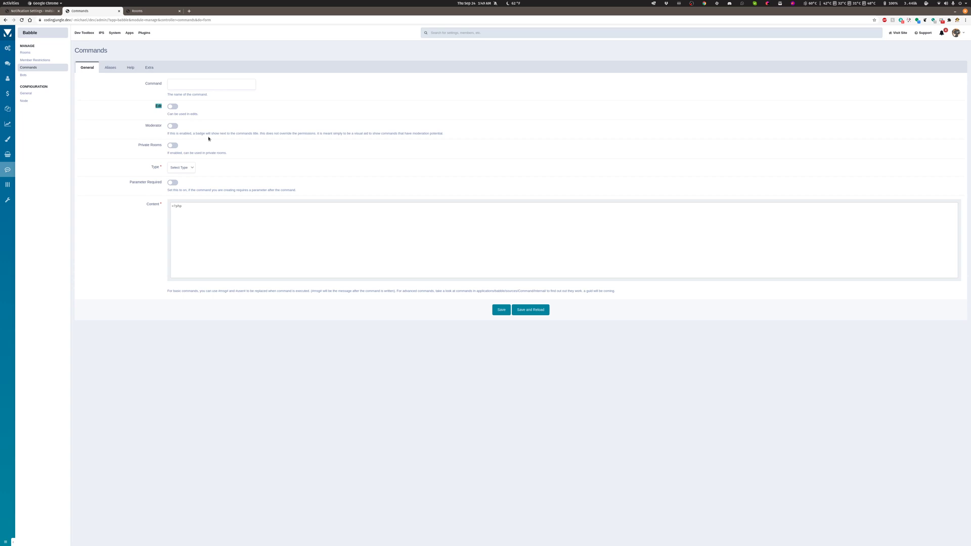
Read the Moderator option's description, set the new command's type to Basic and place the cursor in its Content code.
{"action": "triple_click", "coordinate": [379, 135]}
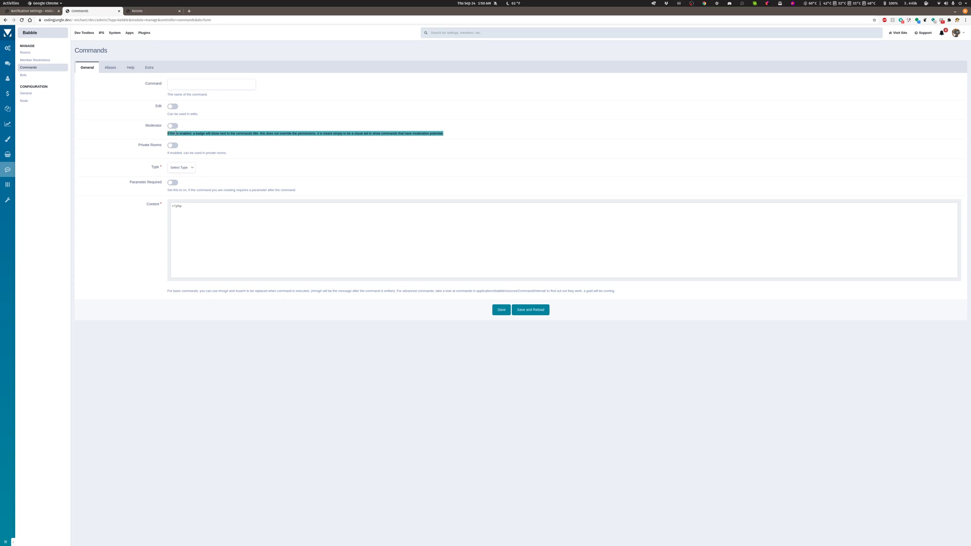
{"action": "triple_click", "coordinate": [176, 133]}
{"action": "left_click", "coordinate": [169, 168]}
{"action": "left_click", "coordinate": [180, 180]}
{"action": "left_click", "coordinate": [210, 230]}
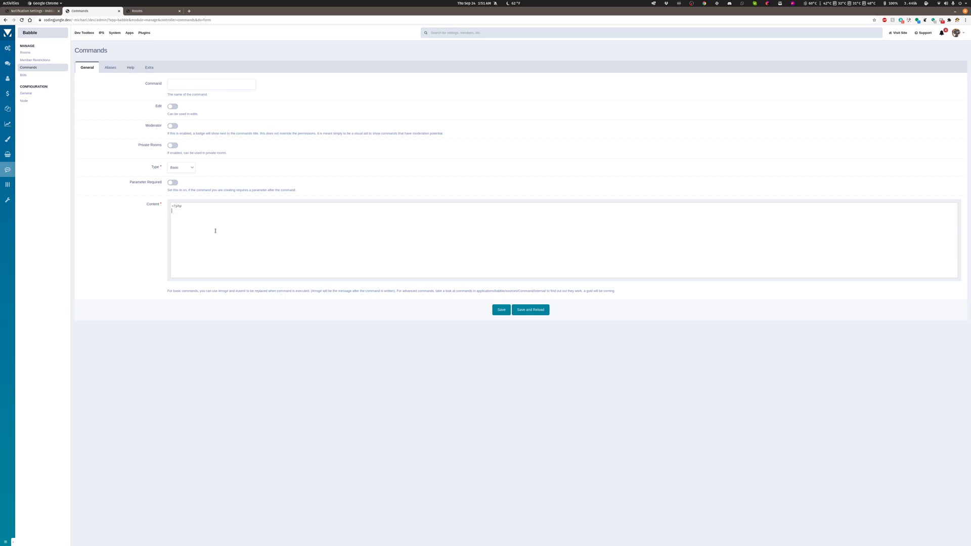
Switch the new command's type to Advanced, place the cursor in its Content code and recheck the type choices.
{"action": "left_click", "coordinate": [183, 171]}
{"action": "left_click", "coordinate": [184, 186]}
{"action": "left_click", "coordinate": [220, 238]}
{"action": "left_click", "coordinate": [226, 242]}
{"action": "left_click", "coordinate": [181, 167]}
{"action": "left_click", "coordinate": [147, 182]}
Examine the new command's Extra key and value settings, and leave the form unsaved for the commands list.
{"action": "left_click", "coordinate": [148, 67]}
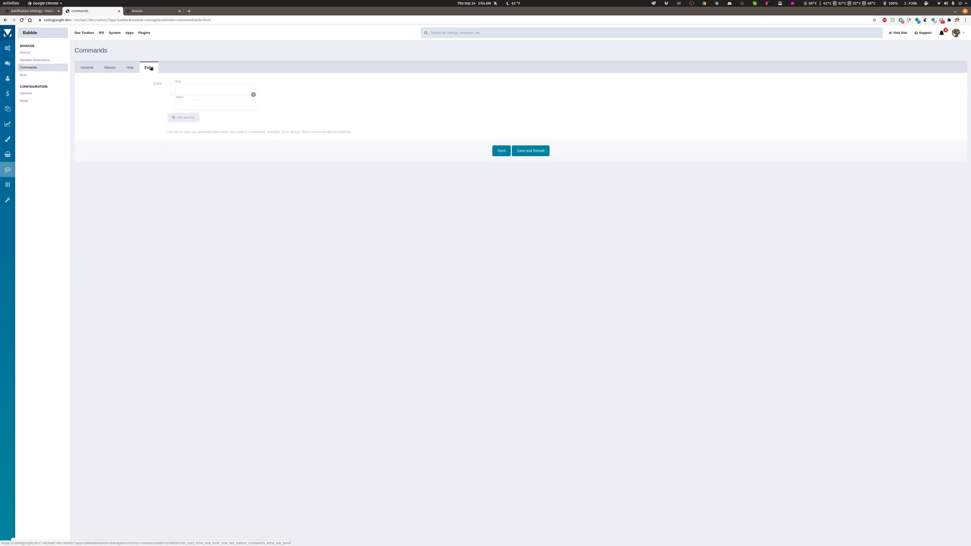
{"action": "left_click", "coordinate": [218, 89]}
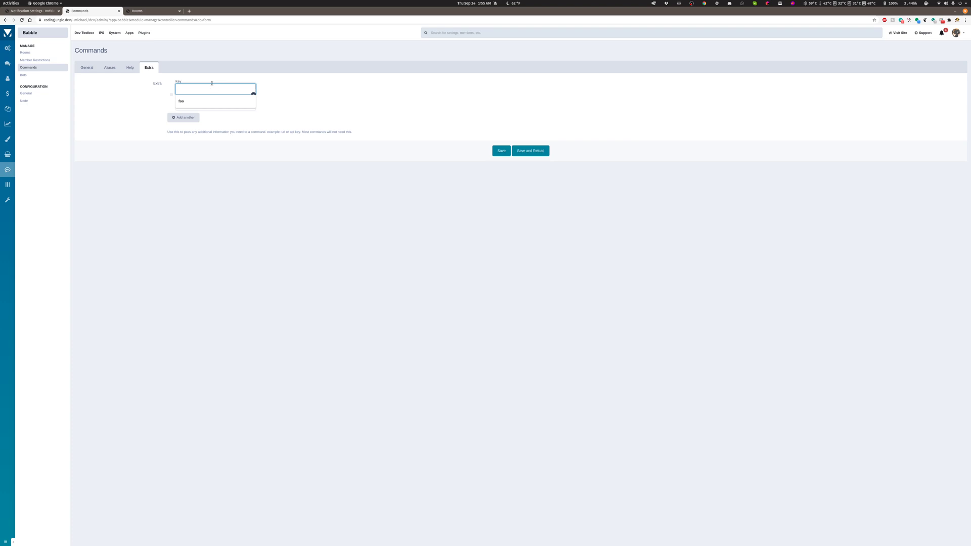
{"action": "left_click", "coordinate": [29, 68]}
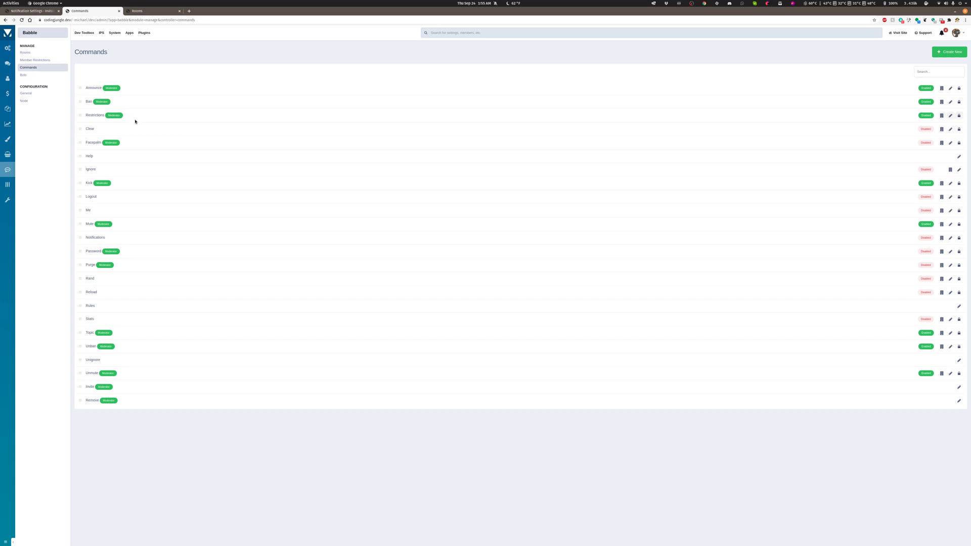
Start creating a new bot, set its type to Count and look over its Title and Message fields.
{"action": "left_click", "coordinate": [23, 76]}
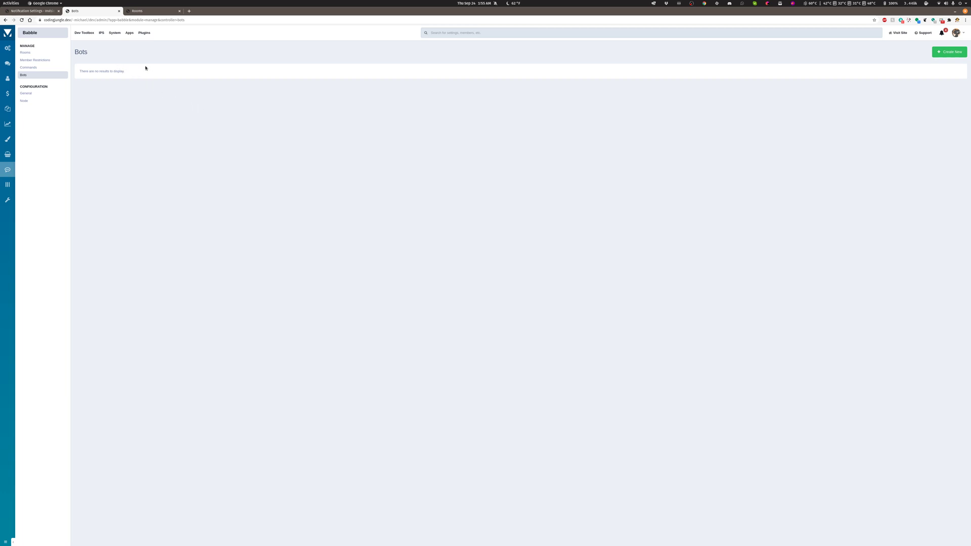
{"action": "left_click", "coordinate": [948, 52]}
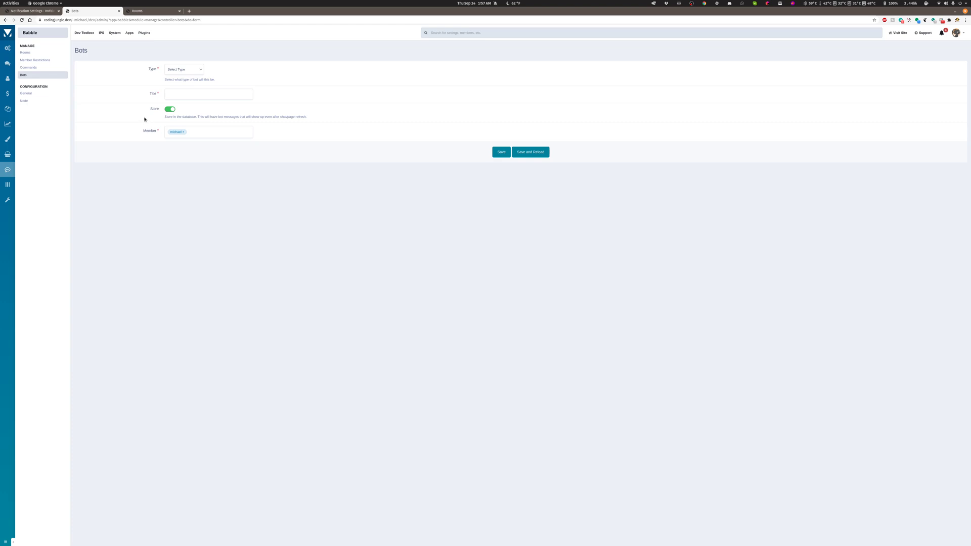
{"action": "left_click", "coordinate": [183, 71]}
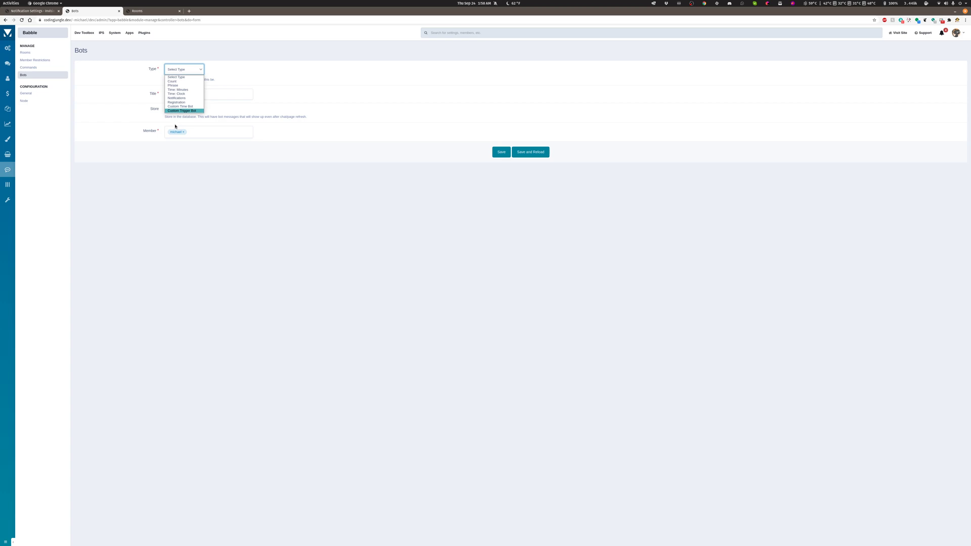
{"action": "left_click", "coordinate": [194, 81]}
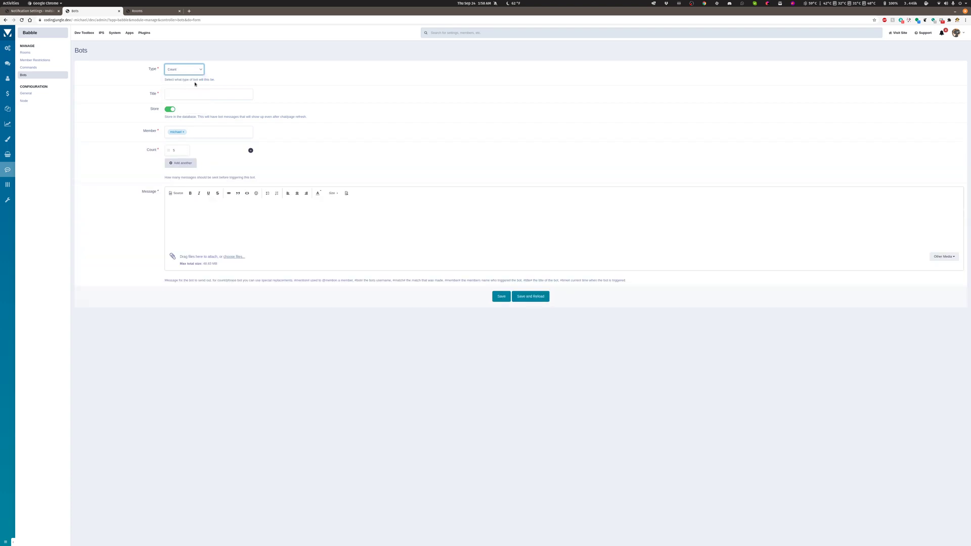
{"action": "left_click", "coordinate": [181, 95]}
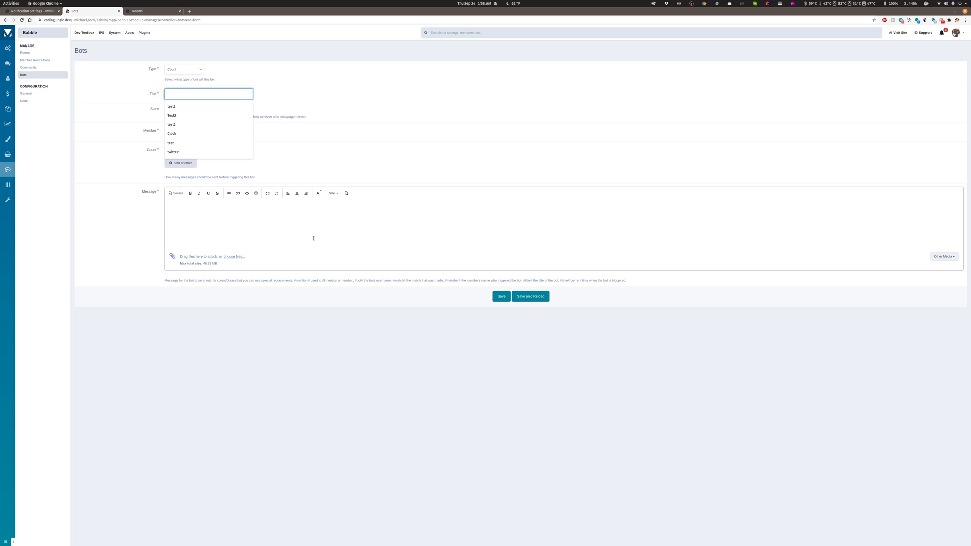
{"action": "left_click", "coordinate": [290, 235]}
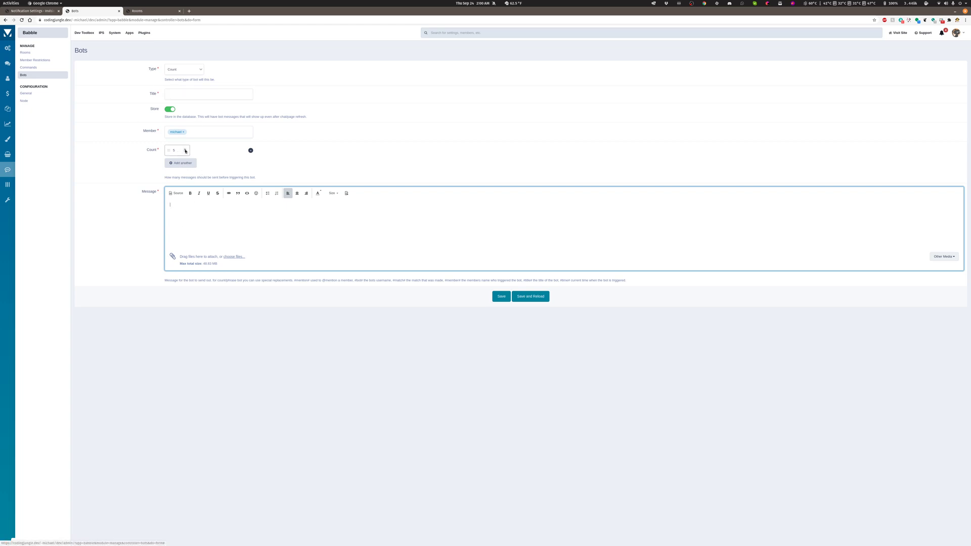
Set the new bot's type to Phrase and examine its Phrases field, Message field and the available message replacements.
{"action": "left_click", "coordinate": [184, 70]}
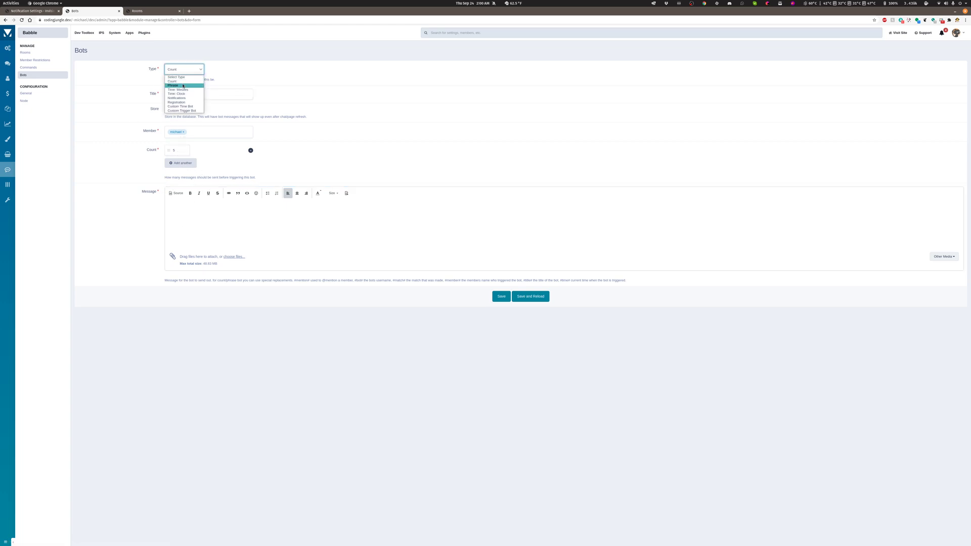
{"action": "left_click", "coordinate": [182, 86]}
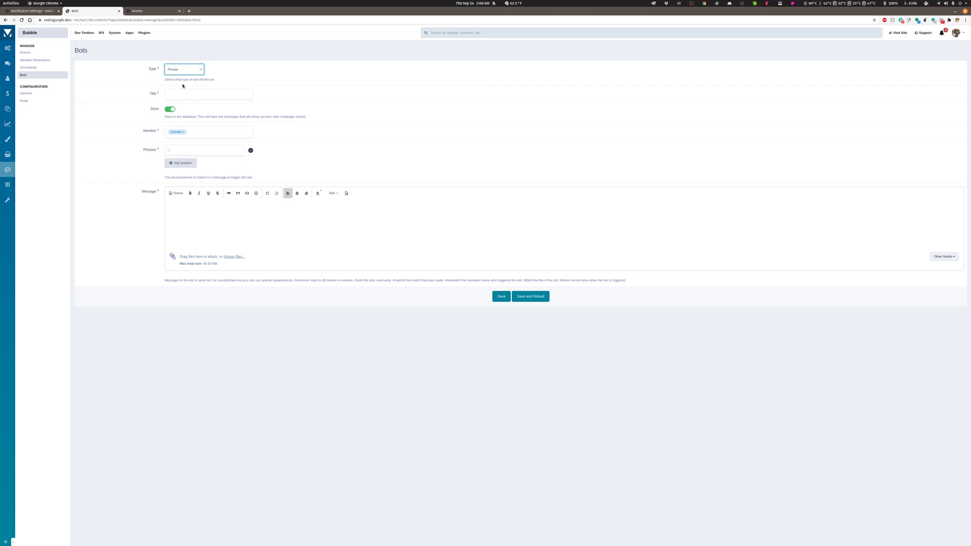
{"action": "left_click", "coordinate": [184, 150]}
{"action": "left_click", "coordinate": [141, 175]}
{"action": "left_click", "coordinate": [184, 150]}
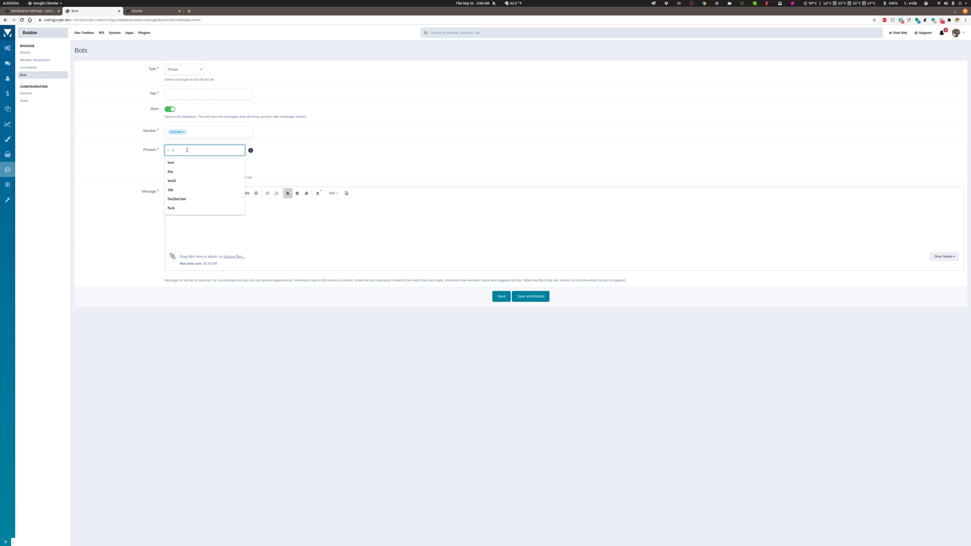
{"action": "left_click", "coordinate": [145, 151]}
{"action": "left_click", "coordinate": [192, 222]}
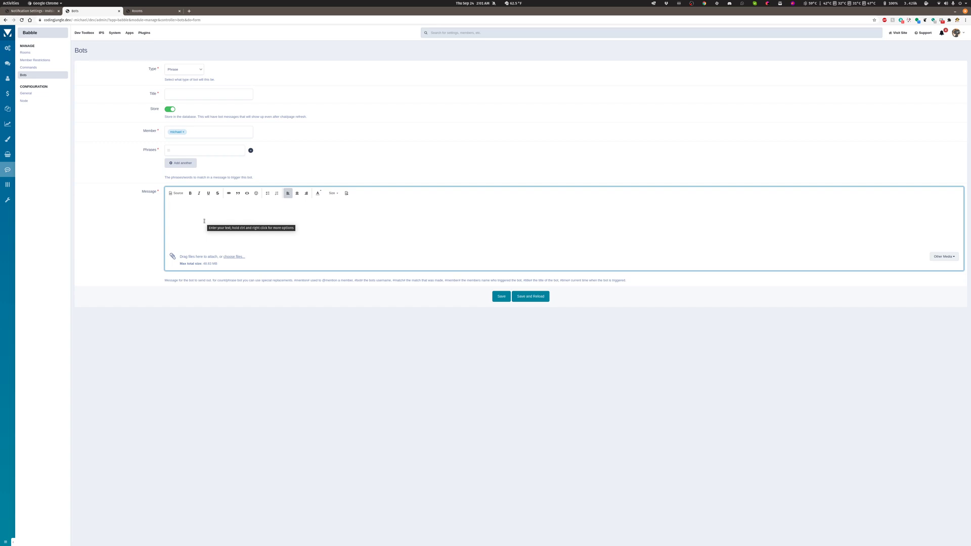
{"action": "left_click", "coordinate": [193, 153]}
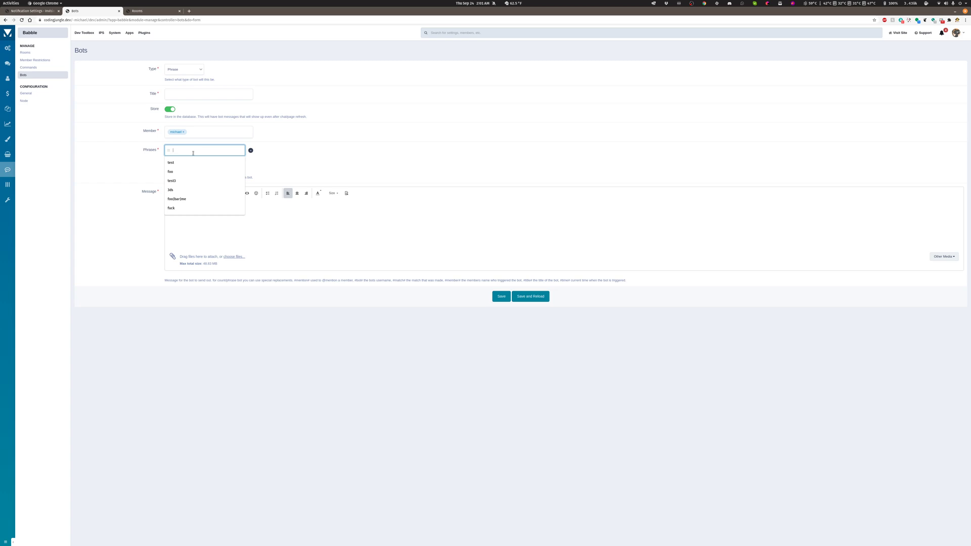
{"action": "left_click", "coordinate": [148, 163]}
{"action": "left_click", "coordinate": [190, 215]}
{"action": "triple_click", "coordinate": [186, 281]}
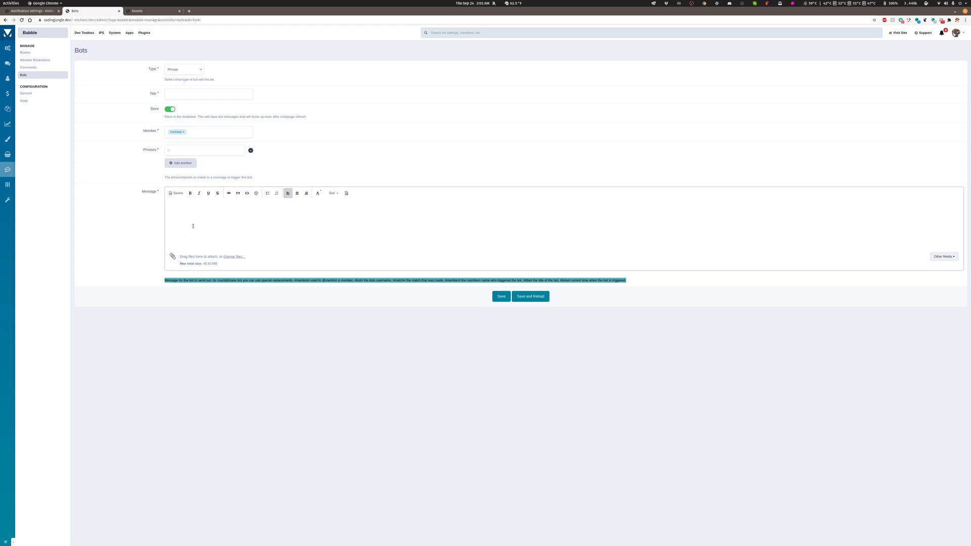
Review the available bot types, set the new bot to Time: Minutes and lower its Delay value.
{"action": "left_click", "coordinate": [190, 71]}
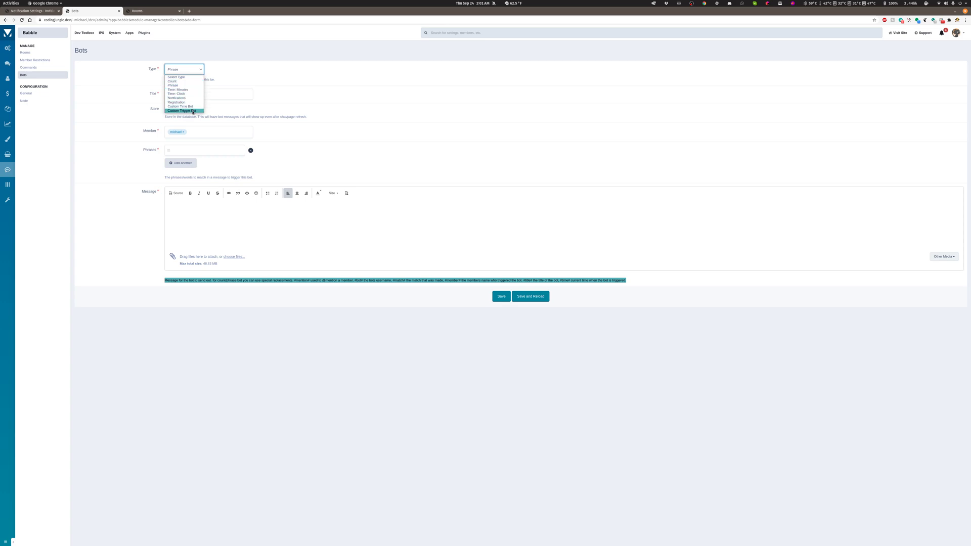
{"action": "left_click", "coordinate": [322, 142]}
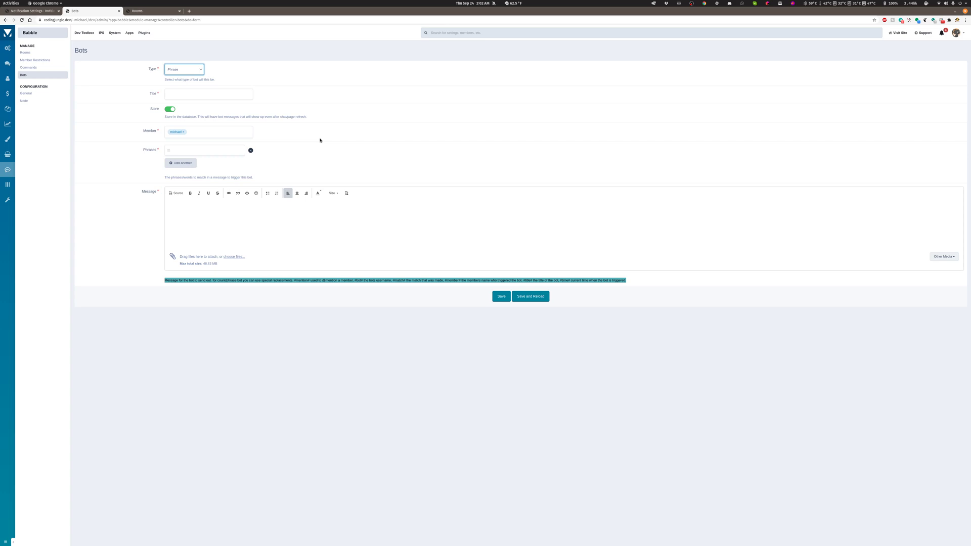
{"action": "left_click", "coordinate": [197, 70]}
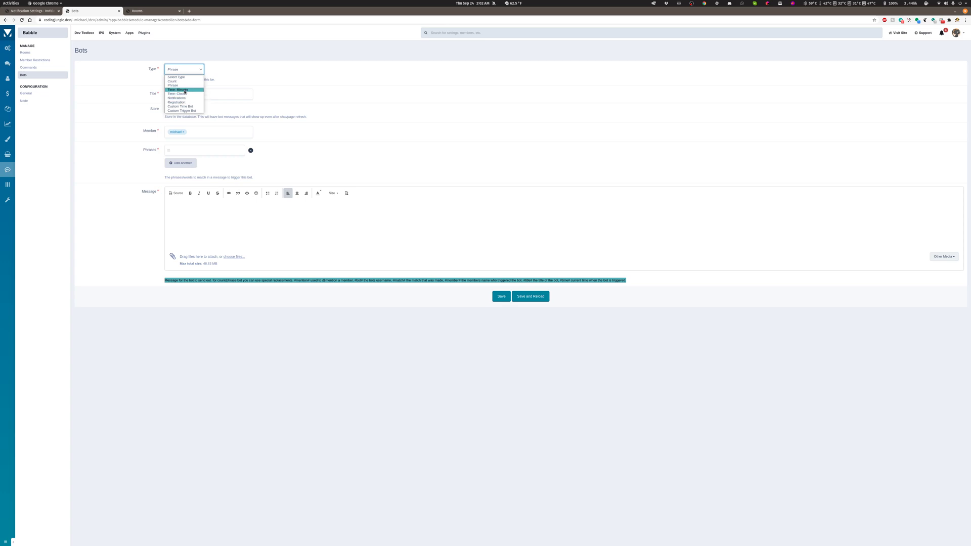
{"action": "left_click", "coordinate": [185, 90]}
{"action": "left_click", "coordinate": [190, 72]}
{"action": "left_click", "coordinate": [268, 95]}
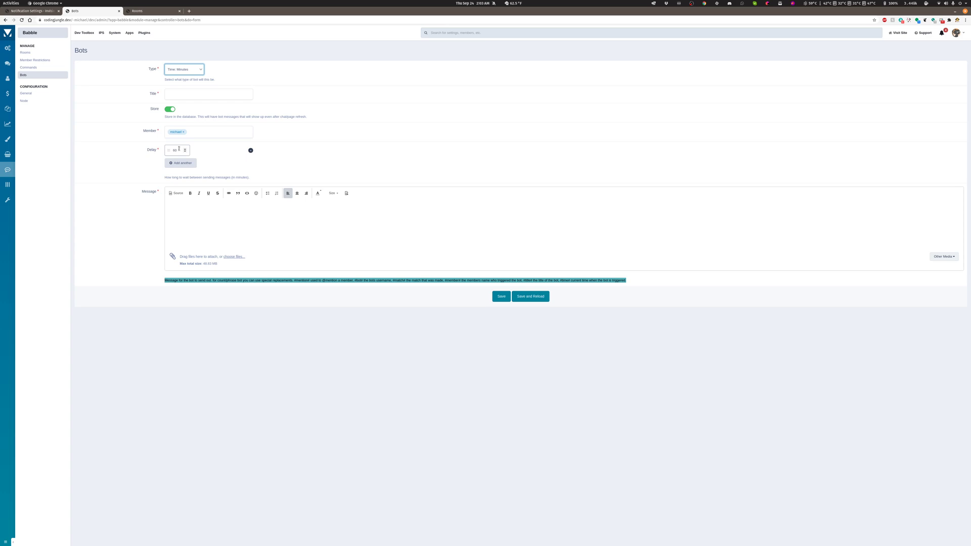
{"action": "left_click", "coordinate": [186, 152]}
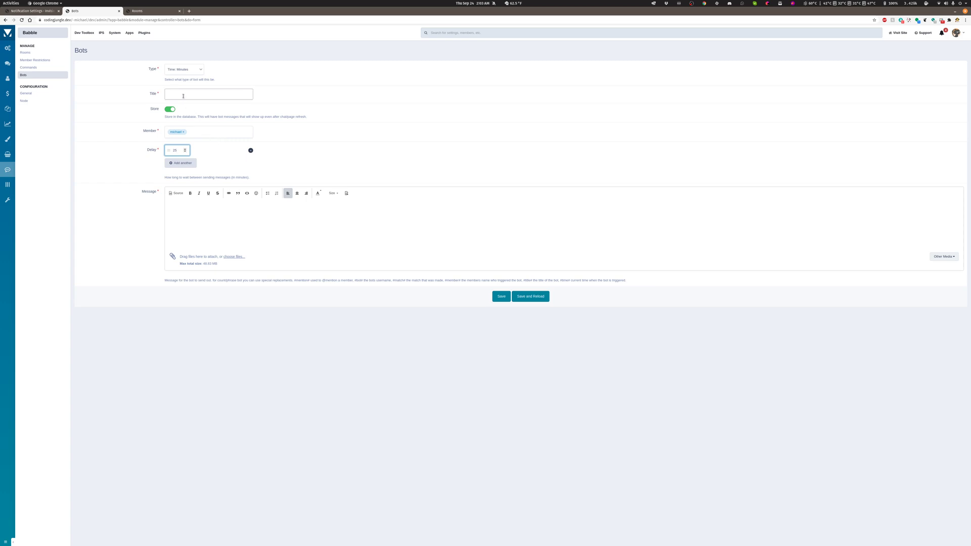
Reload the new bot form and set the bot's type to Time: Clock.
{"action": "left_click", "coordinate": [180, 71]}
{"action": "left_click", "coordinate": [182, 95]}
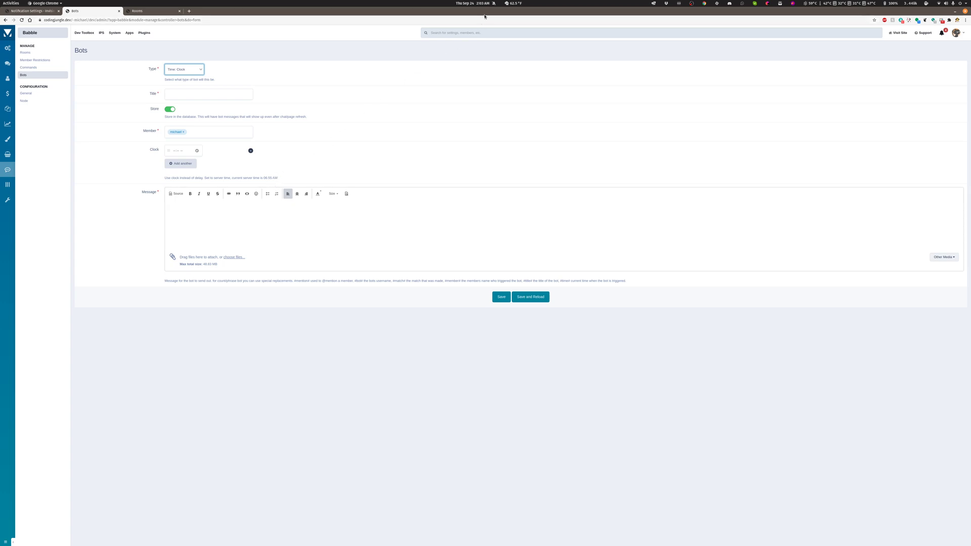
{"action": "left_click", "coordinate": [22, 20]}
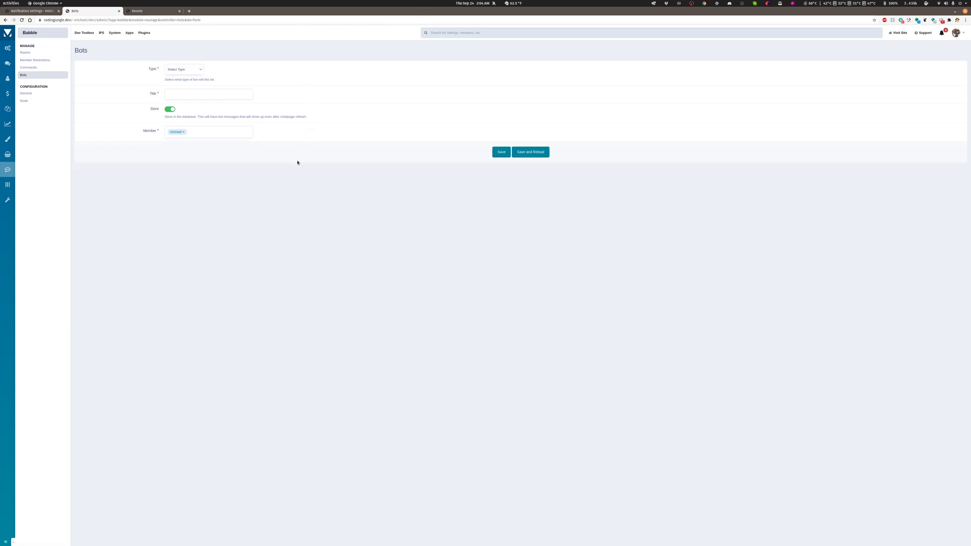
{"action": "left_click", "coordinate": [185, 70]}
{"action": "left_click", "coordinate": [185, 94]}
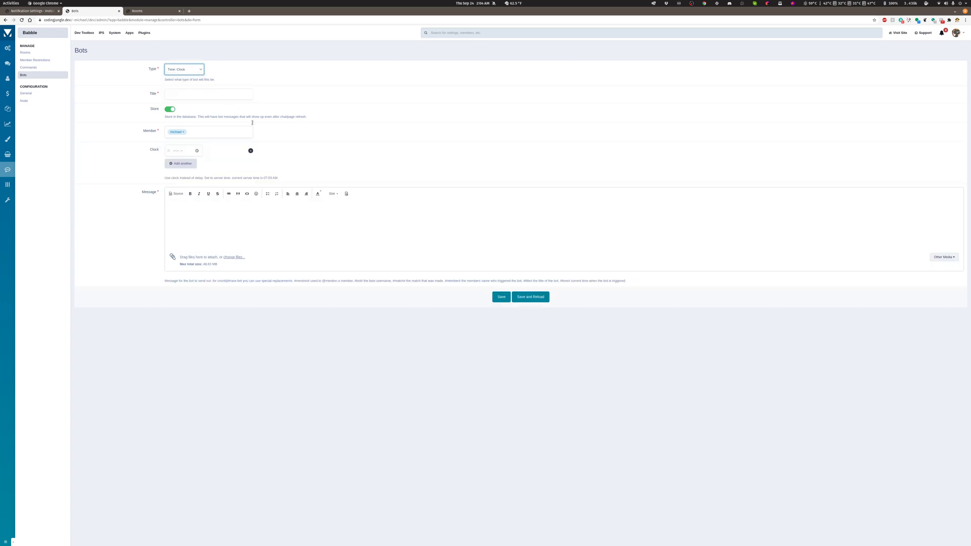
Set the bot's Clock time to 03:05 PM and check it against the current server time note.
{"action": "double_click", "coordinate": [269, 178]}
{"action": "left_click_drag", "start_coordinate": [265, 177], "coordinate": [268, 177]}
{"action": "left_click_drag", "start_coordinate": [264, 178], "coordinate": [274, 176]}
{"action": "left_click", "coordinate": [174, 151]}
{"action": "left_click", "coordinate": [197, 151]}
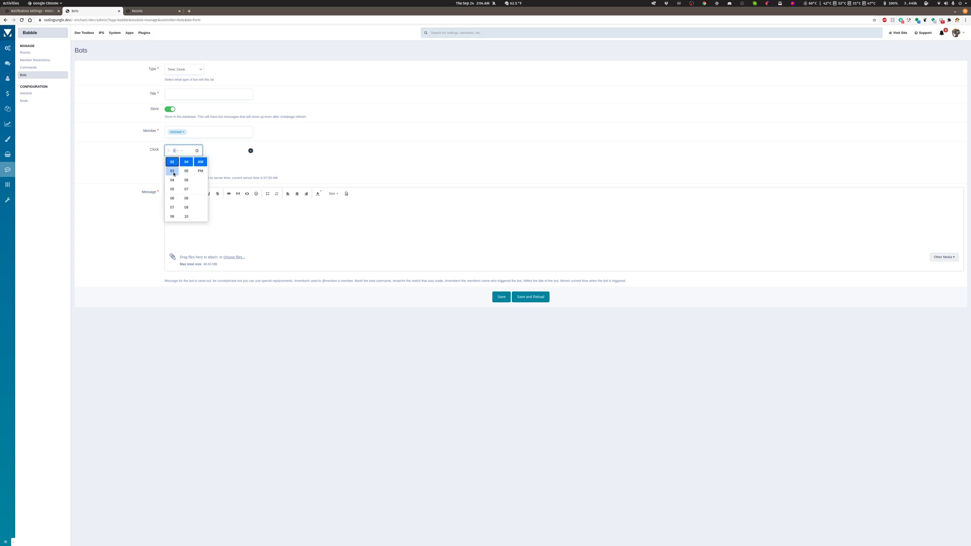
{"action": "left_click", "coordinate": [172, 171]}
{"action": "left_click", "coordinate": [186, 171]}
{"action": "left_click", "coordinate": [200, 171]}
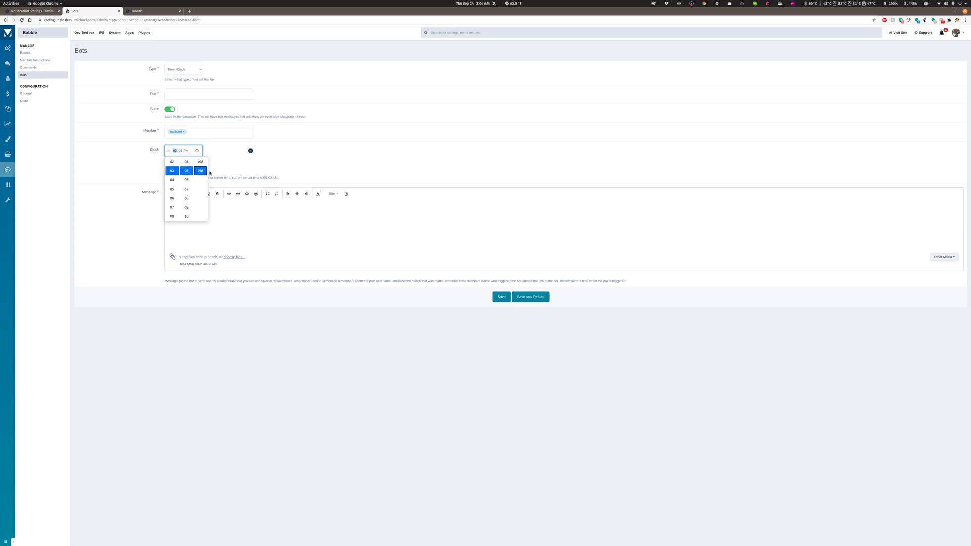
{"action": "left_click", "coordinate": [241, 173]}
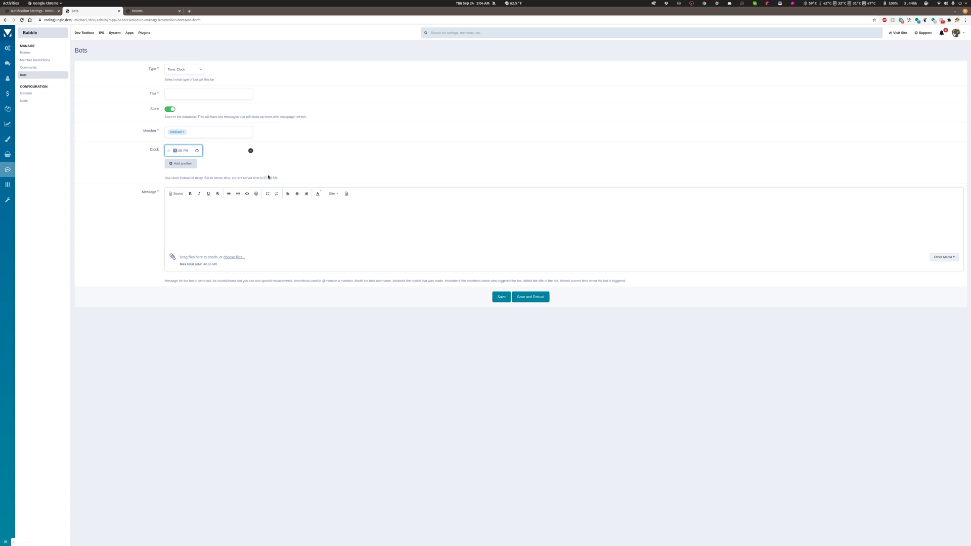
{"action": "left_click_drag", "start_coordinate": [264, 177], "coordinate": [276, 178]}
{"action": "triple_click", "coordinate": [270, 178]}
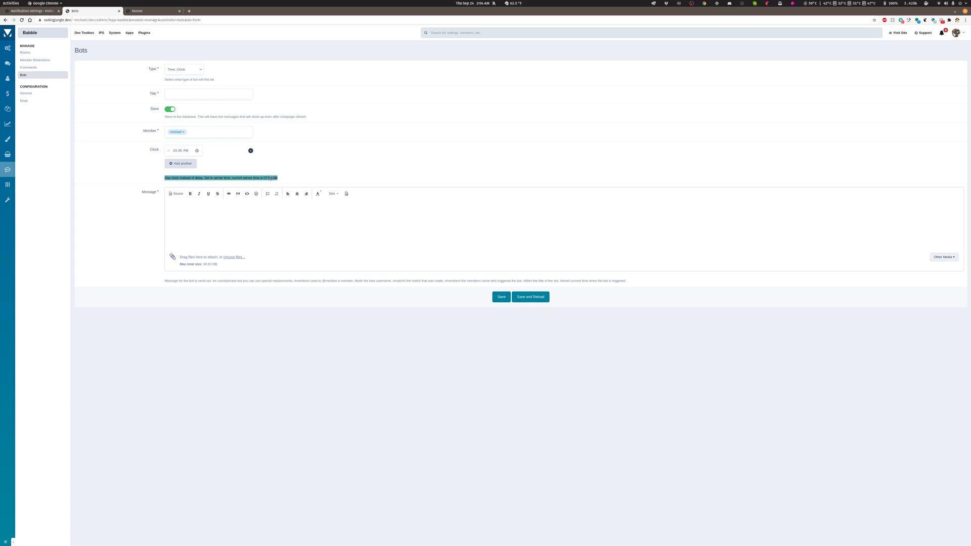
Set the new bot's type to Notifications, look through its Application list and choose Forums.
{"action": "left_click", "coordinate": [266, 178]}
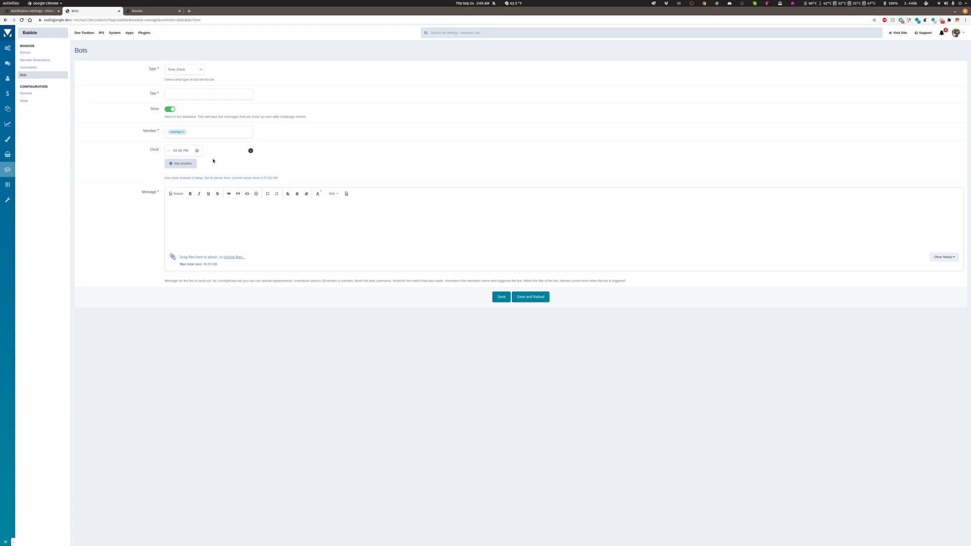
{"action": "left_click", "coordinate": [206, 224]}
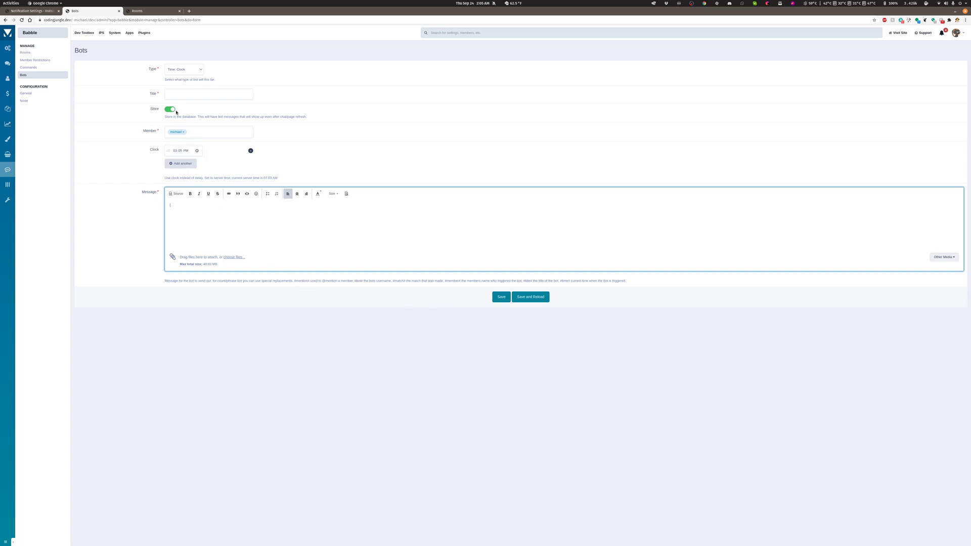
{"action": "left_click", "coordinate": [185, 71]}
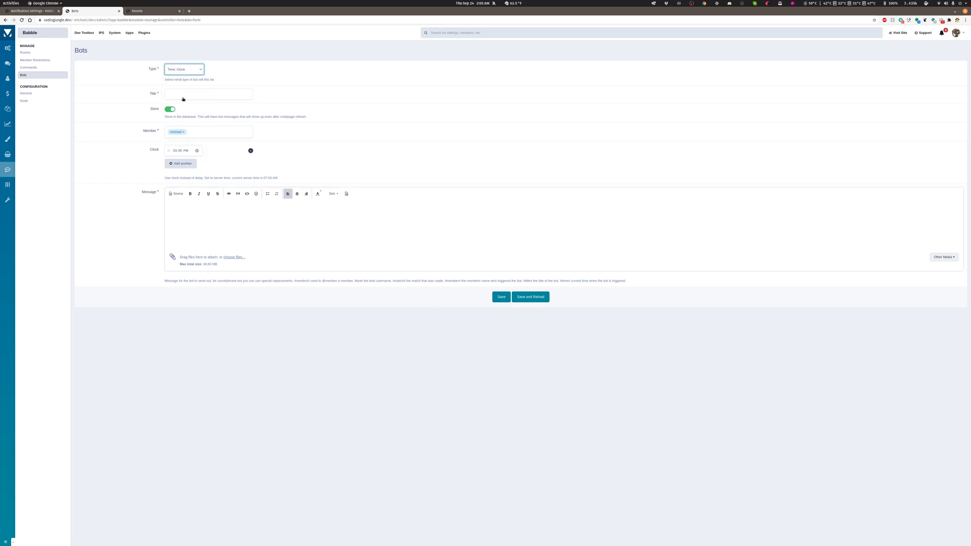
{"action": "left_click", "coordinate": [183, 99]}
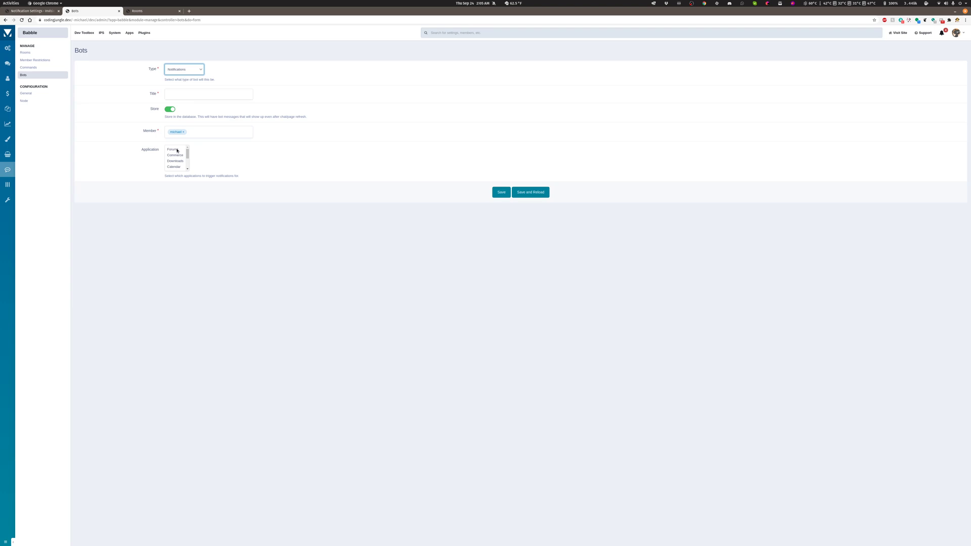
{"action": "scroll", "coordinate": [178, 152], "scroll_direction": "down", "scroll_amount": 3}
{"action": "scroll", "coordinate": [175, 167], "scroll_direction": "up", "scroll_amount": 3}
{"action": "scroll", "coordinate": [177, 162], "scroll_direction": "up", "scroll_amount": 3}
{"action": "left_click", "coordinate": [172, 149]}
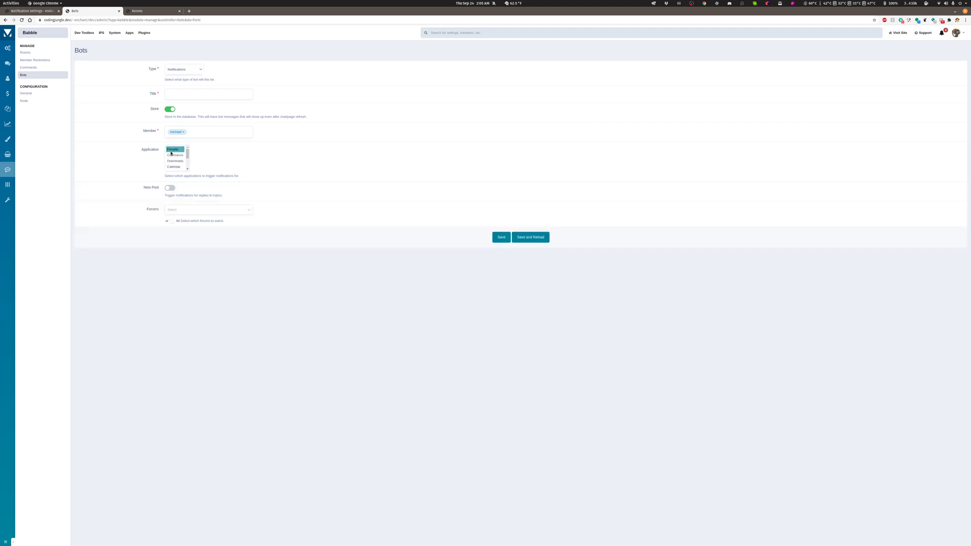
Try the New Post option, compare the settings offered for Forums, Commerce and Downloads, and view the forums available to watch.
{"action": "left_click", "coordinate": [171, 189]}
{"action": "left_click", "coordinate": [174, 156]}
{"action": "left_click", "coordinate": [176, 161]}
{"action": "left_click", "coordinate": [175, 158]}
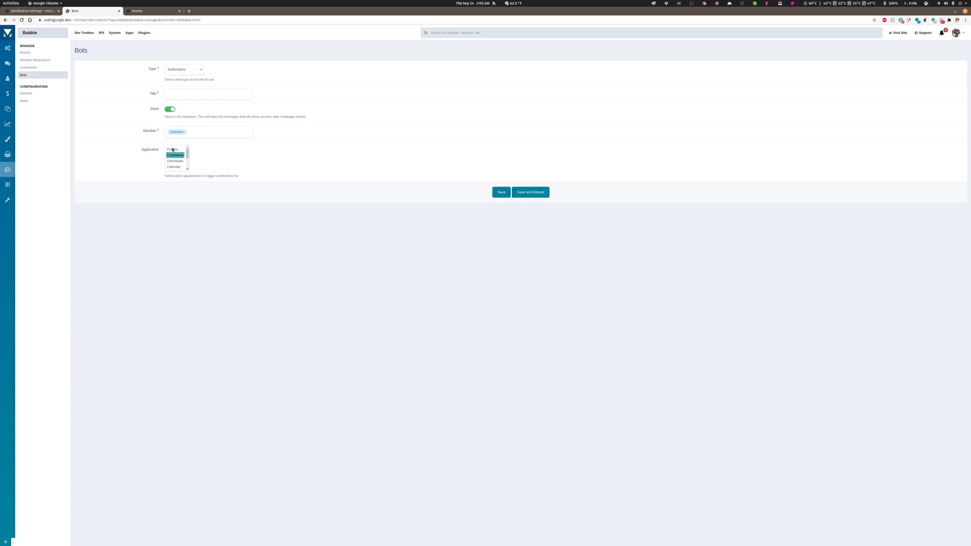
{"action": "left_click", "coordinate": [173, 150]}
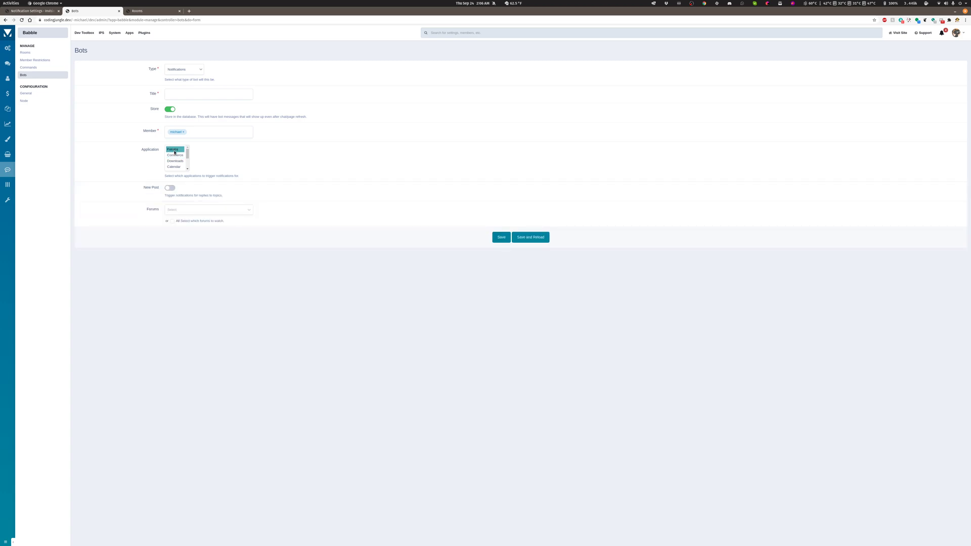
{"action": "left_click", "coordinate": [175, 156]}
{"action": "left_click", "coordinate": [177, 161]}
{"action": "left_click", "coordinate": [175, 155]}
{"action": "left_click", "coordinate": [176, 151]}
{"action": "left_click", "coordinate": [176, 210]}
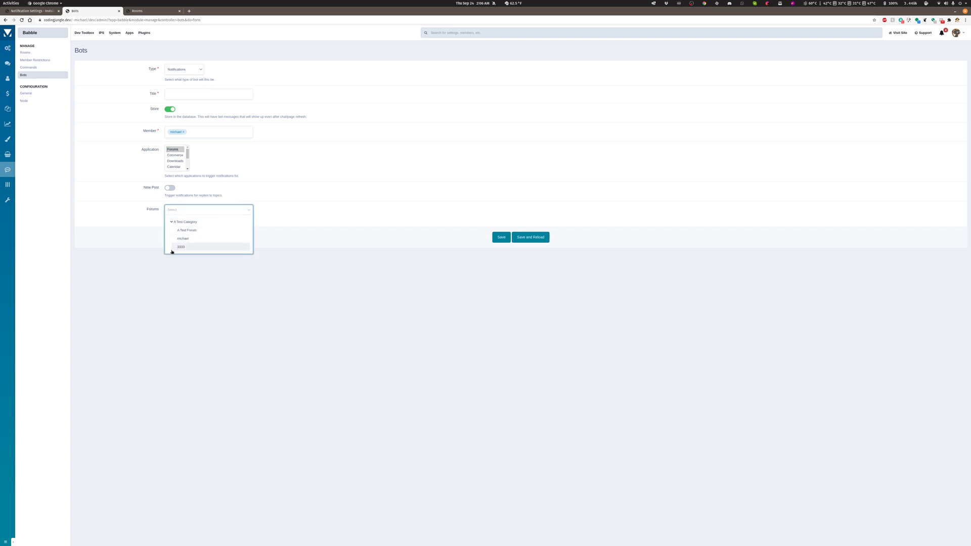
{"action": "left_click", "coordinate": [146, 222]}
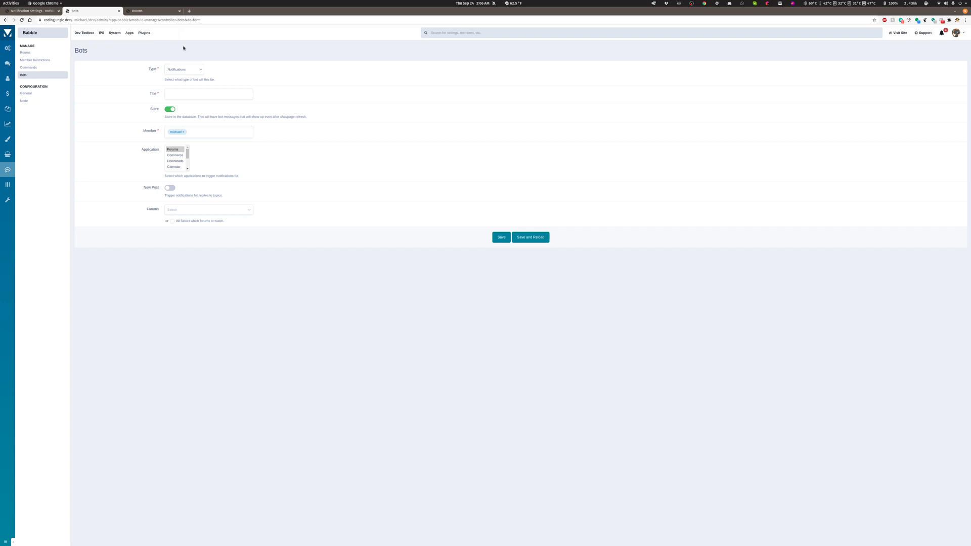
Check the Commerce and Downloads entries in the Application list, and set the bot's type to Registration to view its fields.
{"action": "left_click", "coordinate": [177, 156]}
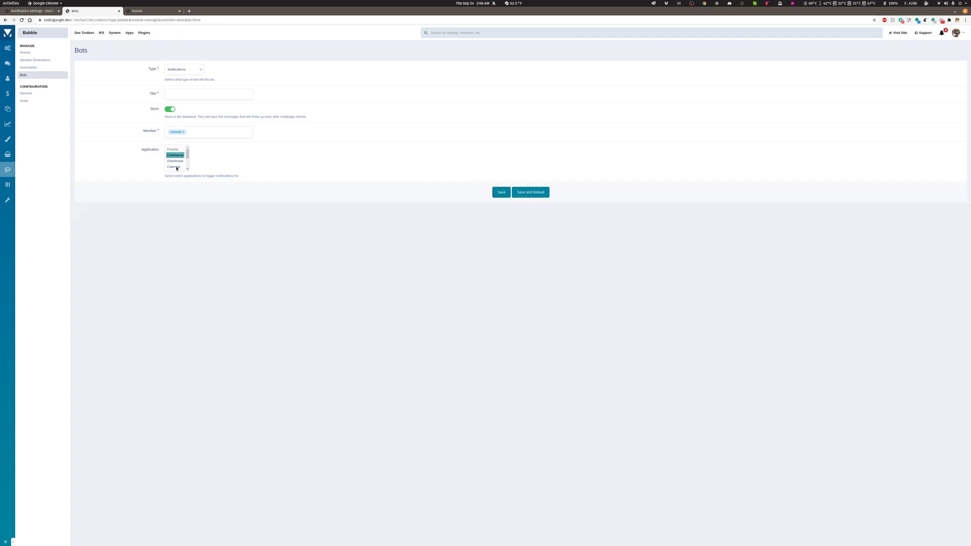
{"action": "scroll", "coordinate": [177, 161], "scroll_direction": "down", "scroll_amount": 2}
{"action": "scroll", "coordinate": [172, 167], "scroll_direction": "up", "scroll_amount": 2}
{"action": "left_click", "coordinate": [175, 161]}
{"action": "left_click", "coordinate": [188, 71]}
{"action": "left_click", "coordinate": [184, 102]}
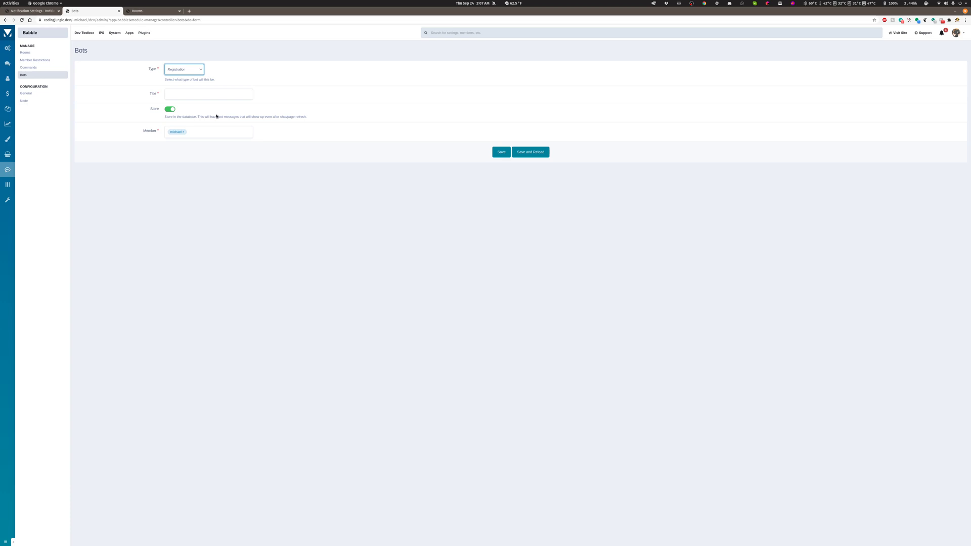
Set the bot's type to Custom Time Bot and begin its Bot Code with <?php.
{"action": "left_click", "coordinate": [194, 70]}
{"action": "left_click", "coordinate": [185, 107]}
{"action": "left_click", "coordinate": [186, 71]}
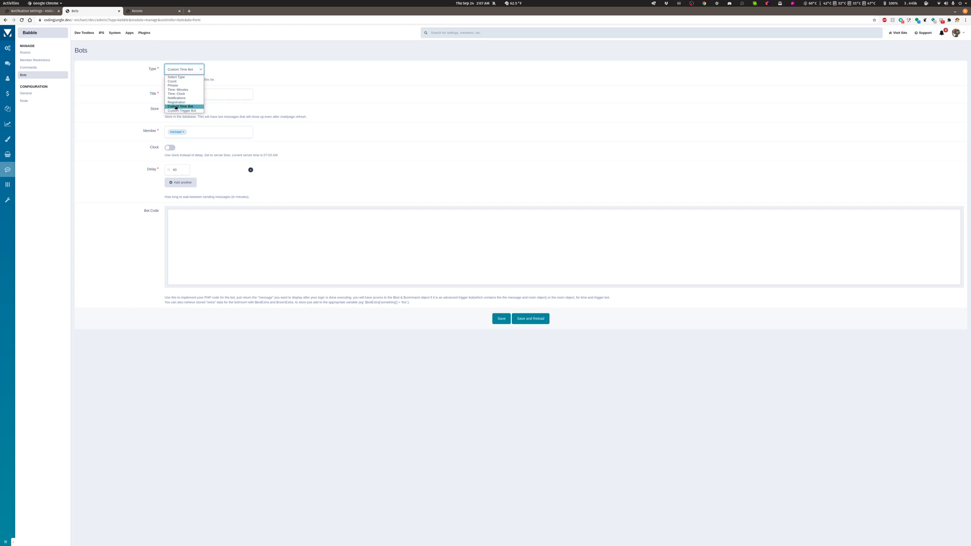
{"action": "left_click", "coordinate": [176, 107]}
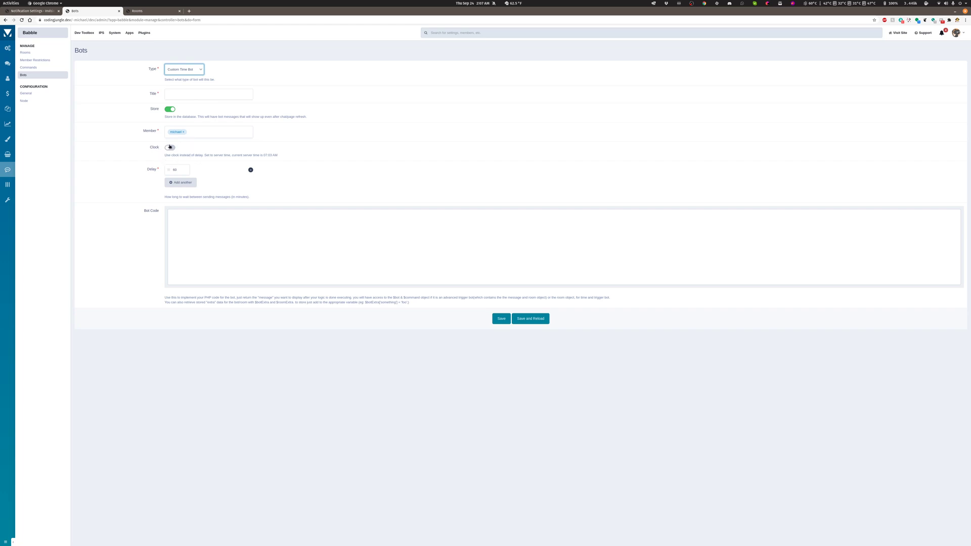
{"action": "left_click", "coordinate": [193, 232]}
Switch the bot's type to Custom Trigger Bot, review the type choices again and examine the Bot Code field.
{"action": "left_click", "coordinate": [182, 71]}
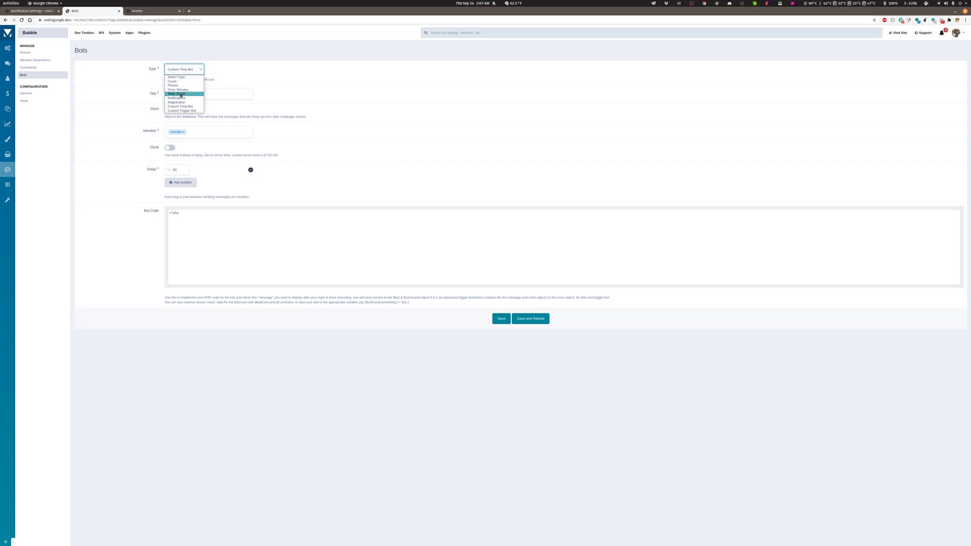
{"action": "left_click", "coordinate": [183, 111]}
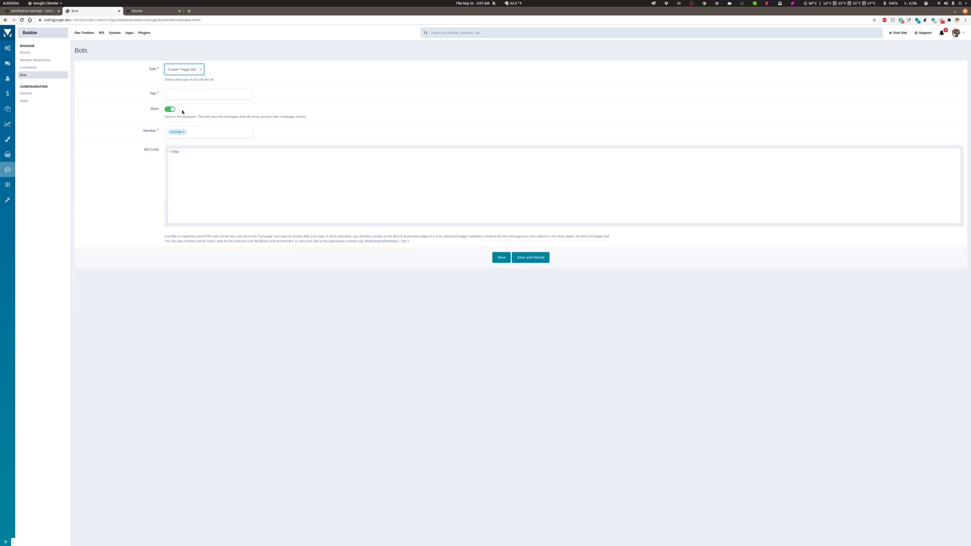
{"action": "left_click", "coordinate": [181, 74]}
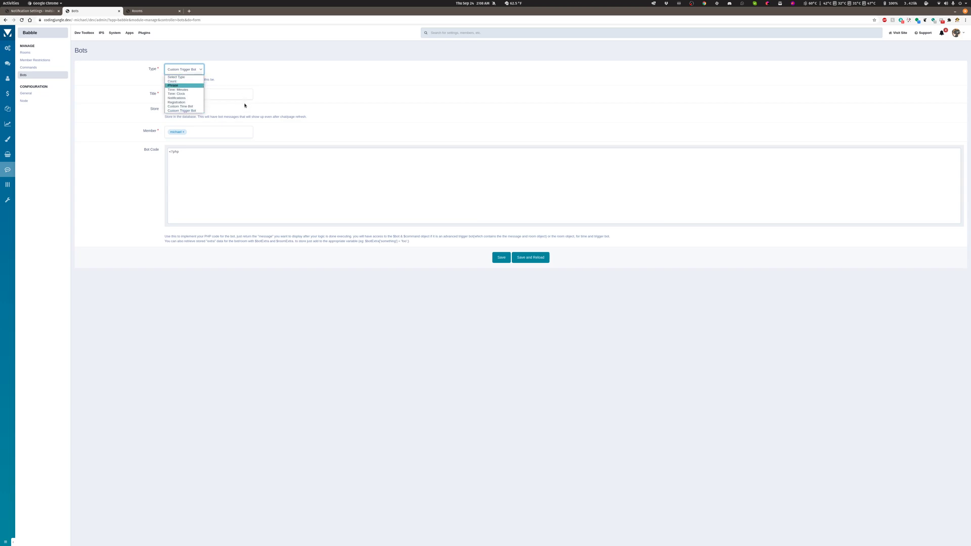
{"action": "left_click", "coordinate": [189, 182]}
{"action": "left_click", "coordinate": [181, 160]}
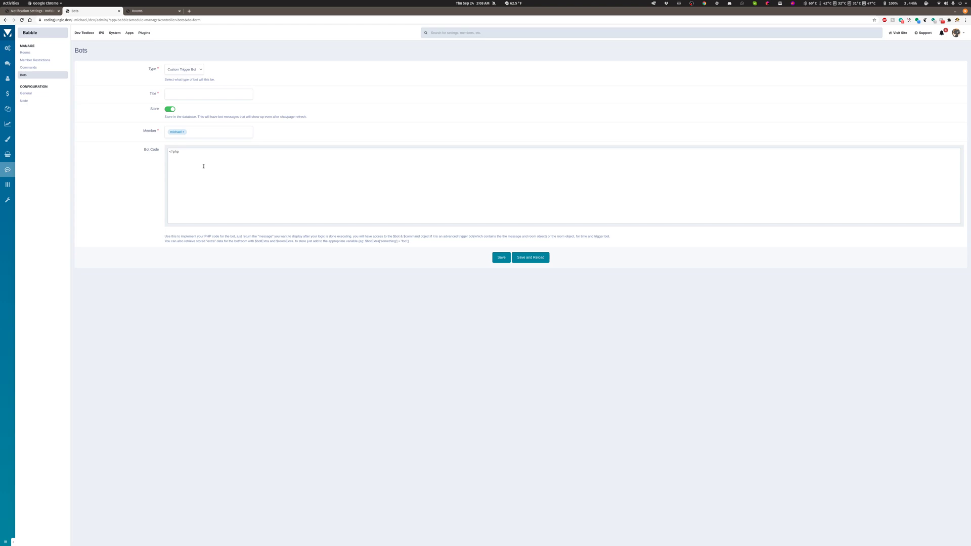
{"action": "left_click", "coordinate": [171, 204]}
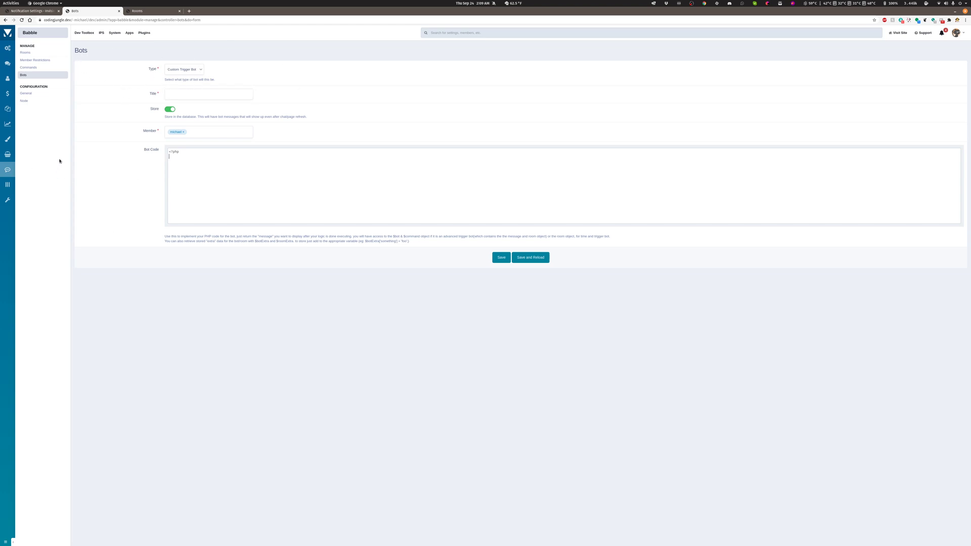
Leave the unsaved trigger bot form and start a new bot of type Count titled test3.
{"action": "left_click", "coordinate": [36, 75]}
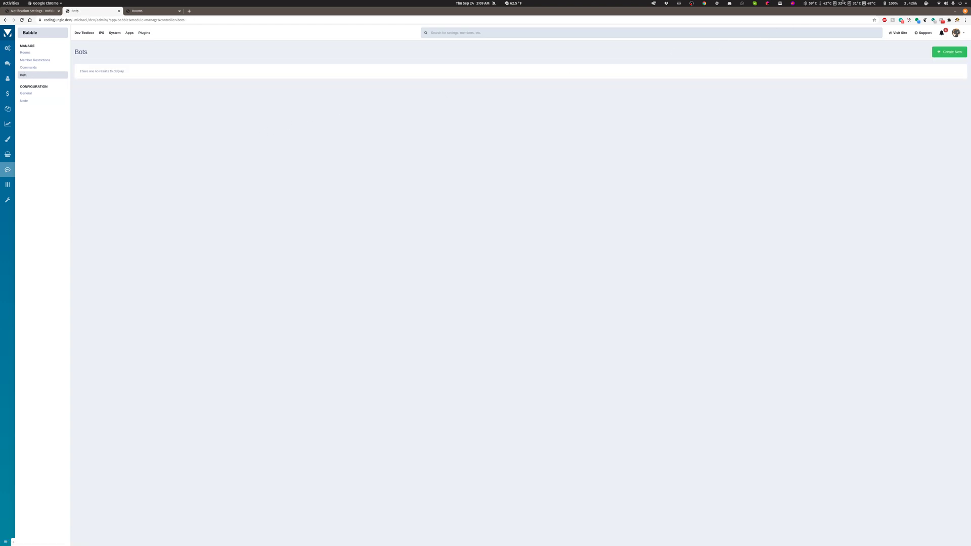
{"action": "left_click", "coordinate": [8, 93]}
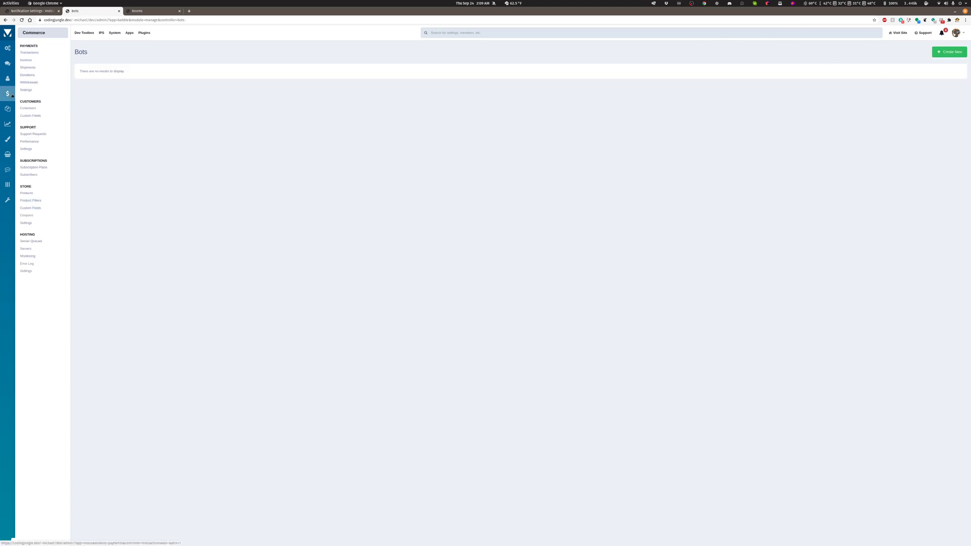
{"action": "left_click", "coordinate": [943, 54]}
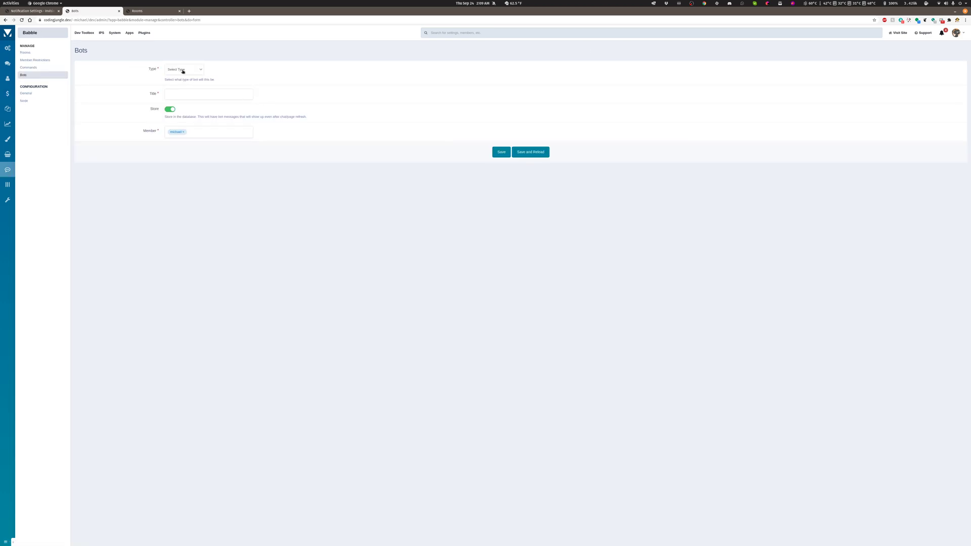
{"action": "left_click", "coordinate": [183, 72]}
{"action": "left_click", "coordinate": [184, 89]}
{"action": "left_click", "coordinate": [184, 95]}
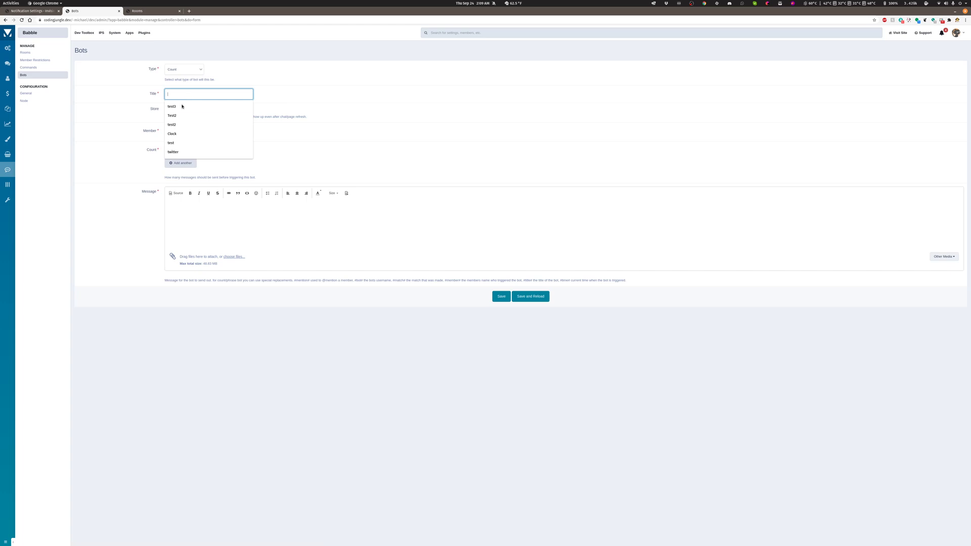
{"action": "left_click", "coordinate": [183, 107]}
Copy the Count bot's title into its Message and save the bot along with its group permissions.
{"action": "left_click", "coordinate": [180, 219]}
{"action": "right_click", "coordinate": [182, 220]}
{"action": "left_click", "coordinate": [171, 93]}
{"action": "double_click", "coordinate": [171, 93]}
{"action": "key", "text": "ctrl+c"}
{"action": "right_click", "coordinate": [170, 93]}
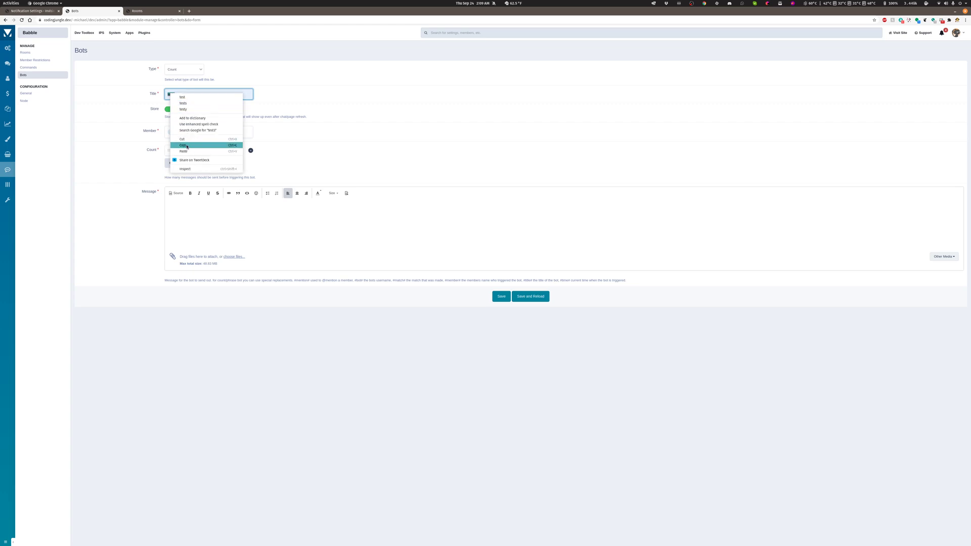
{"action": "left_click", "coordinate": [188, 236]}
{"action": "left_click", "coordinate": [189, 233]}
{"action": "right_click", "coordinate": [190, 234]}
{"action": "left_click", "coordinate": [203, 264]}
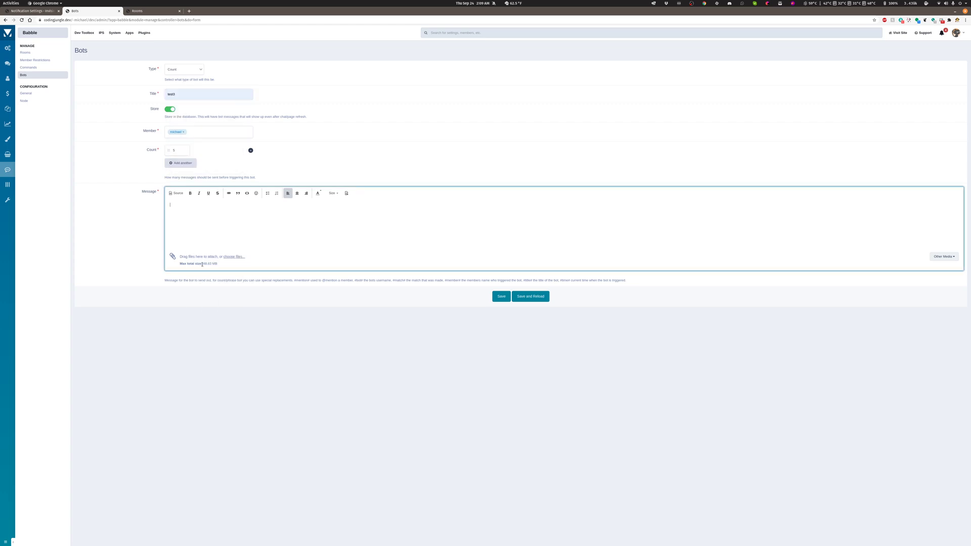
{"action": "left_click", "coordinate": [497, 300]}
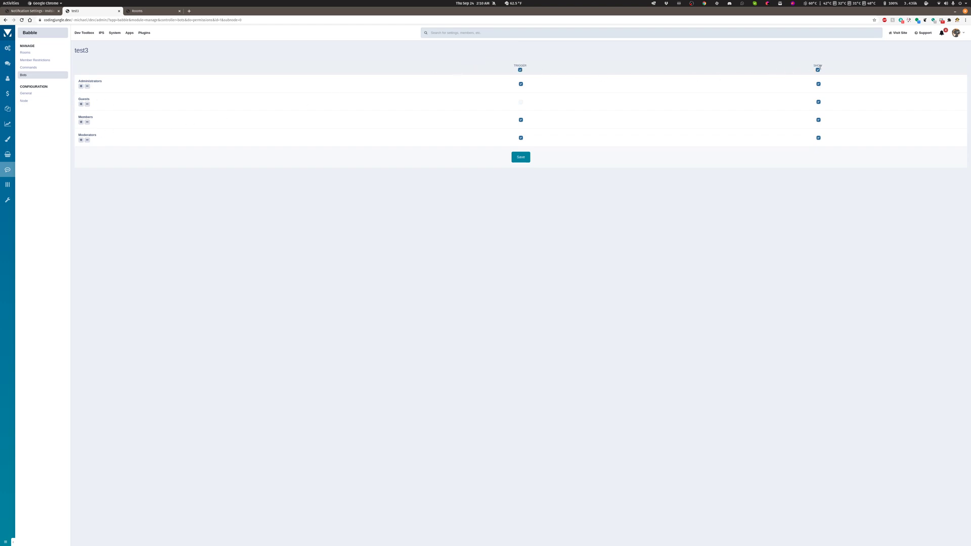
{"action": "left_click", "coordinate": [521, 157]}
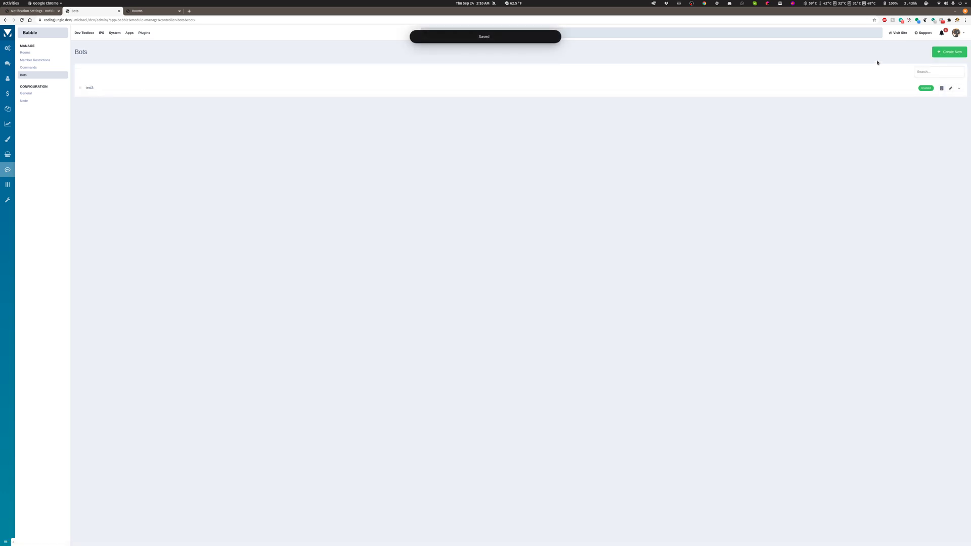
Start a Notifications bot for the Forums application with New Post enabled and all forums watched.
{"action": "left_click", "coordinate": [951, 52]}
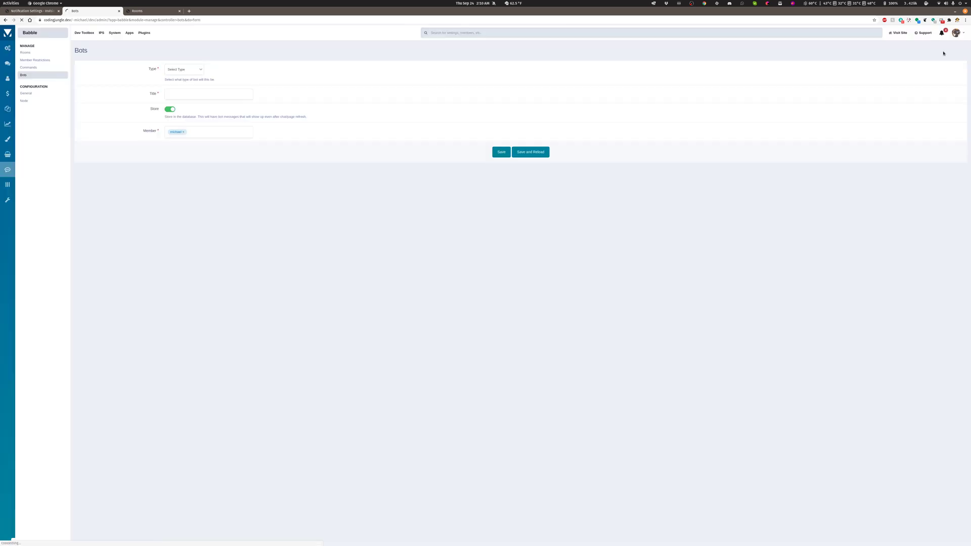
{"action": "left_click", "coordinate": [182, 71]}
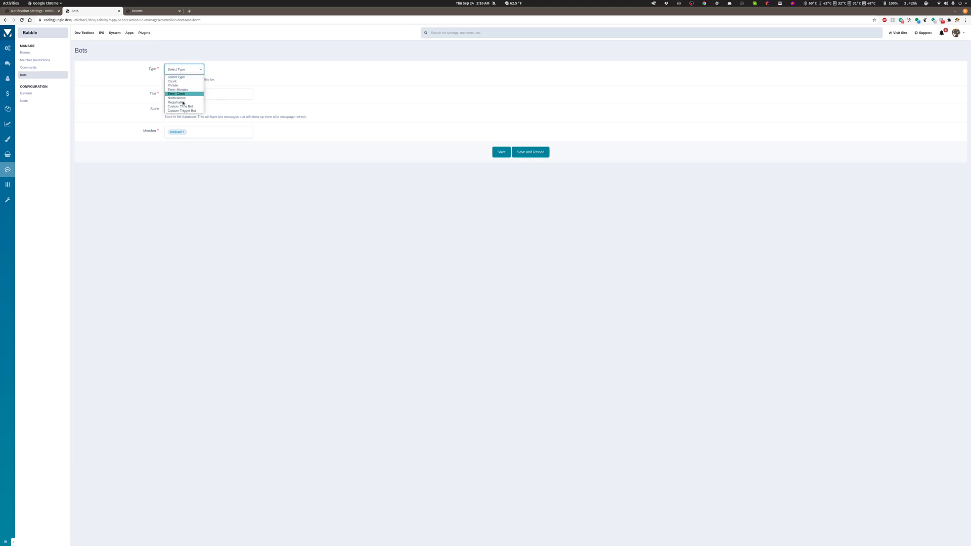
{"action": "left_click", "coordinate": [183, 99]}
{"action": "left_click", "coordinate": [173, 149]}
{"action": "left_click", "coordinate": [170, 188]}
{"action": "left_click", "coordinate": [176, 213]}
{"action": "left_click", "coordinate": [160, 228]}
{"action": "left_click", "coordinate": [173, 222]}
Title the notification bot Test2, save it, and check the additional actions offered for it in the bots list.
{"action": "left_click", "coordinate": [501, 237]}
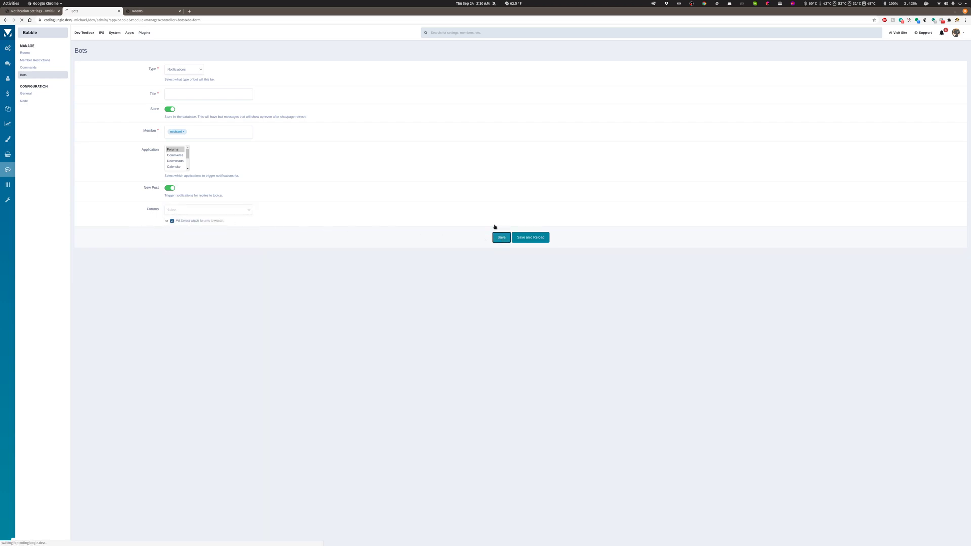
{"action": "left_click", "coordinate": [188, 92]}
{"action": "left_click", "coordinate": [180, 115]}
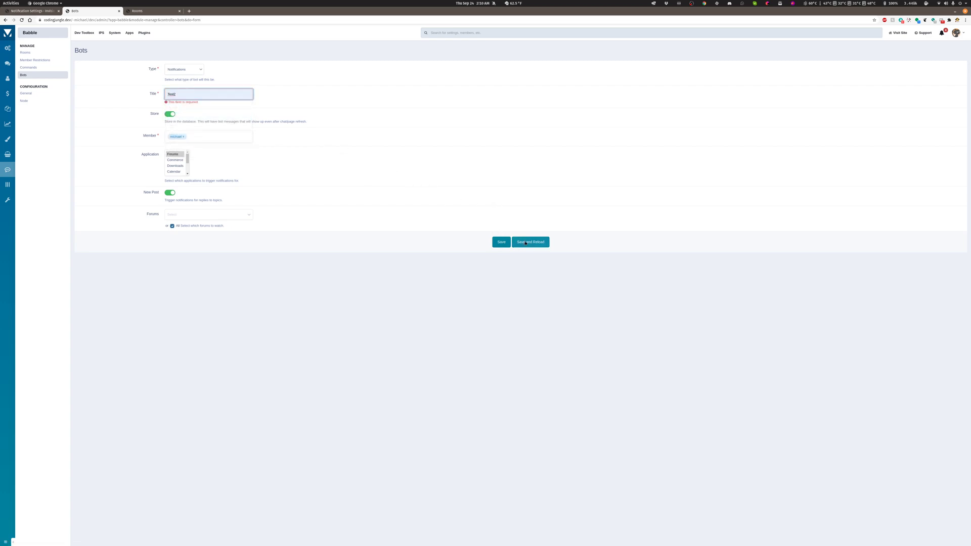
{"action": "left_click", "coordinate": [501, 242]}
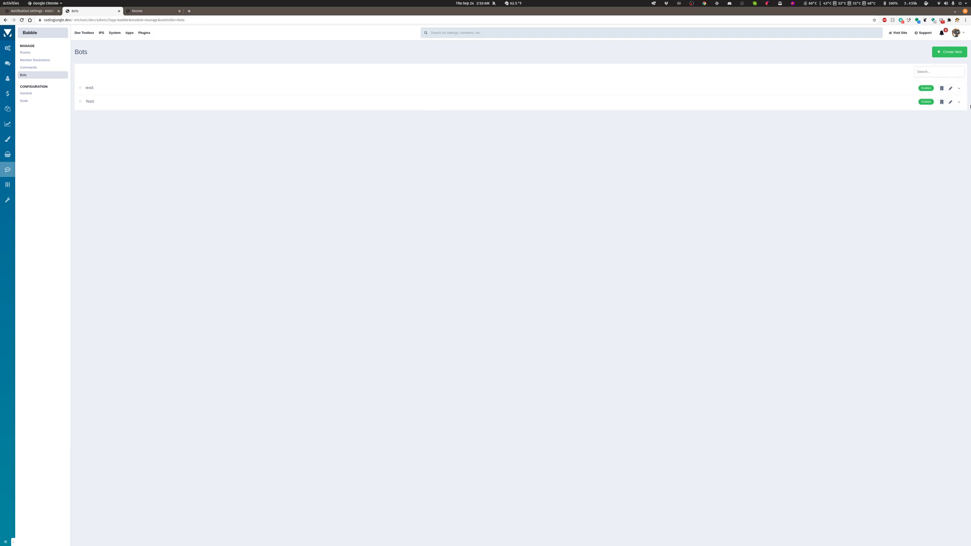
{"action": "left_click", "coordinate": [959, 101]}
{"action": "left_click", "coordinate": [802, 122]}
Open Babble's General settings, and on the community site confirm staying logged in to the idle chat.
{"action": "left_click", "coordinate": [26, 93]}
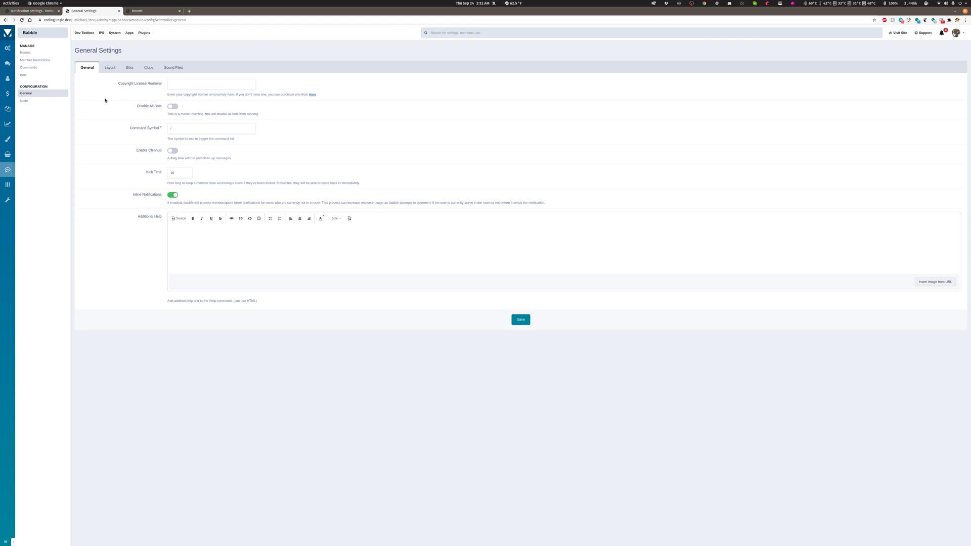
{"action": "left_click", "coordinate": [22, 11]}
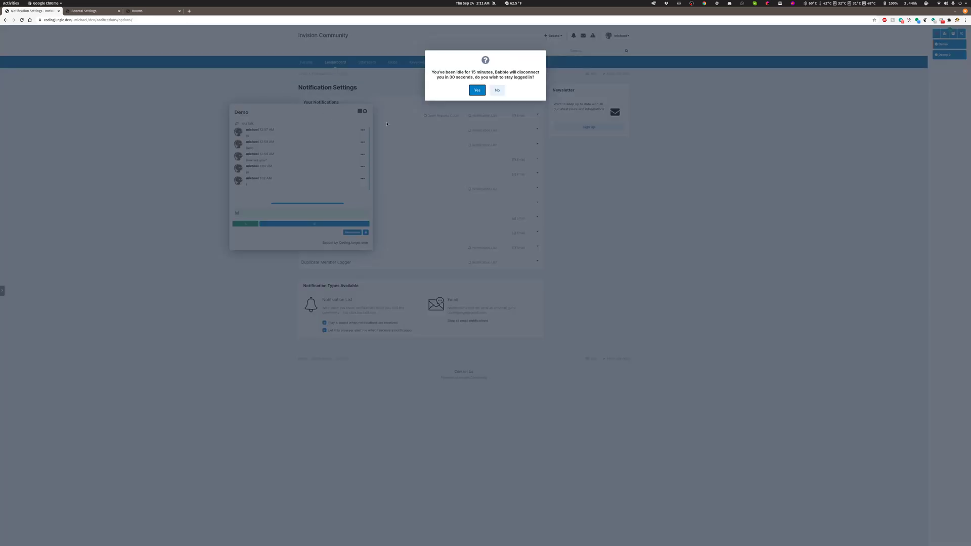
{"action": "left_click", "coordinate": [477, 90]}
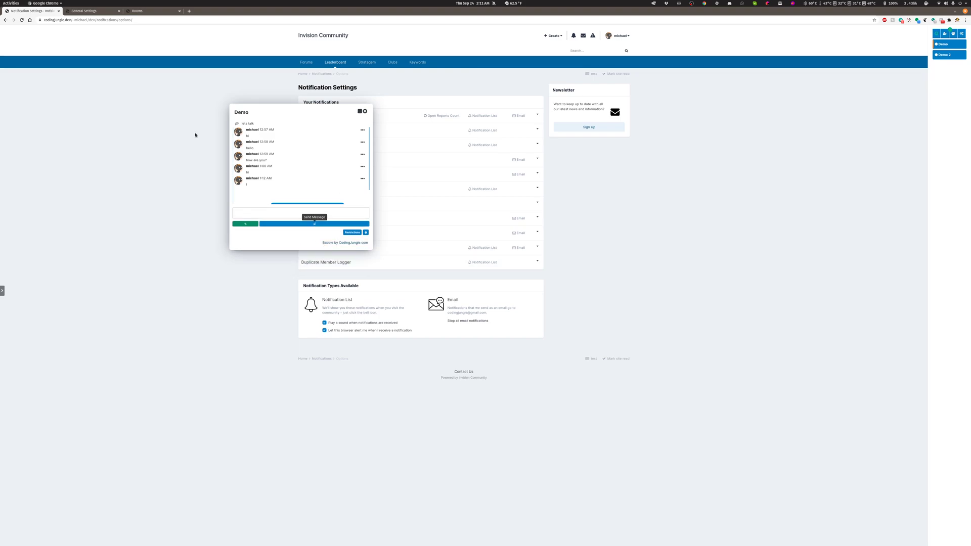
Check the Command Symbol setting and use / in the Demo chat to insert the restrictions command.
{"action": "left_click", "coordinate": [84, 12]}
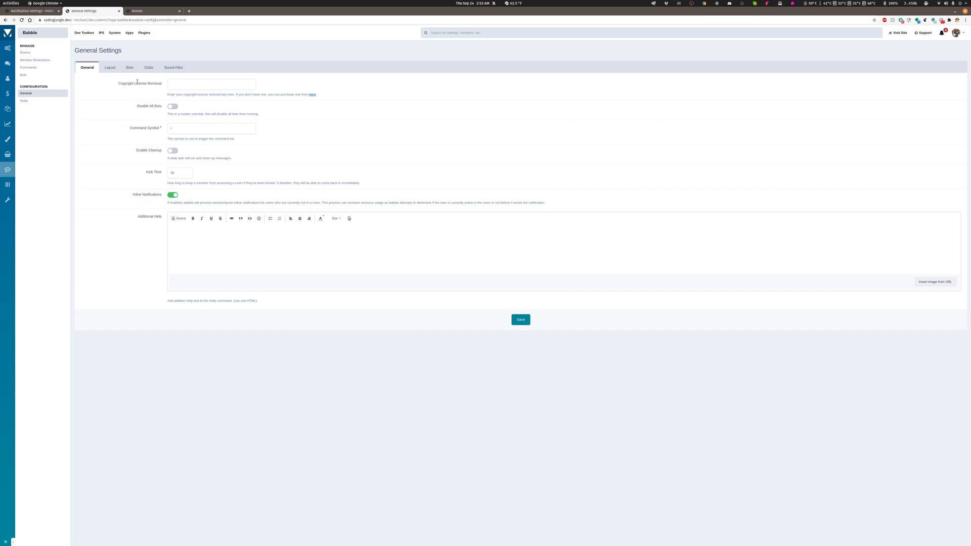
{"action": "left_click", "coordinate": [190, 127]}
{"action": "left_click", "coordinate": [34, 12]}
{"action": "left_click", "coordinate": [257, 210]}
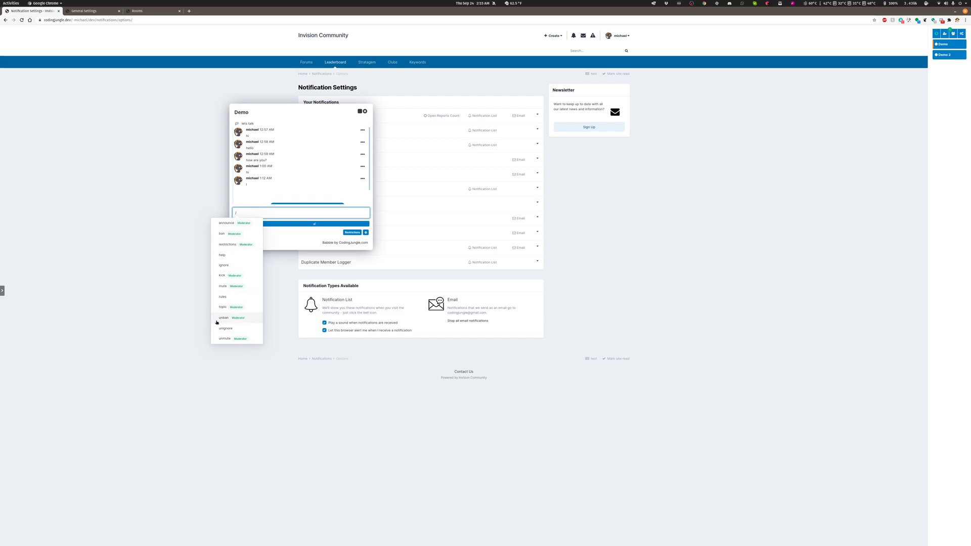
{"action": "left_click", "coordinate": [230, 246]}
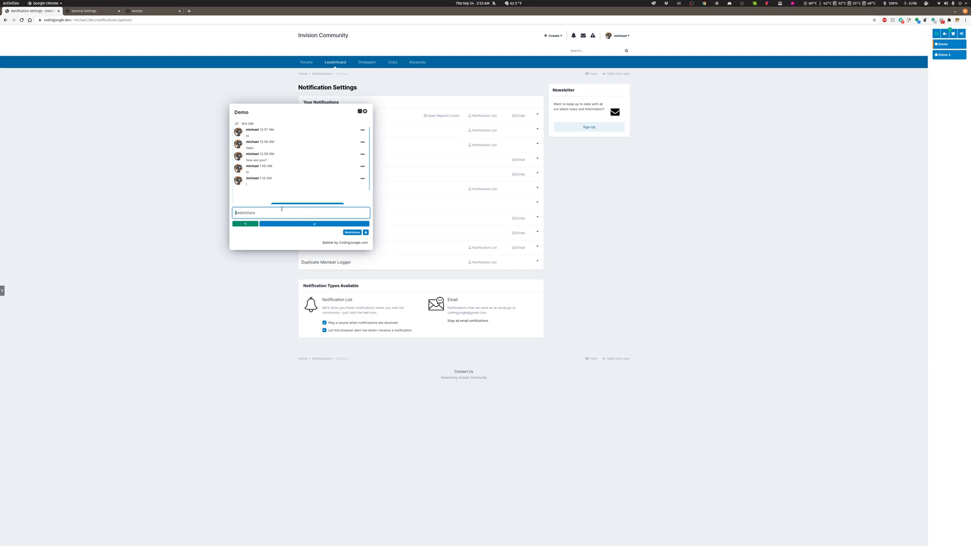
Try the Enable Cleanup option in the General settings together with its Cleanup Days field.
{"action": "left_click", "coordinate": [80, 11]}
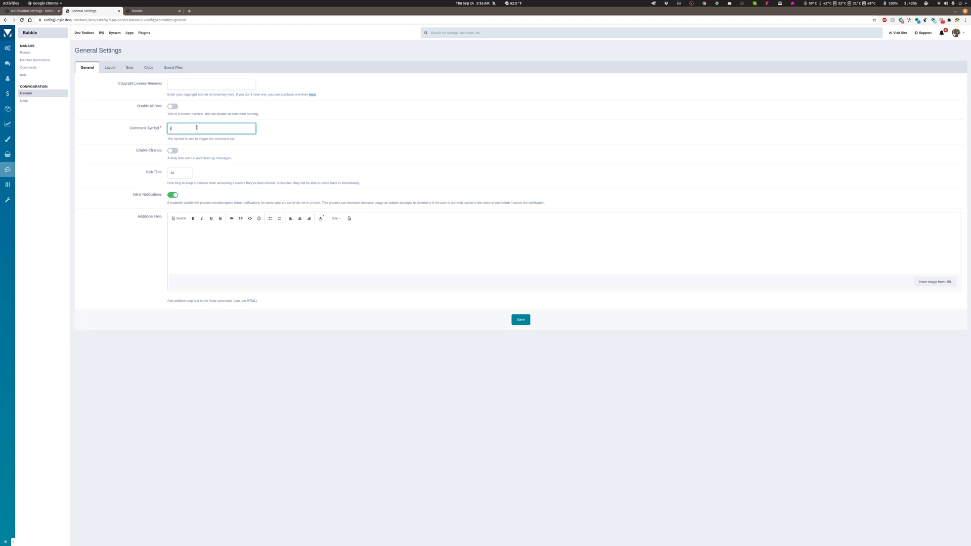
{"action": "left_click", "coordinate": [175, 151]}
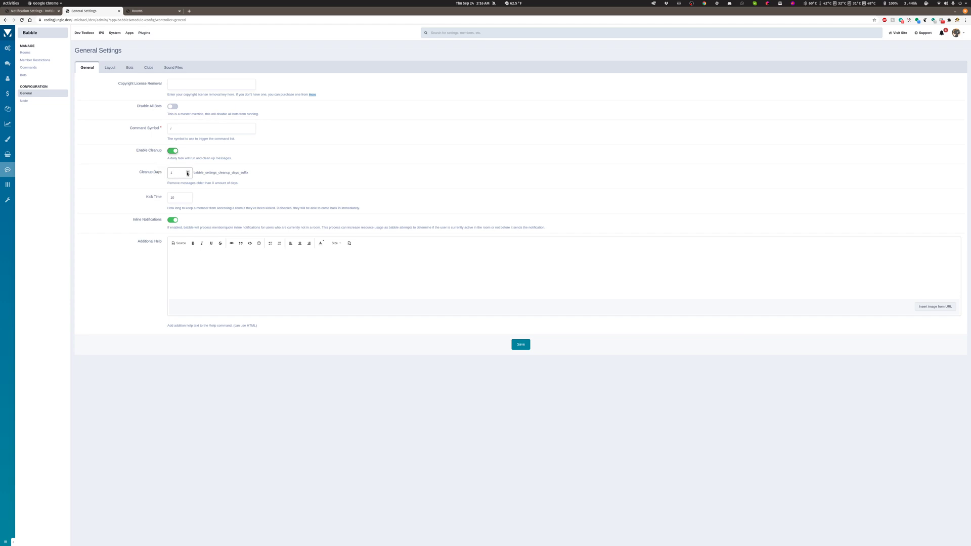
{"action": "left_click", "coordinate": [188, 173]}
{"action": "left_click", "coordinate": [171, 151]}
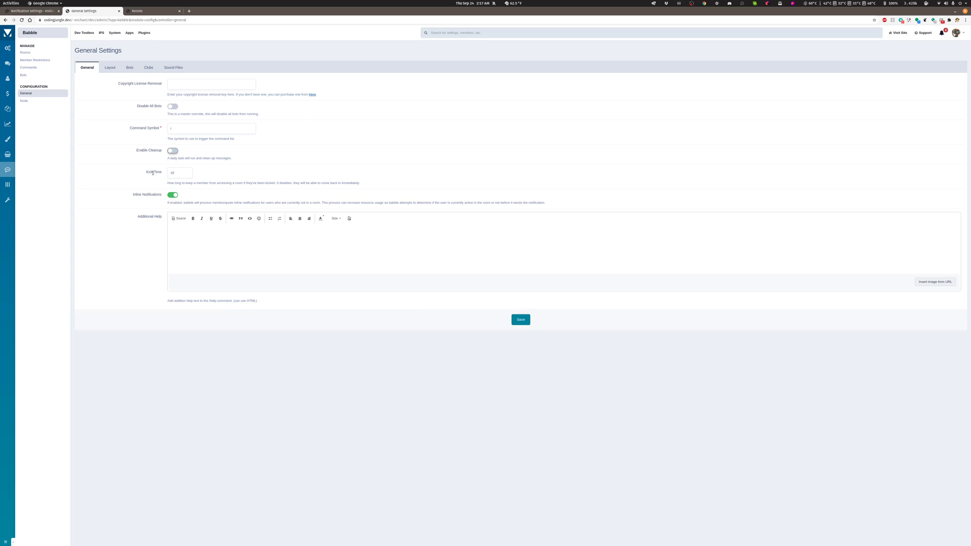
Look at the Demo chat on the community site and examine the Additional Help editor in the General settings.
{"action": "left_click", "coordinate": [29, 12]}
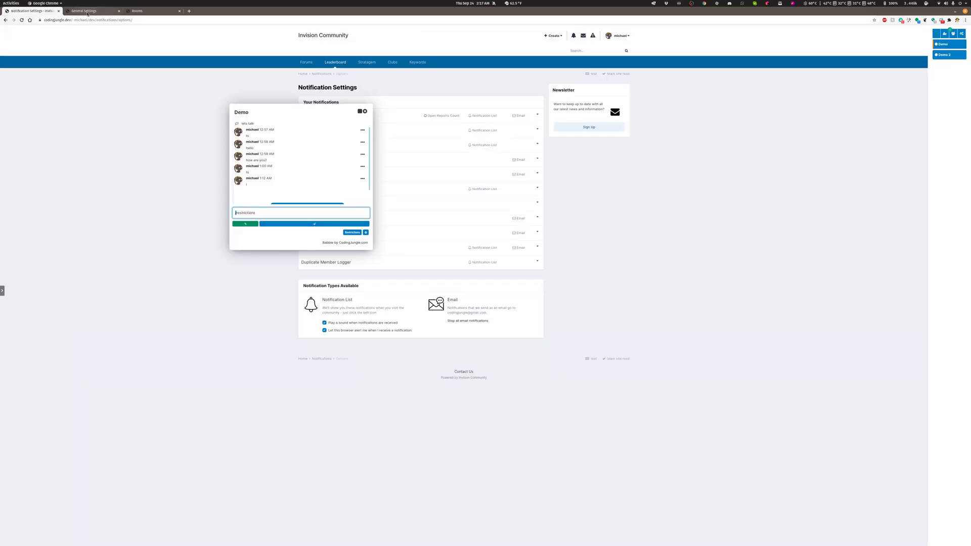
{"action": "left_click", "coordinate": [88, 14]}
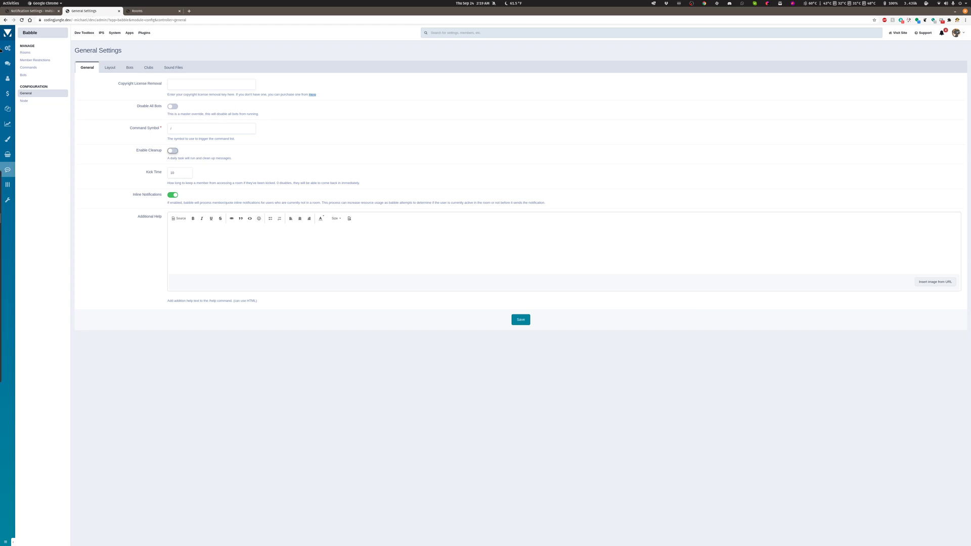
{"action": "left_click", "coordinate": [8, 108]}
{"action": "left_click", "coordinate": [191, 227]}
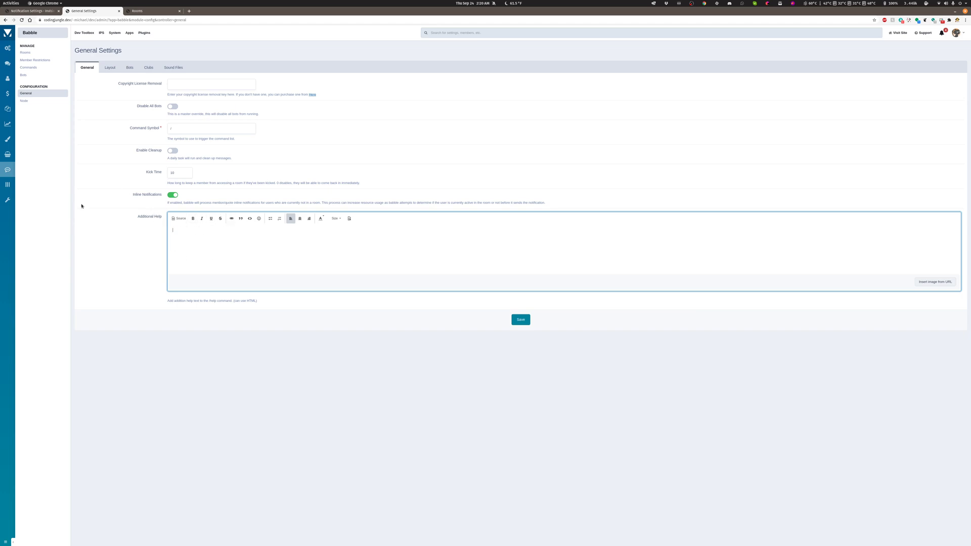
Turn off Enable Chat Bar in the Layout settings, save, and check the reloaded community site's Forums page.
{"action": "left_click", "coordinate": [110, 68]}
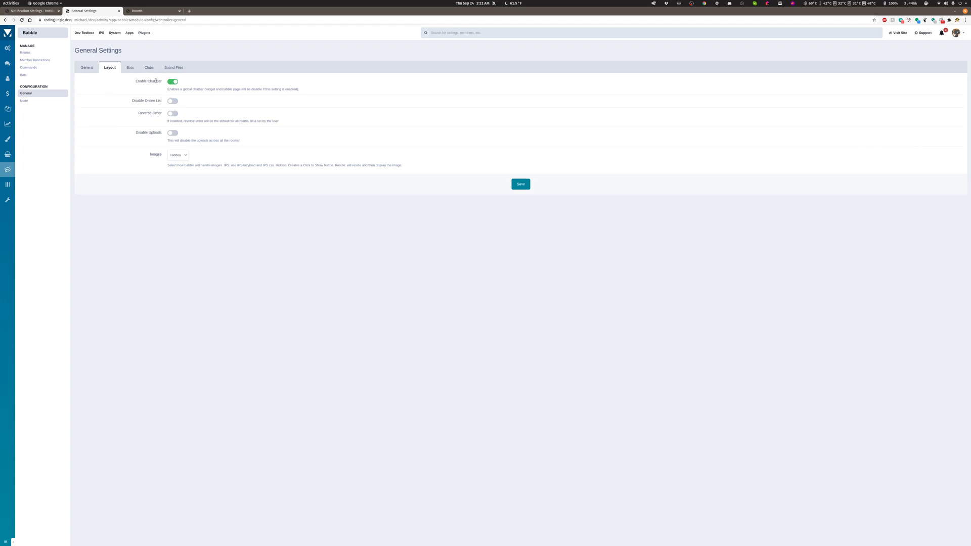
{"action": "left_click", "coordinate": [33, 10]}
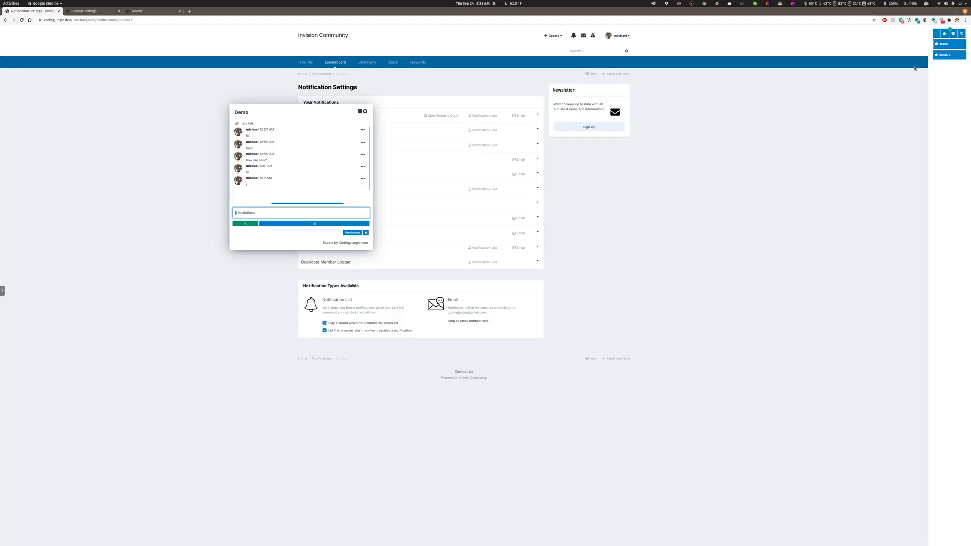
{"action": "left_click", "coordinate": [90, 11]}
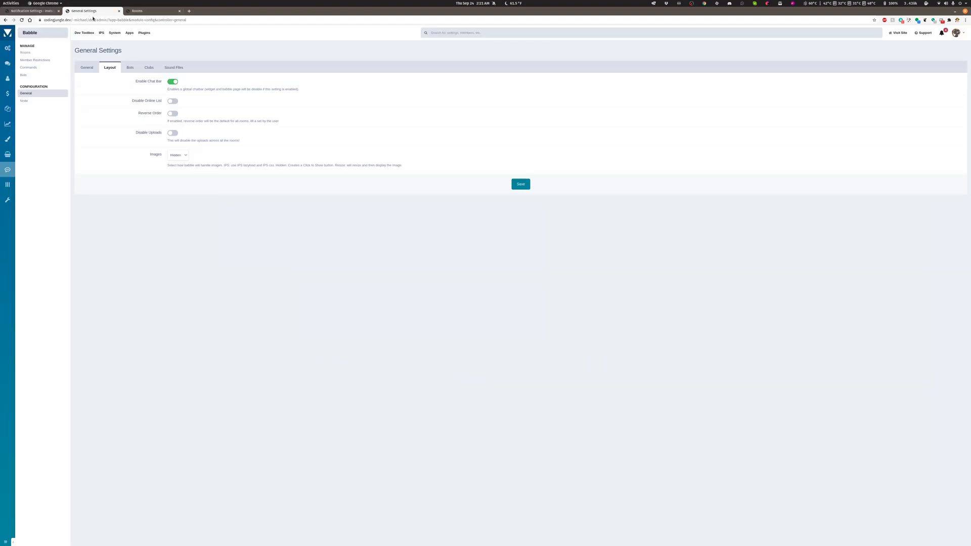
{"action": "left_click", "coordinate": [172, 81]}
{"action": "left_click", "coordinate": [522, 184]}
{"action": "left_click", "coordinate": [30, 11]}
{"action": "left_click", "coordinate": [21, 19]}
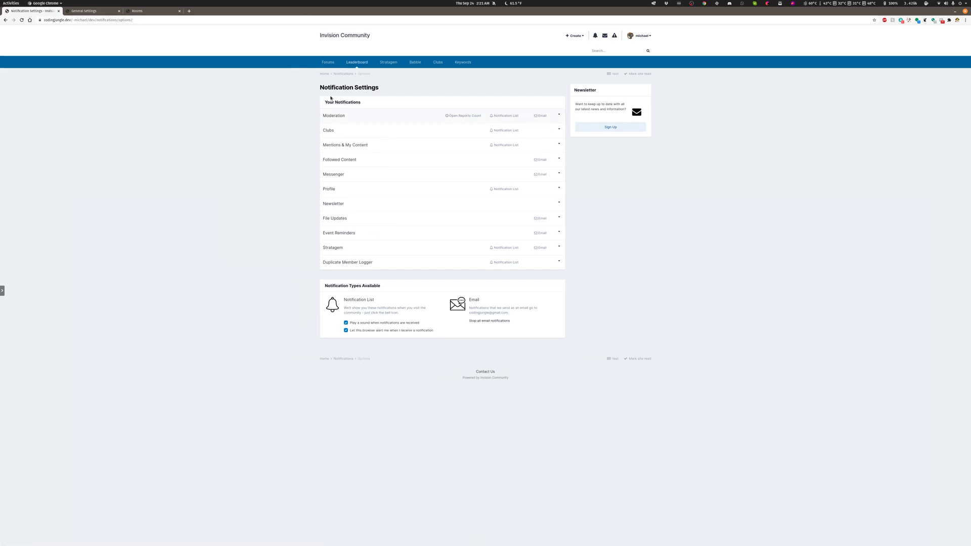
{"action": "left_click", "coordinate": [324, 62]}
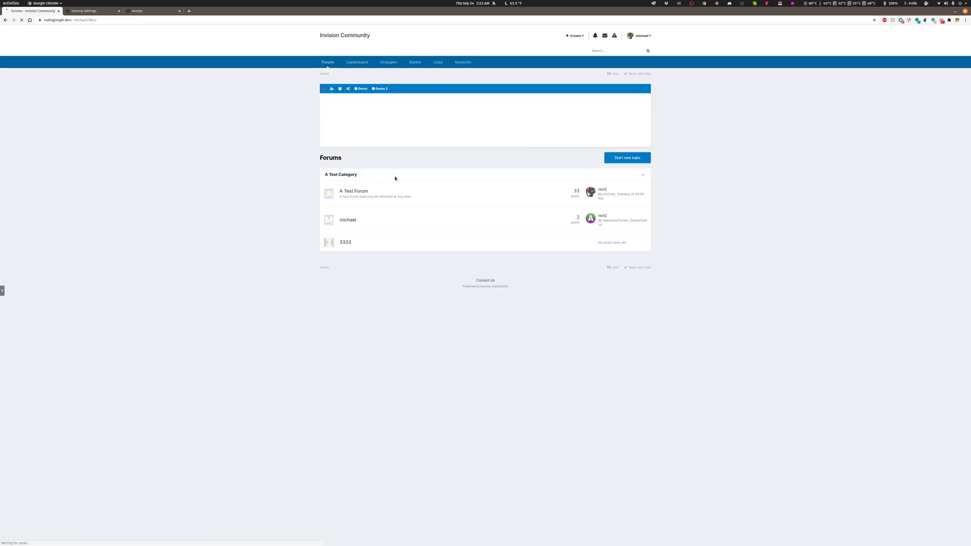
Turn on Disable Online List in the Layout settings, save, and reload the Forums page.
{"action": "left_click", "coordinate": [83, 11]}
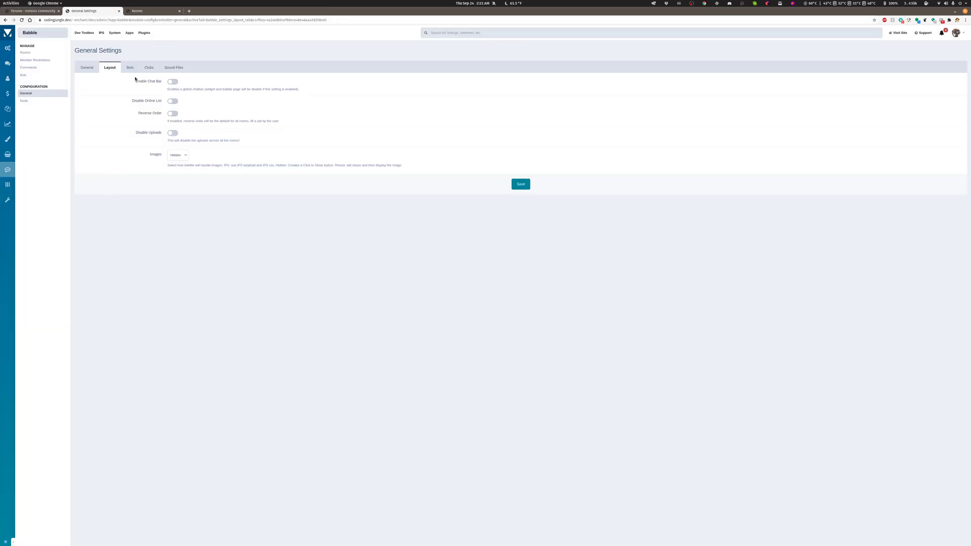
{"action": "left_click", "coordinate": [172, 101]}
{"action": "left_click", "coordinate": [520, 187]}
{"action": "left_click", "coordinate": [27, 11]}
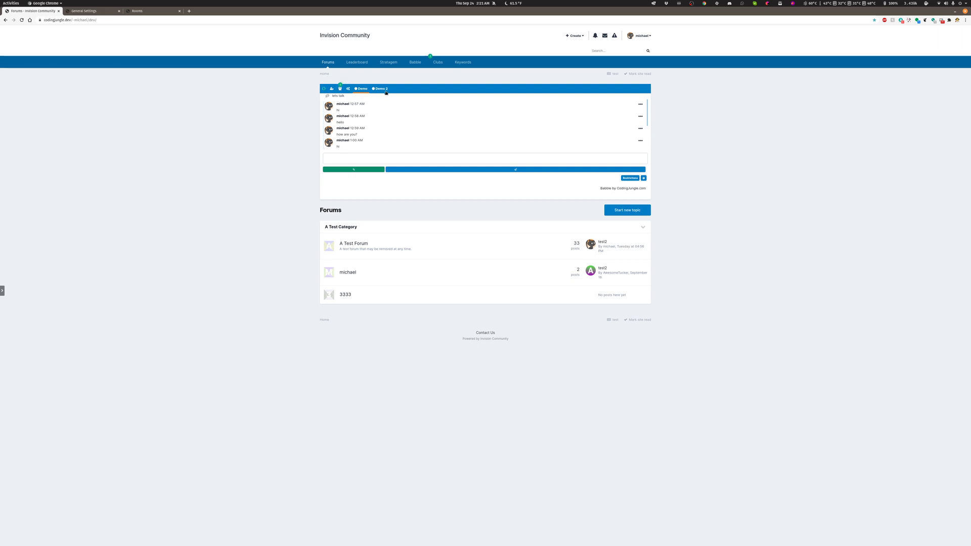
{"action": "left_click", "coordinate": [22, 20]}
Review the Reverse Order option in the Layout settings and open the chat's own Settings on the Forums page.
{"action": "left_click", "coordinate": [81, 11]}
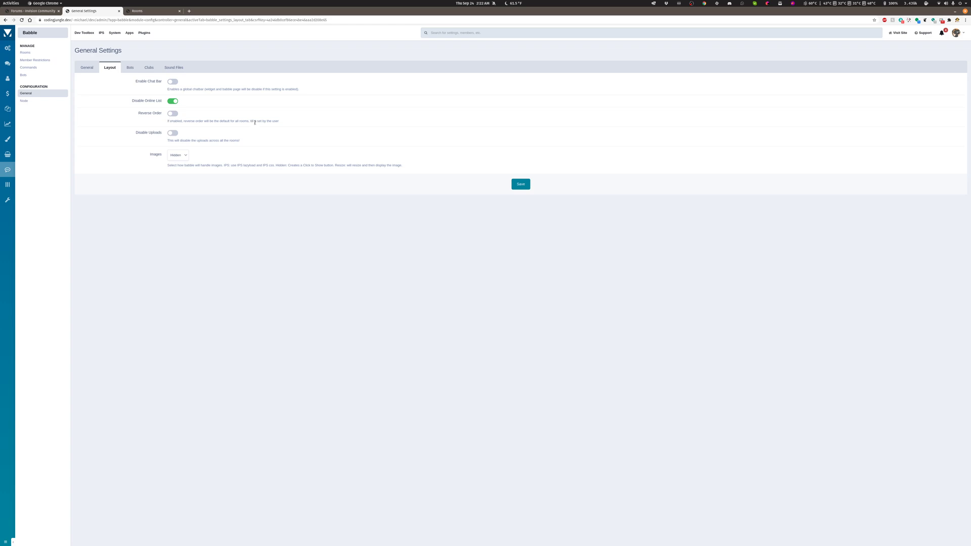
{"action": "left_click", "coordinate": [36, 11]}
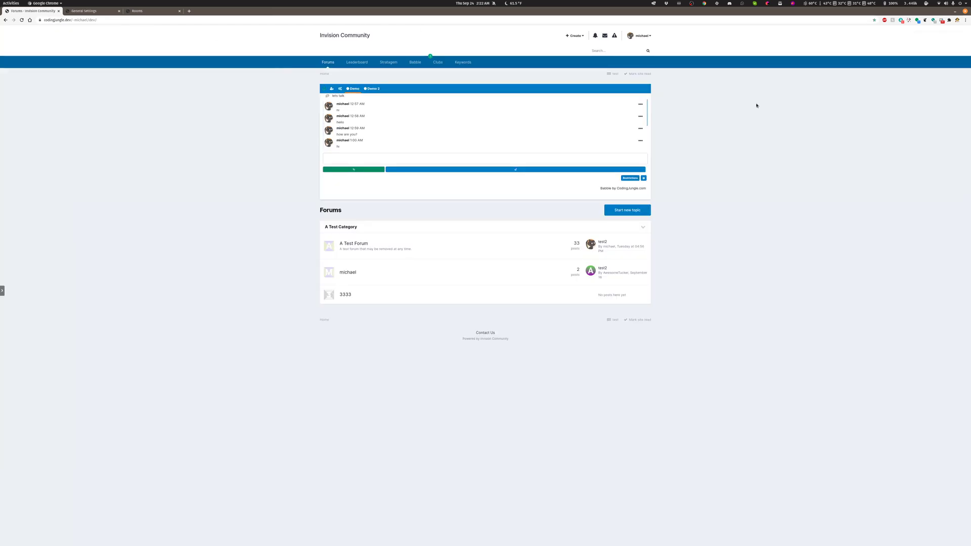
{"action": "left_click", "coordinate": [340, 89]}
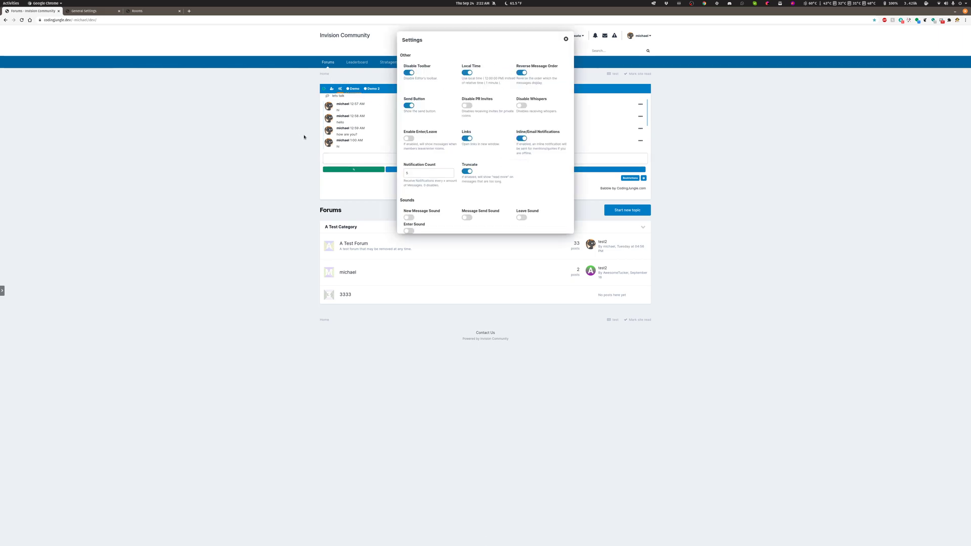
Turn on Disable Uploads in the Layout settings, save, and check the message editor on the reloaded Forums page.
{"action": "left_click", "coordinate": [88, 12]}
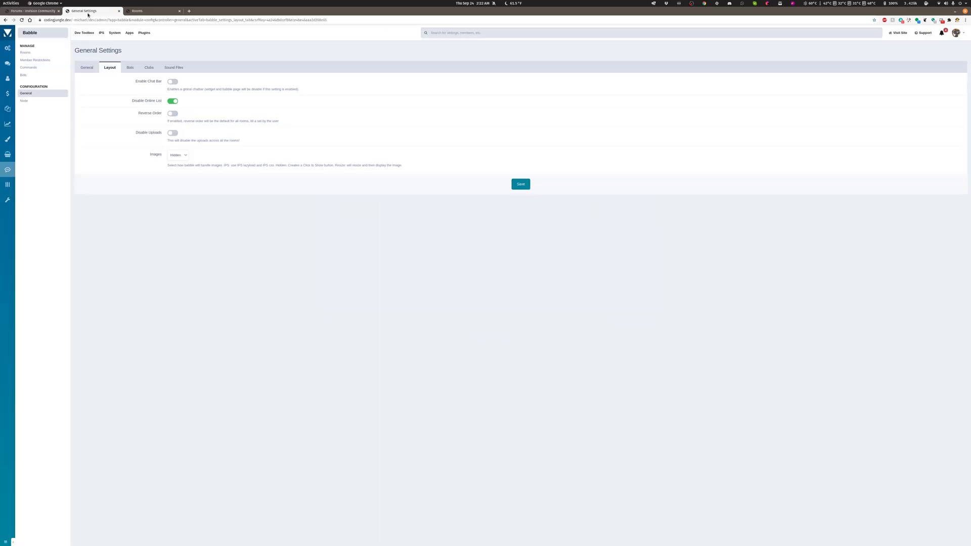
{"action": "left_click", "coordinate": [41, 11]}
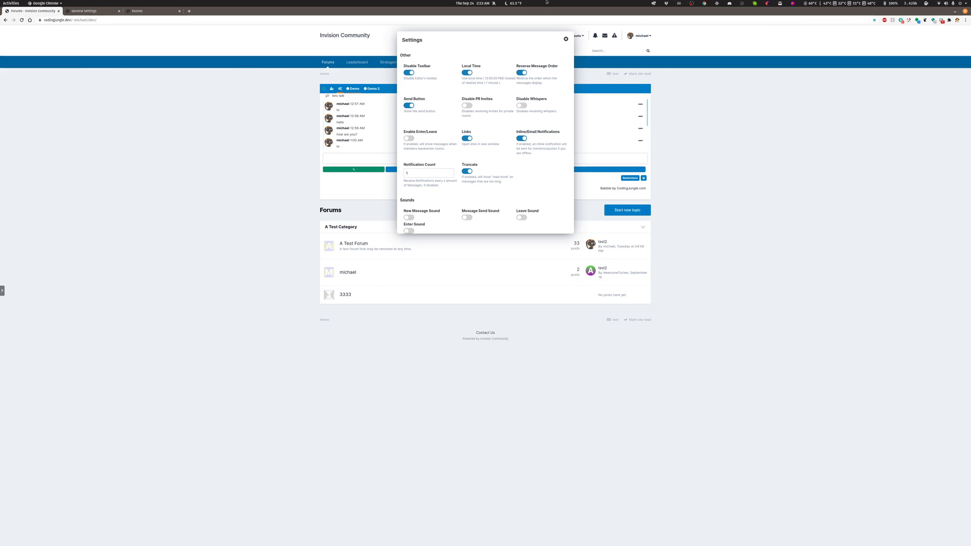
{"action": "left_click", "coordinate": [79, 11]}
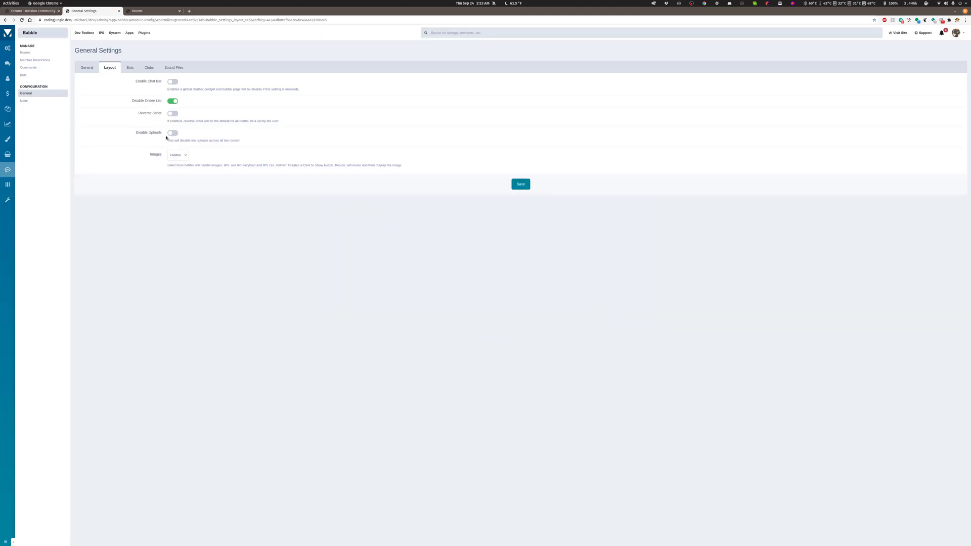
{"action": "left_click", "coordinate": [172, 135]}
{"action": "left_click", "coordinate": [512, 188]}
{"action": "left_click", "coordinate": [25, 11]}
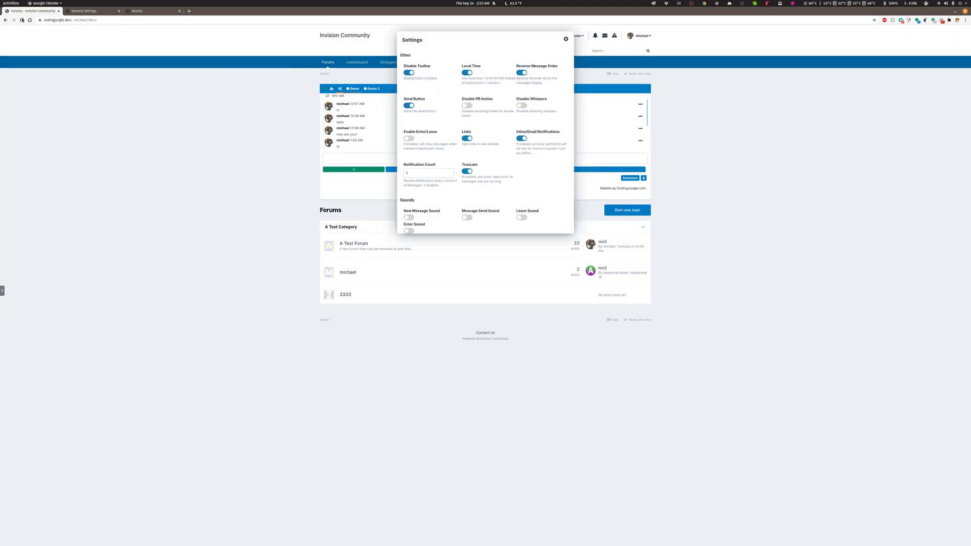
{"action": "left_click", "coordinate": [22, 20]}
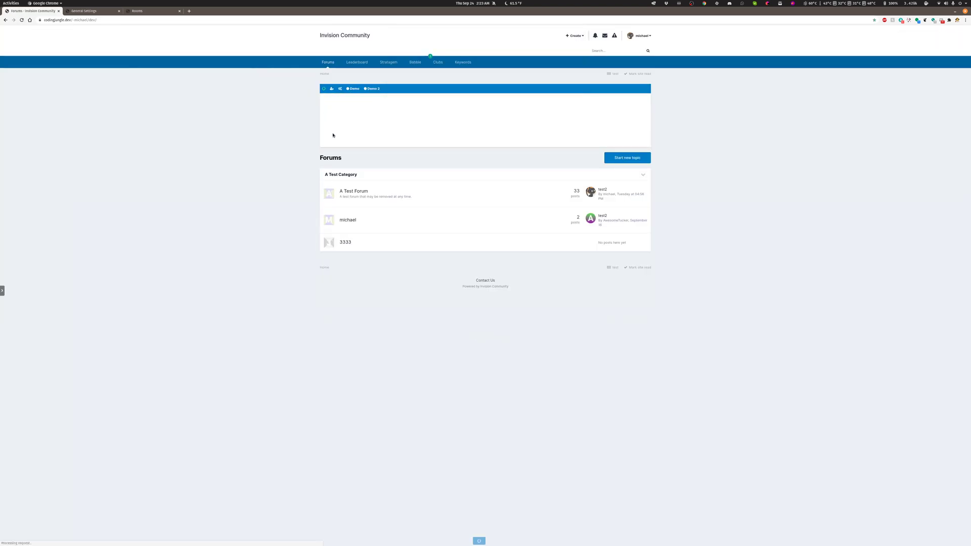
{"action": "left_click", "coordinate": [455, 159]}
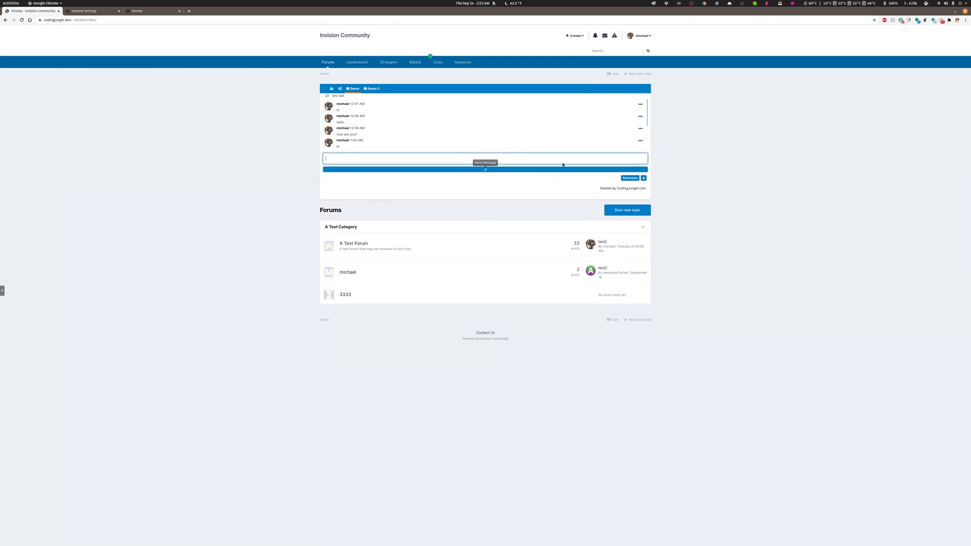
Set Images to IPS and turn off Disable Uploads in the Layout settings, save, and reload the Forums page.
{"action": "left_click", "coordinate": [77, 11]}
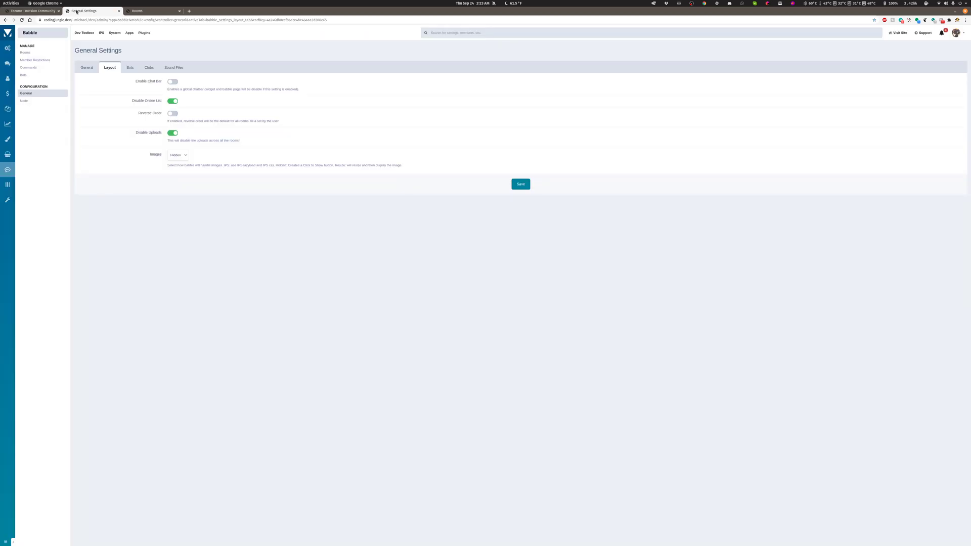
{"action": "left_click", "coordinate": [181, 155]}
{"action": "left_click", "coordinate": [177, 162]}
{"action": "left_click", "coordinate": [19, 11]}
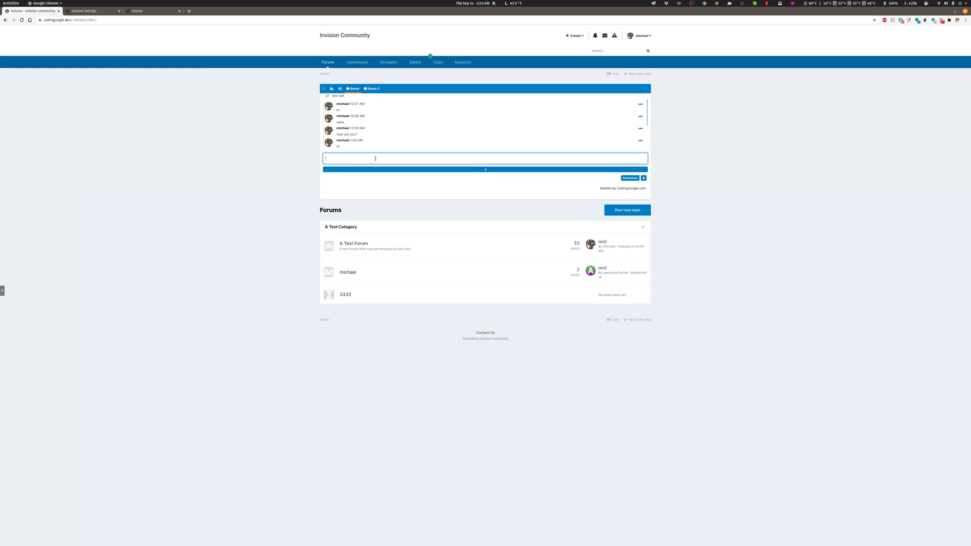
{"action": "left_click", "coordinate": [73, 11]}
{"action": "left_click", "coordinate": [174, 133]}
{"action": "left_click", "coordinate": [519, 186]}
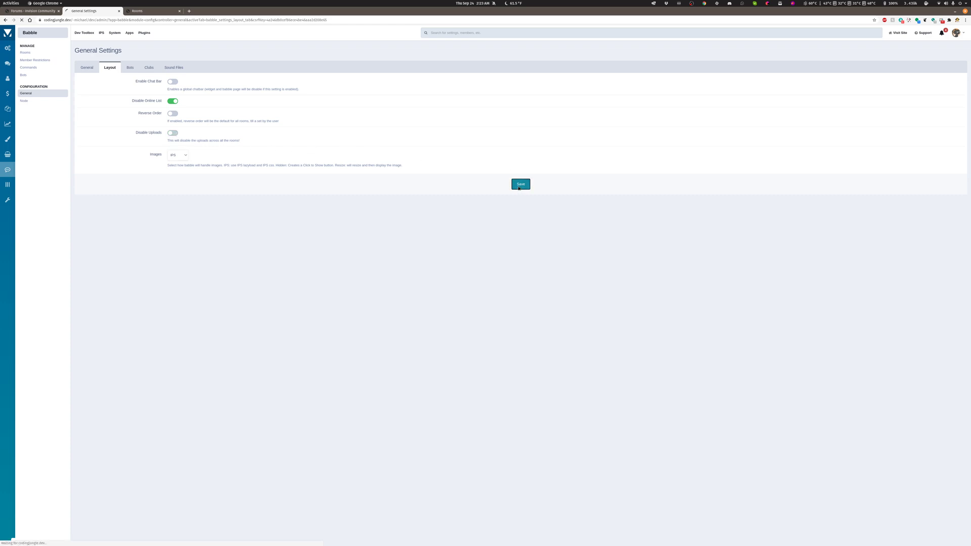
{"action": "left_click", "coordinate": [29, 11]}
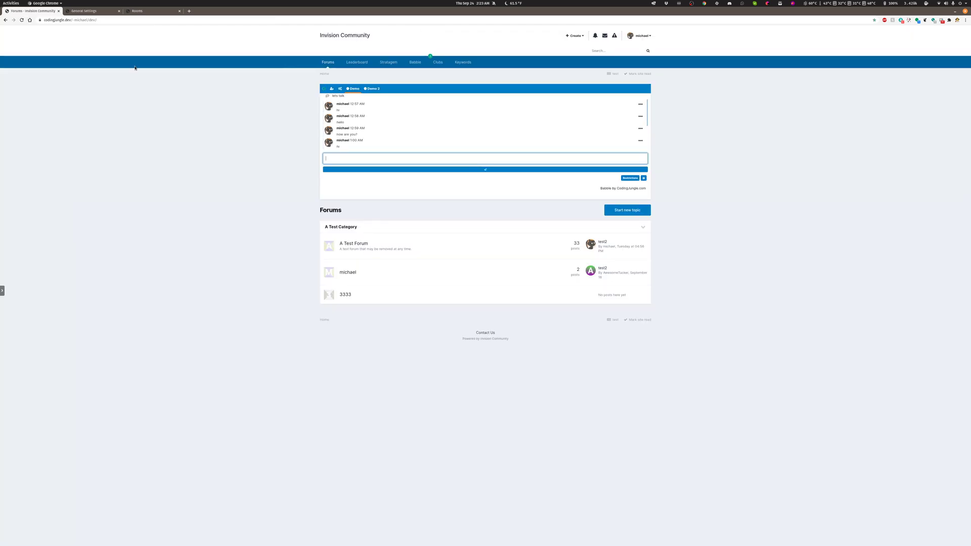
{"action": "left_click", "coordinate": [22, 20]}
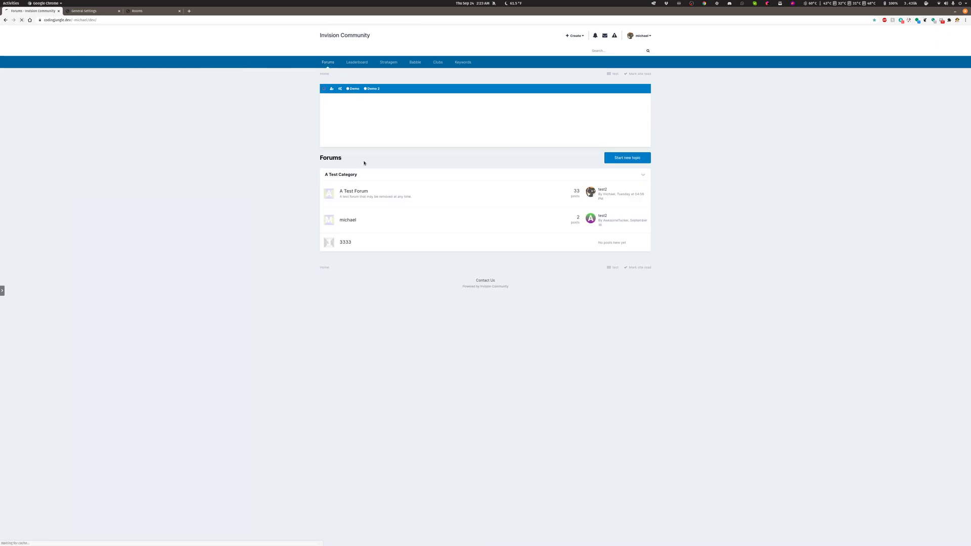
Attach the cat photo from the Files app to a message in the Demo chat and send it.
{"action": "mouse_move", "coordinate": [3, 217]}
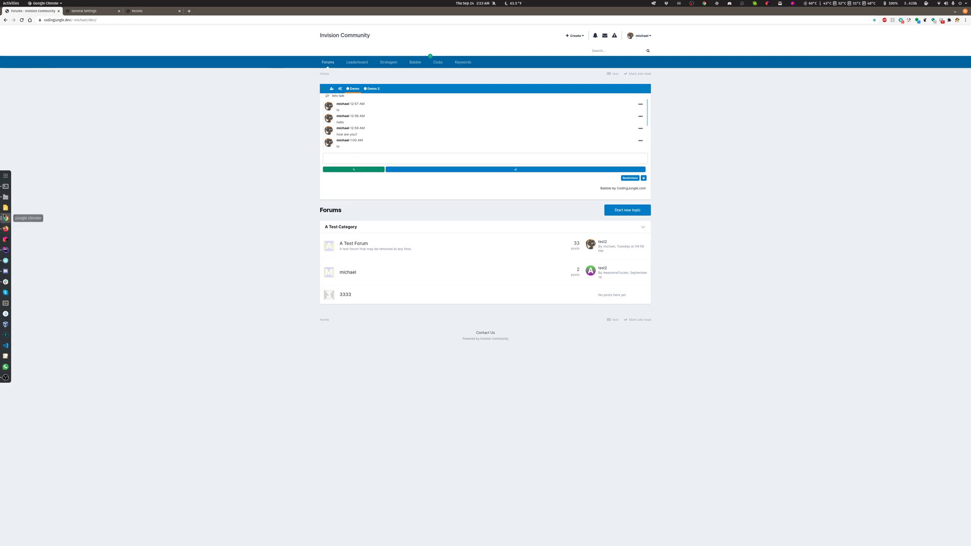
{"action": "left_click", "coordinate": [5, 197]}
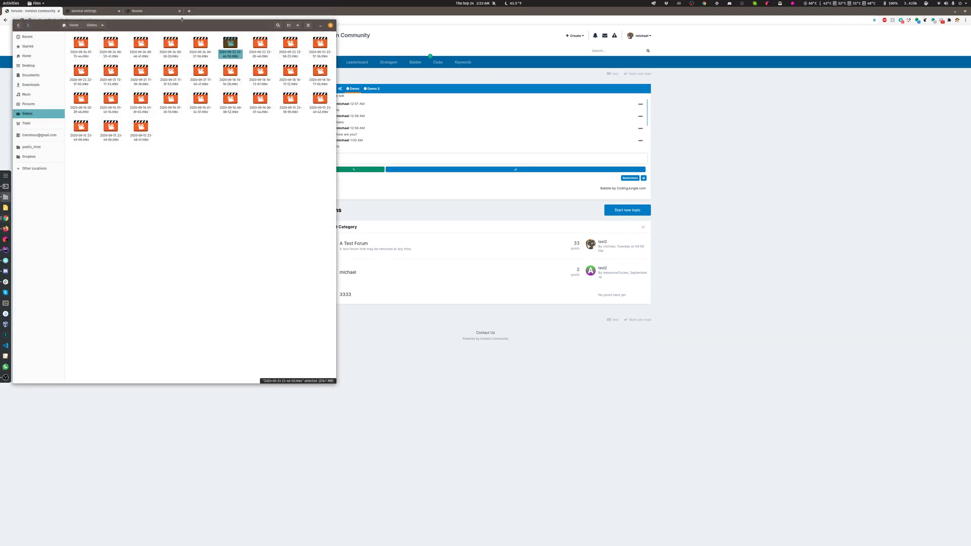
{"action": "left_click_drag", "start_coordinate": [181, 23], "coordinate": [970, 202]}
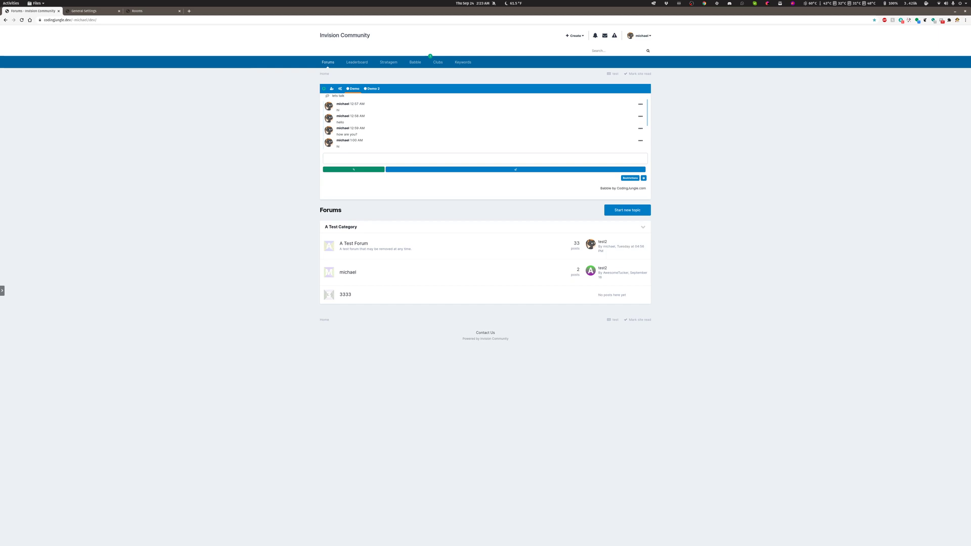
{"action": "left_click", "coordinate": [357, 169]}
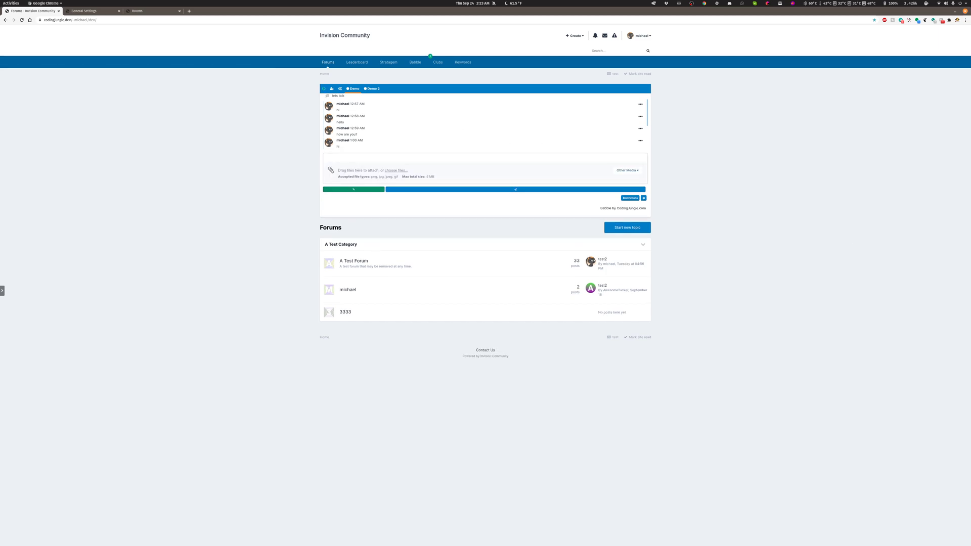
{"action": "left_click_drag", "start_coordinate": [666, 248], "coordinate": [404, 173]}
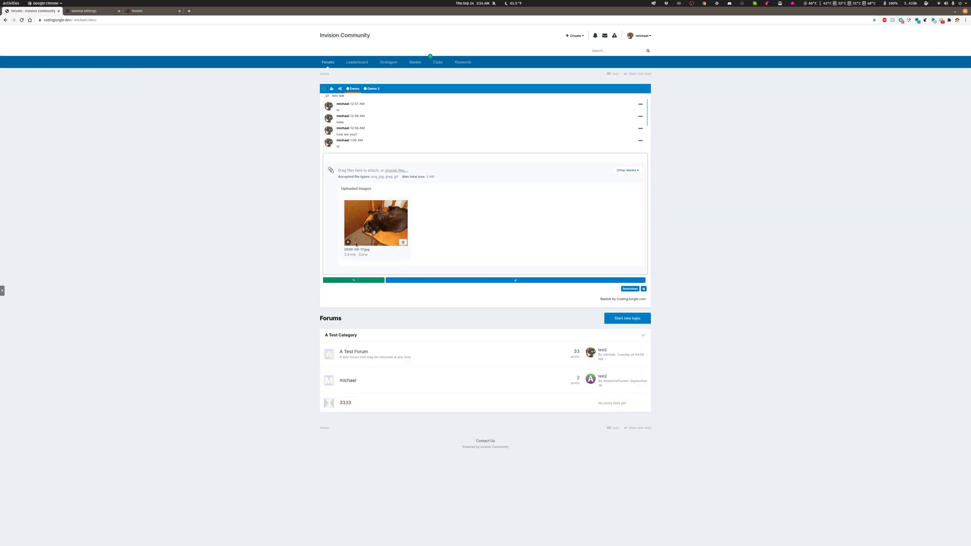
{"action": "left_click", "coordinate": [537, 281]}
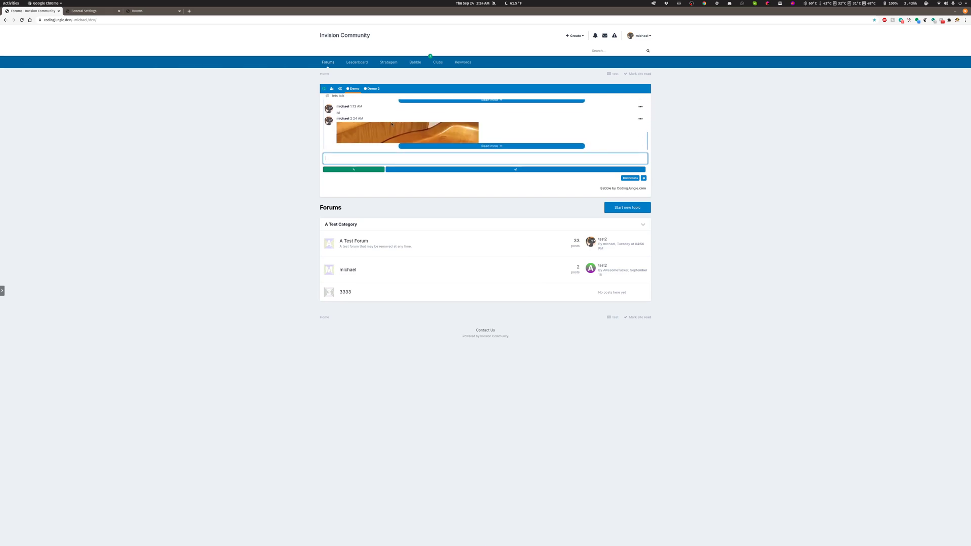
Expand the posted photo in the Forums chat and on the Babble page, and view it full size.
{"action": "left_click", "coordinate": [443, 146]}
{"action": "scroll", "coordinate": [440, 130], "scroll_direction": "down", "scroll_amount": 1}
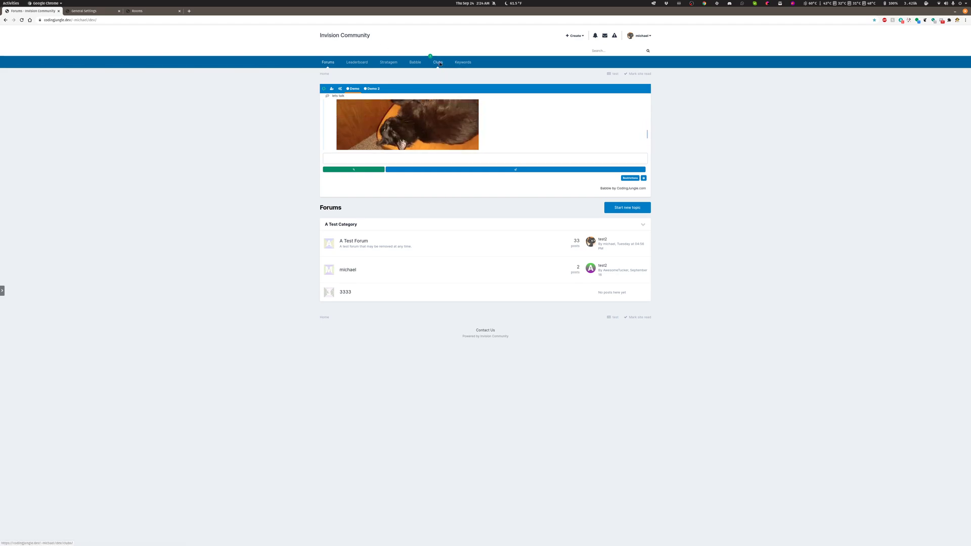
{"action": "left_click", "coordinate": [420, 63]}
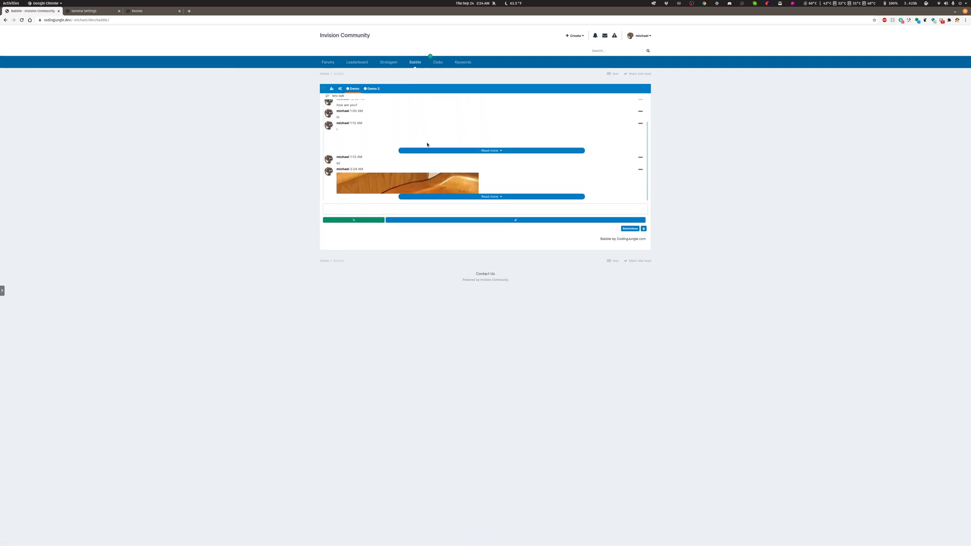
{"action": "left_click", "coordinate": [439, 197]}
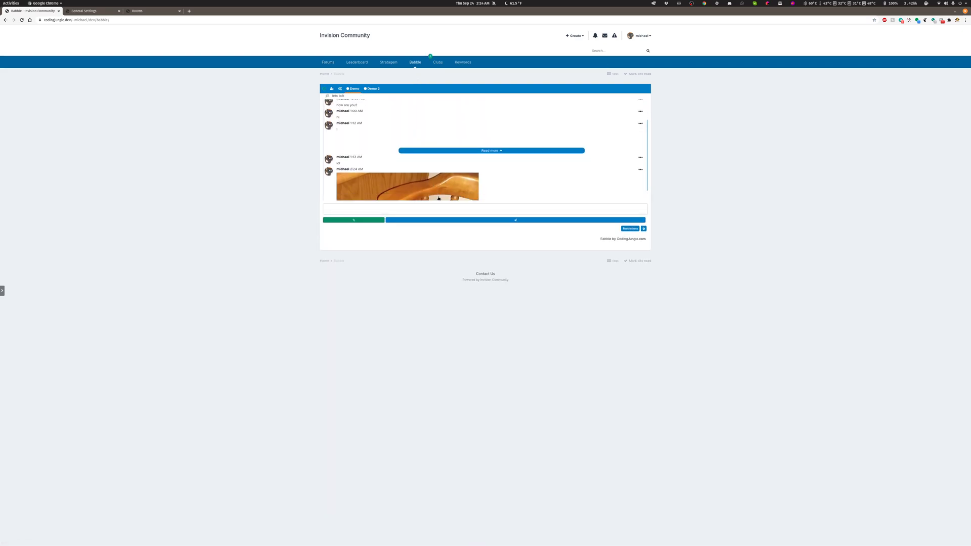
{"action": "scroll", "coordinate": [431, 183], "scroll_direction": "down", "scroll_amount": 3}
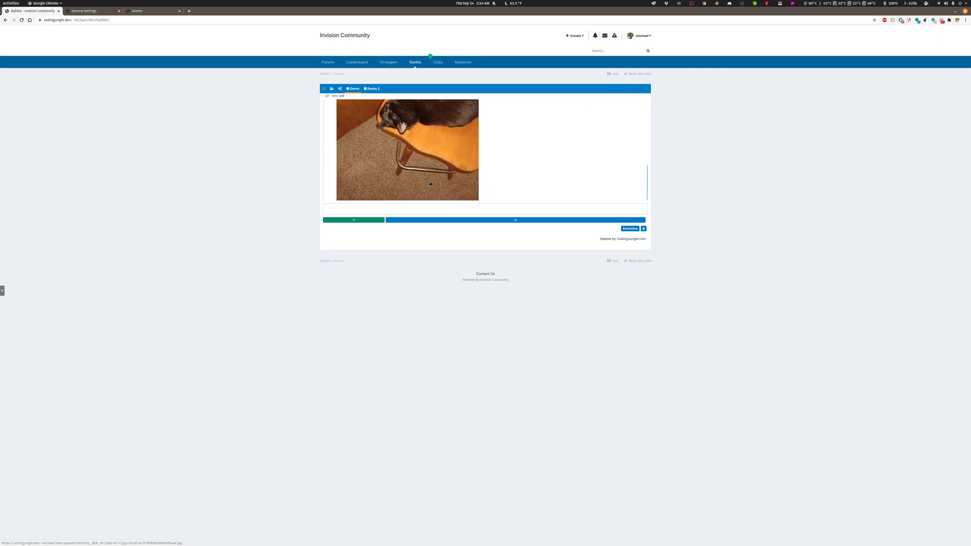
{"action": "left_click", "coordinate": [430, 183]}
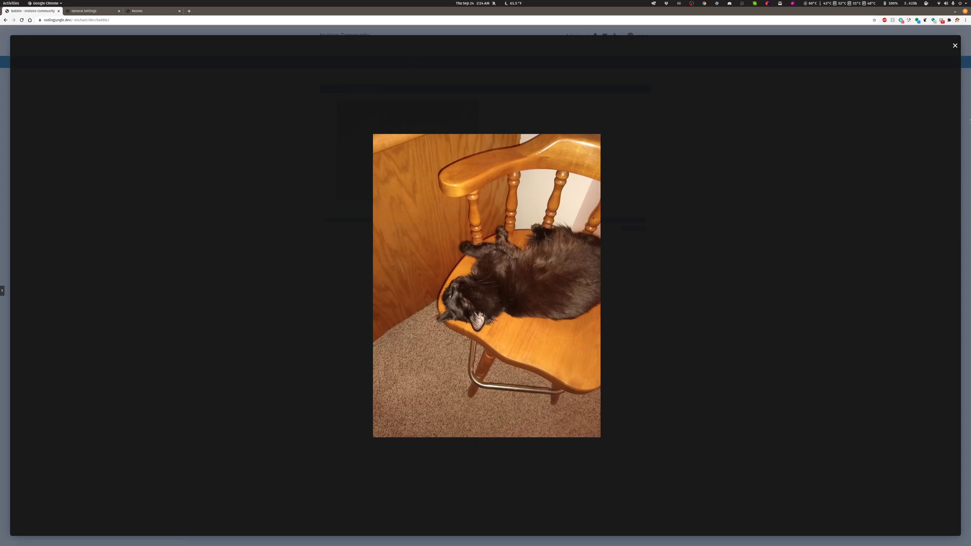
{"action": "left_click", "coordinate": [955, 46]}
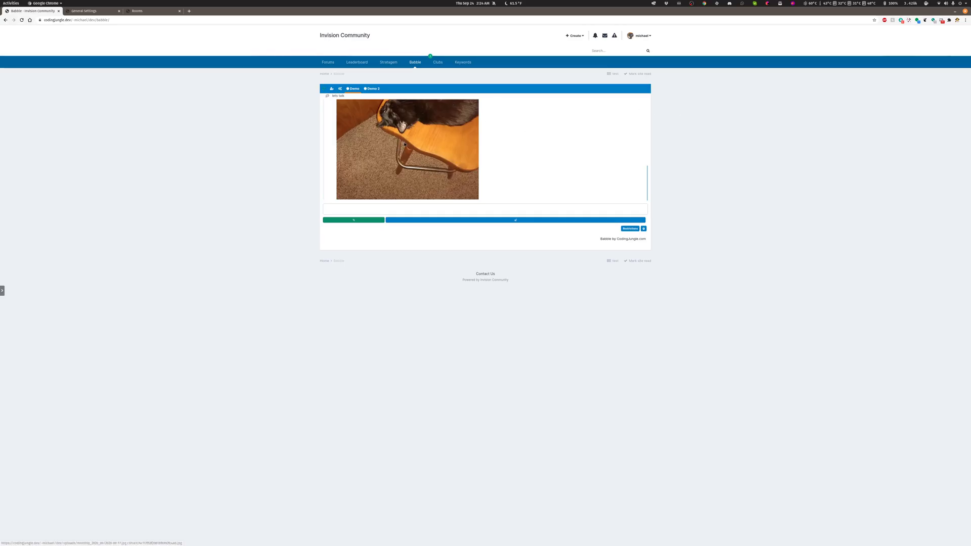
Set Images to Hidden in the Layout settings, save, and reload the Babble page.
{"action": "left_click", "coordinate": [90, 10]}
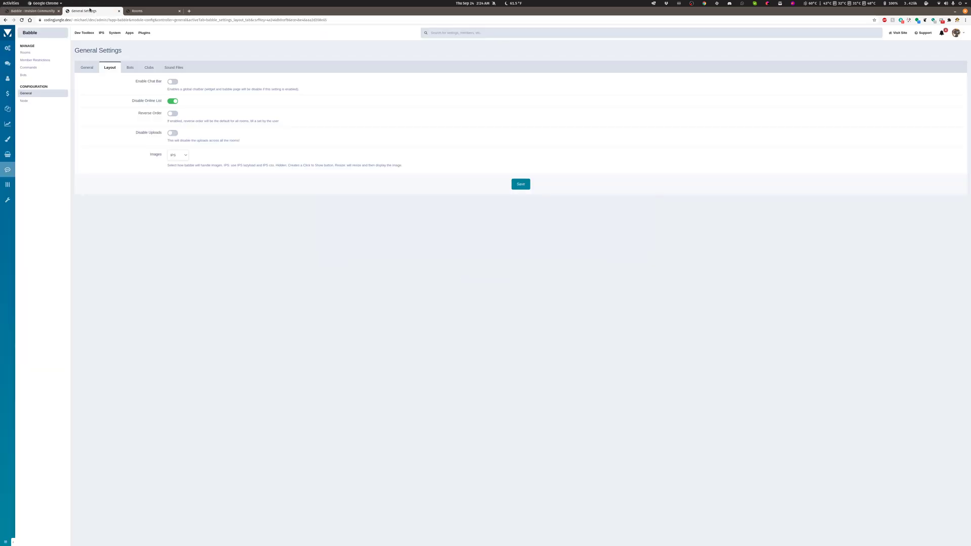
{"action": "left_click", "coordinate": [174, 157]}
{"action": "left_click", "coordinate": [176, 167]}
{"action": "left_click", "coordinate": [521, 185]}
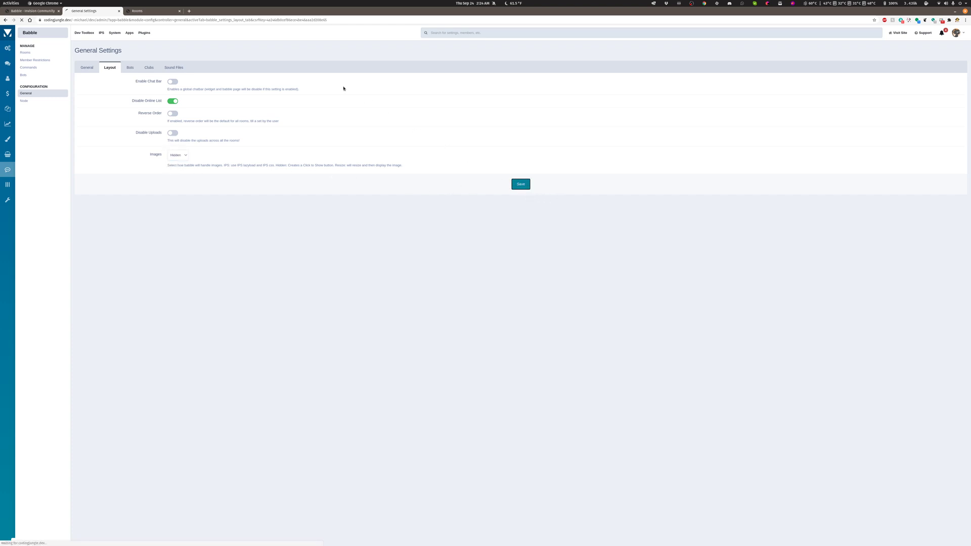
{"action": "left_click", "coordinate": [32, 10]}
{"action": "left_click", "coordinate": [22, 21]}
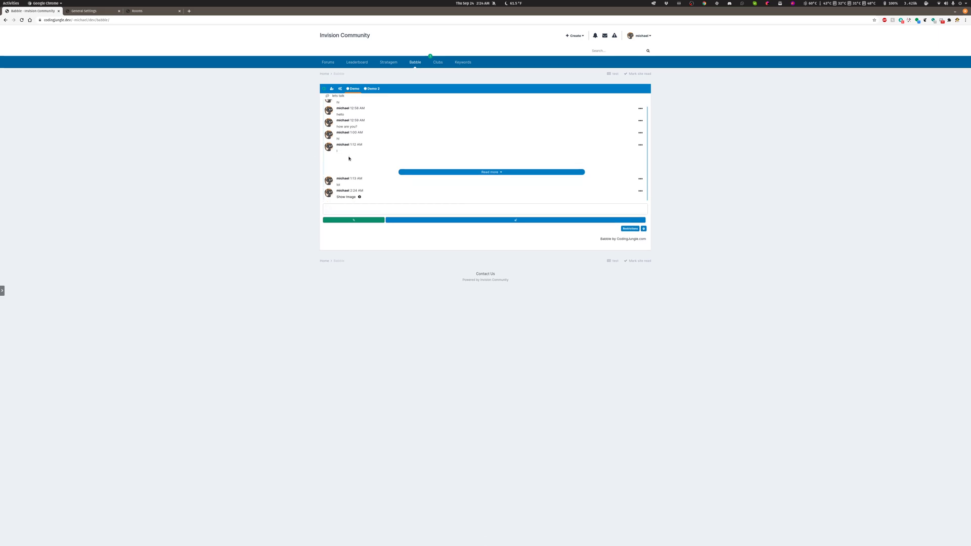
Show and hide the hidden photo in the Demo chat, reveal it again, and view it full size.
{"action": "left_click", "coordinate": [348, 198]}
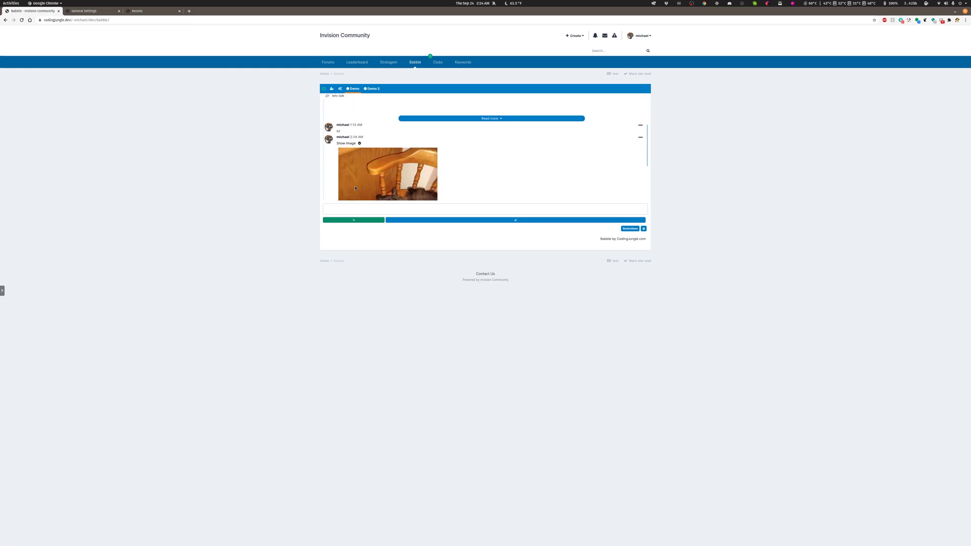
{"action": "left_click", "coordinate": [358, 143]}
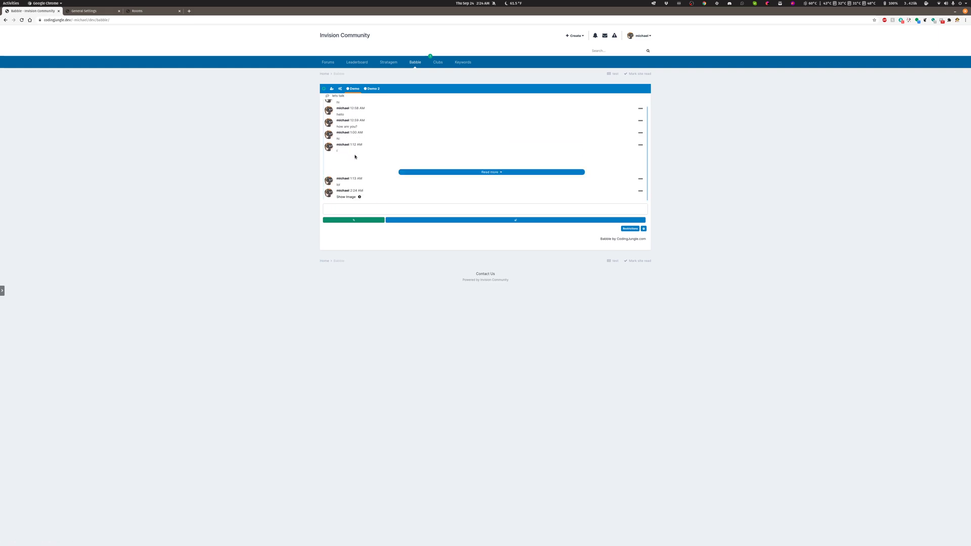
{"action": "left_click", "coordinate": [347, 197]}
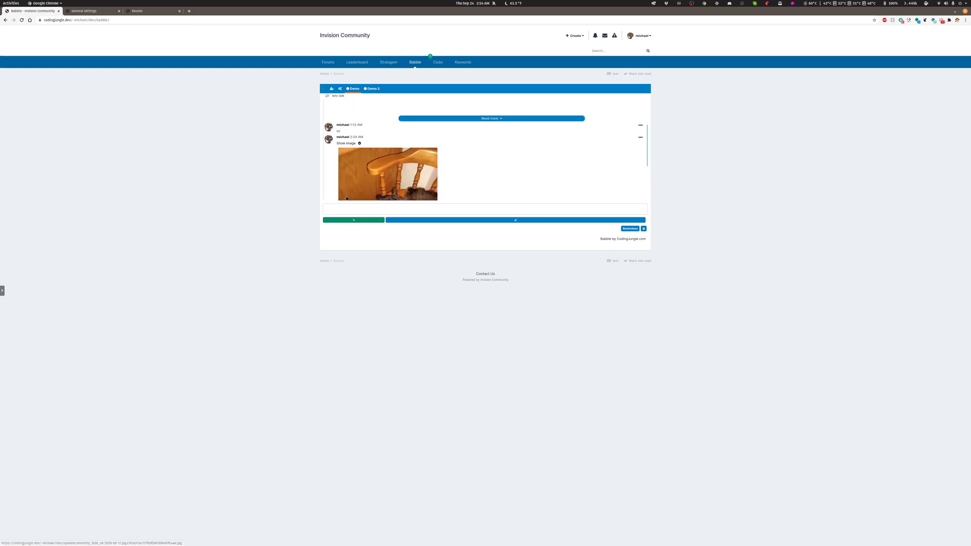
{"action": "left_click", "coordinate": [364, 174]}
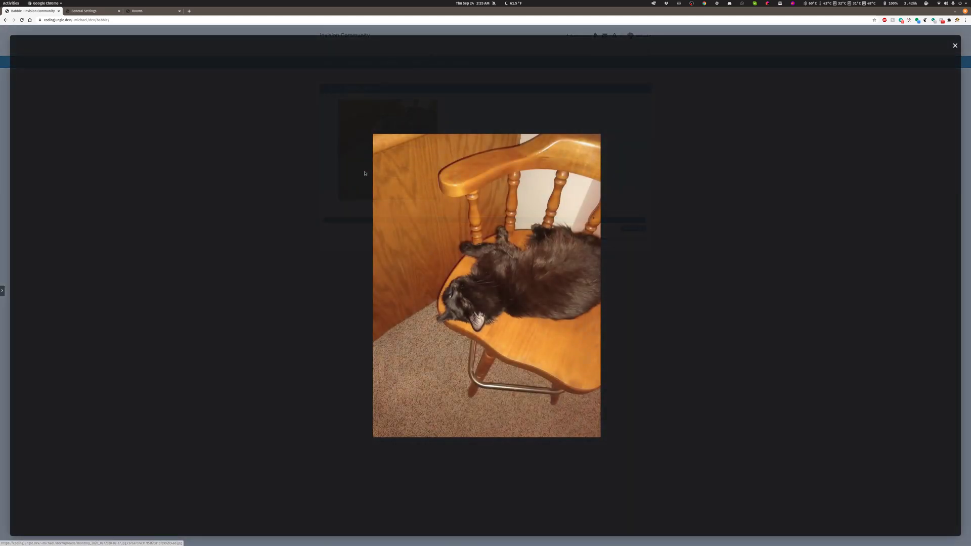
{"action": "left_click", "coordinate": [954, 46]}
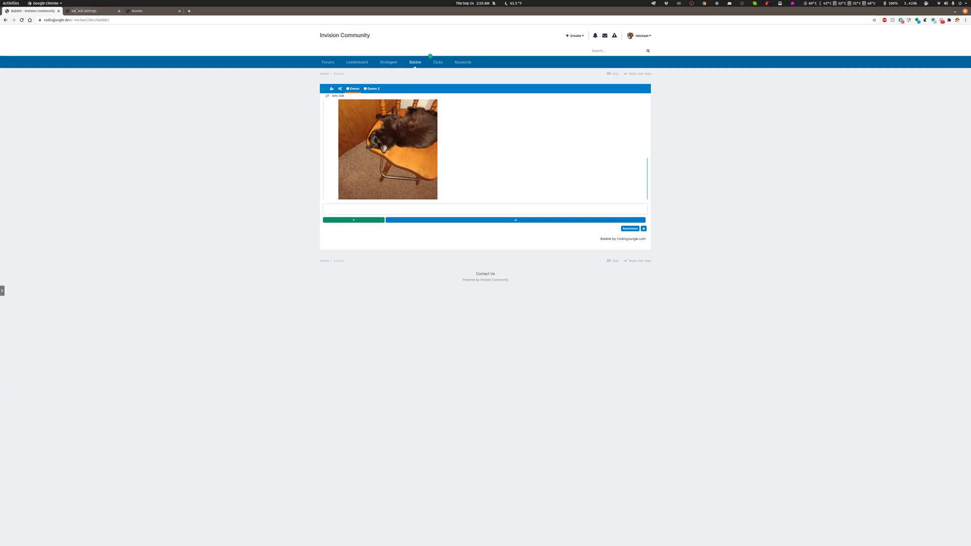
Set Images to Resize in the Layout settings, save, and check the photo's thumbnail and full-size view on the reloaded Babble page.
{"action": "left_click", "coordinate": [76, 11]}
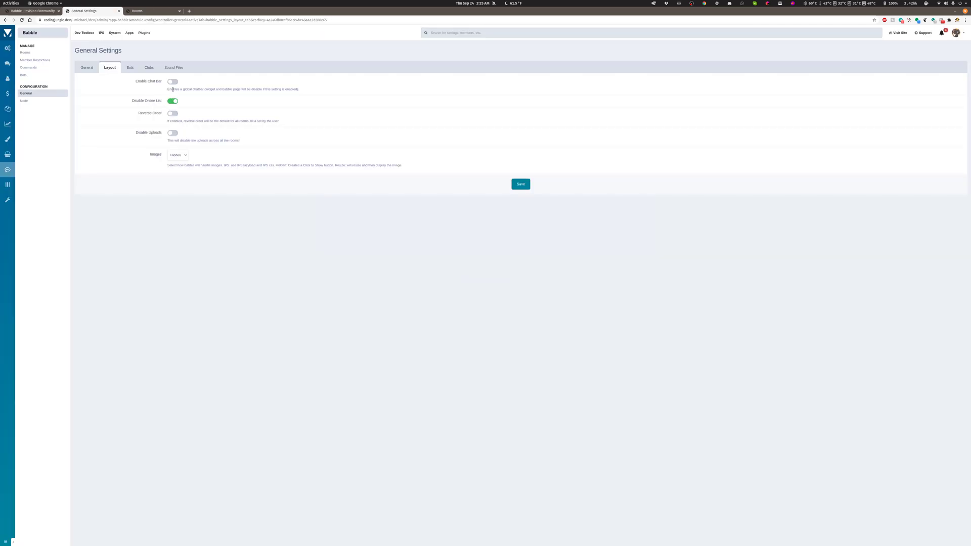
{"action": "left_click", "coordinate": [178, 156]}
{"action": "left_click", "coordinate": [175, 171]}
{"action": "left_click", "coordinate": [520, 184]}
{"action": "left_click", "coordinate": [33, 11]}
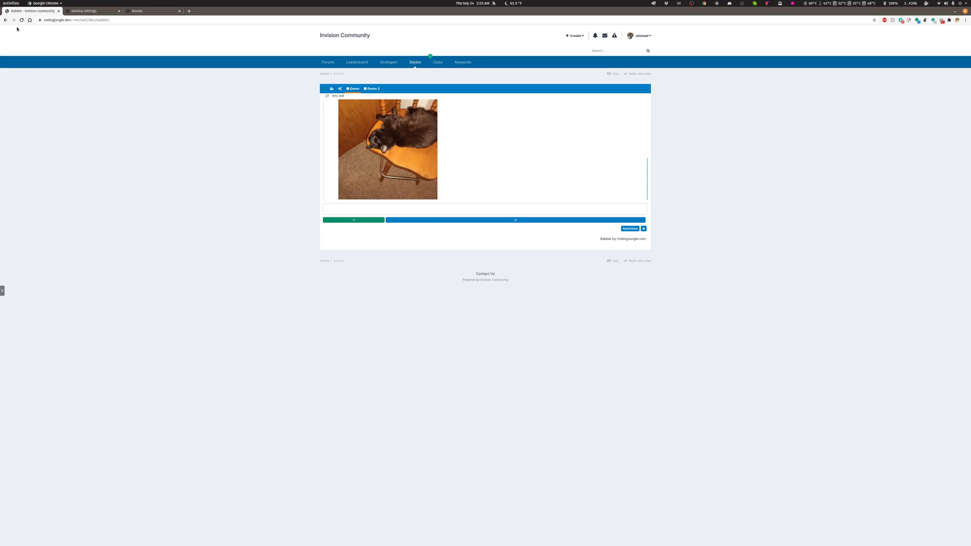
{"action": "left_click", "coordinate": [22, 20]}
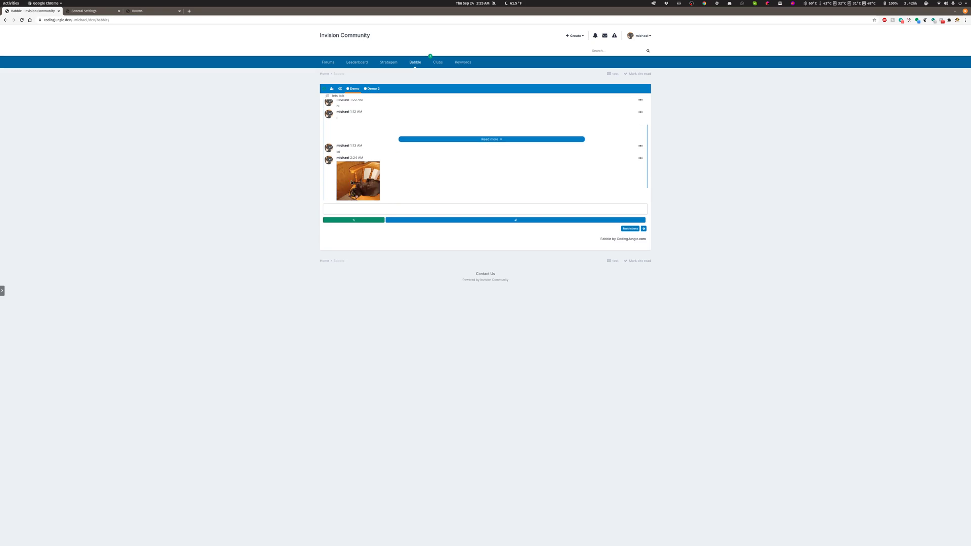
{"action": "left_click", "coordinate": [352, 183]}
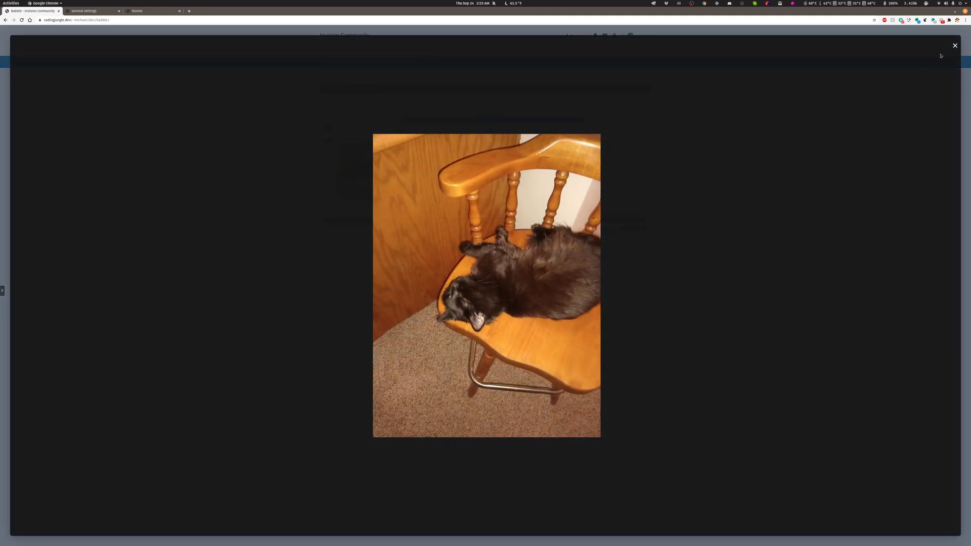
{"action": "left_click", "coordinate": [954, 46]}
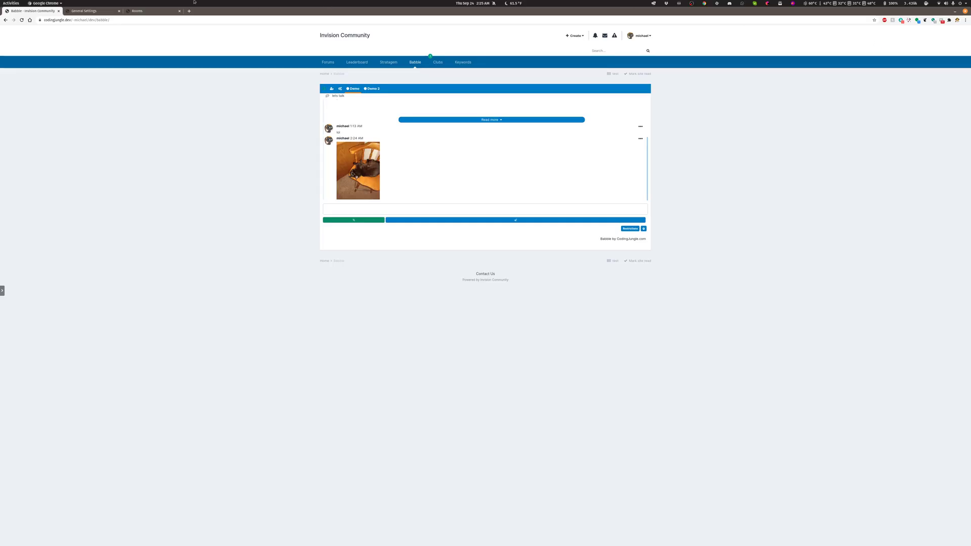
Examine the Max Phrases and Private Room Bots options in the Bots settings, alongside the Clubs and General settings.
{"action": "left_click", "coordinate": [84, 10]}
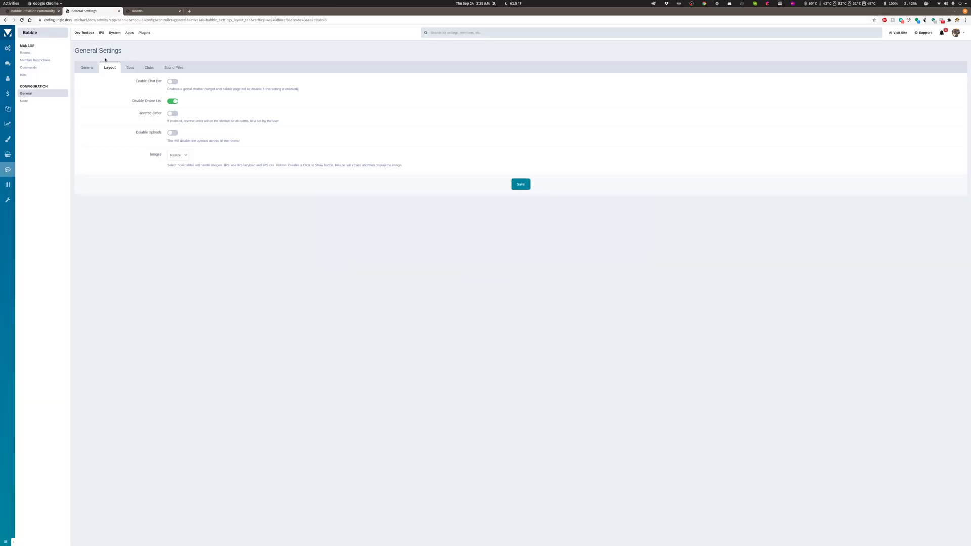
{"action": "left_click", "coordinate": [131, 70]}
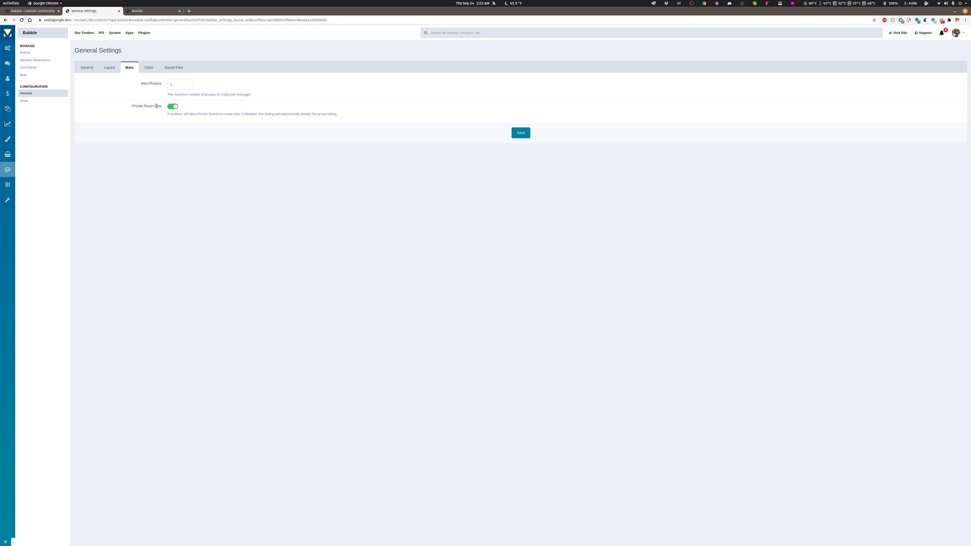
{"action": "left_click", "coordinate": [175, 82]}
{"action": "left_click", "coordinate": [147, 67]}
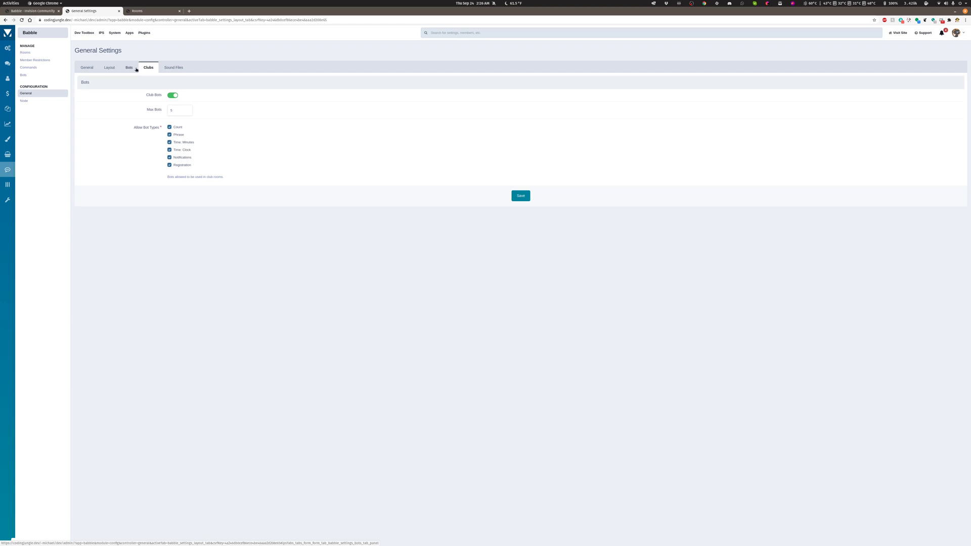
{"action": "left_click", "coordinate": [129, 67]}
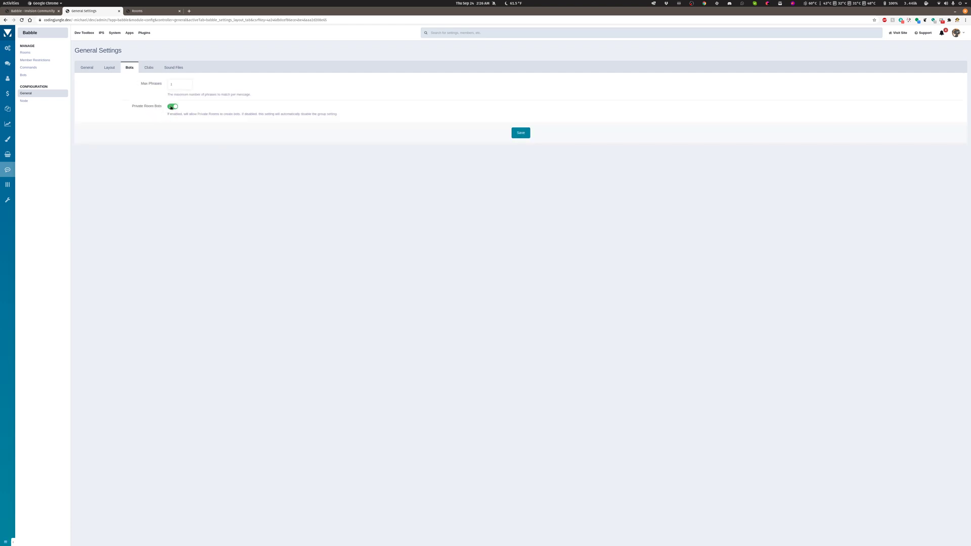
{"action": "left_click", "coordinate": [85, 68]}
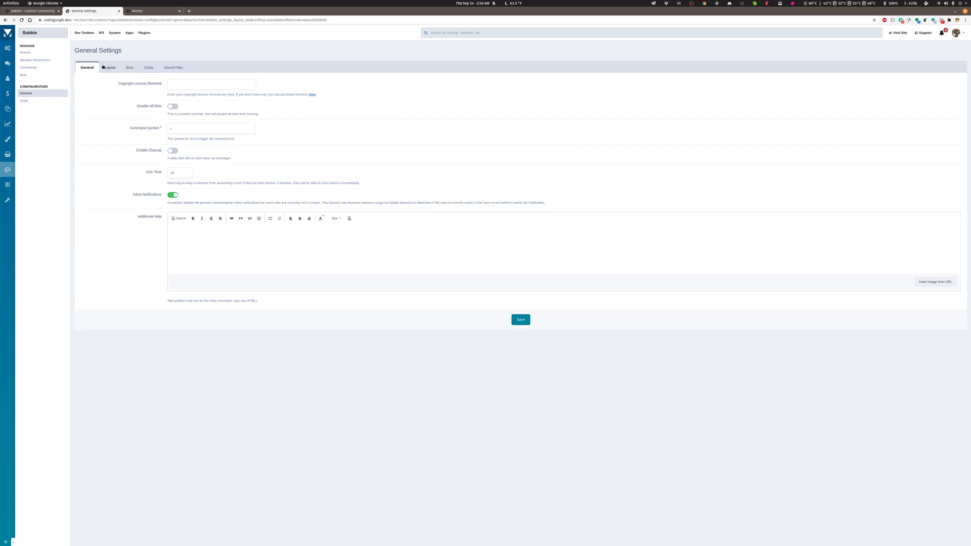
{"action": "left_click", "coordinate": [129, 68]}
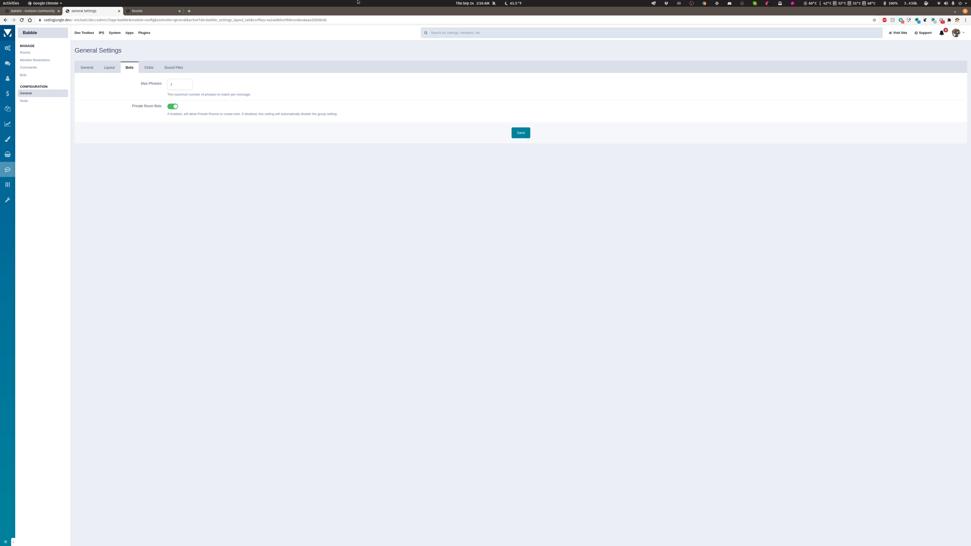
{"action": "mouse_move", "coordinate": [8, 48]}
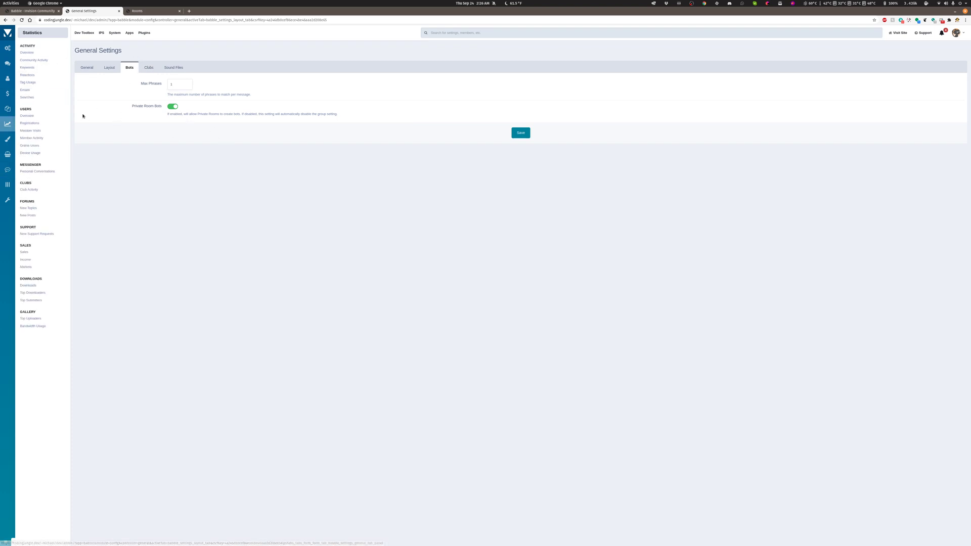
{"action": "mouse_move", "coordinate": [7, 175]}
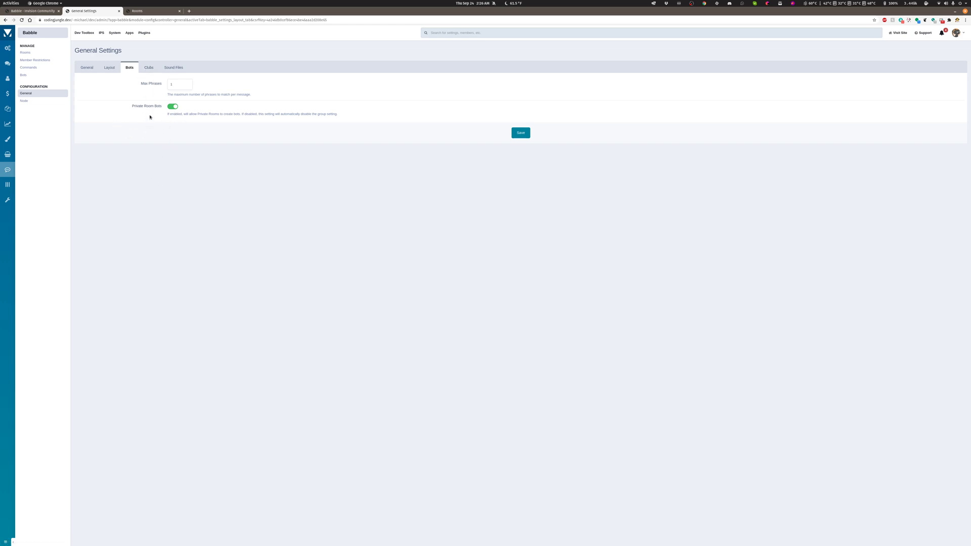
Review the Clubs bot options by switching Club Bots off and back on, and view the Sound Files settings.
{"action": "left_click", "coordinate": [149, 68]}
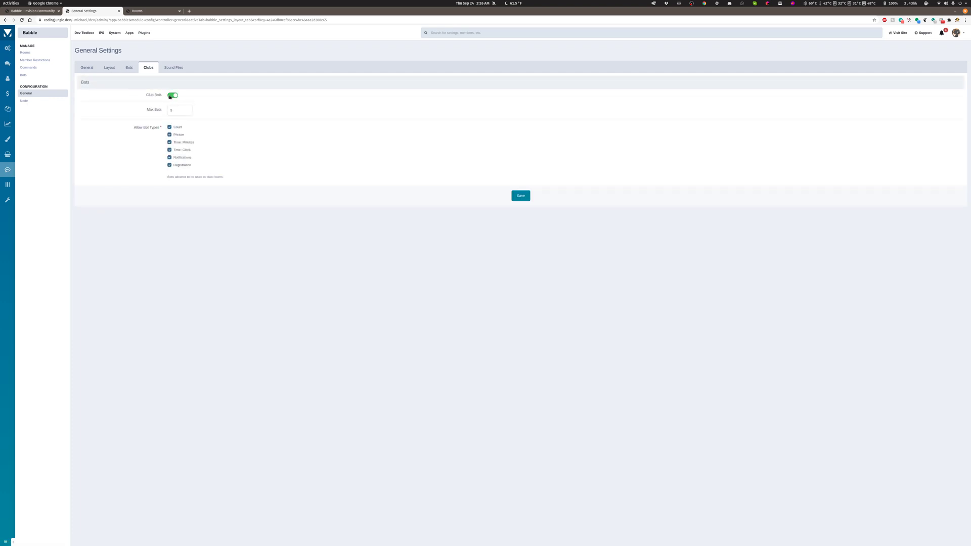
{"action": "left_click", "coordinate": [171, 96]}
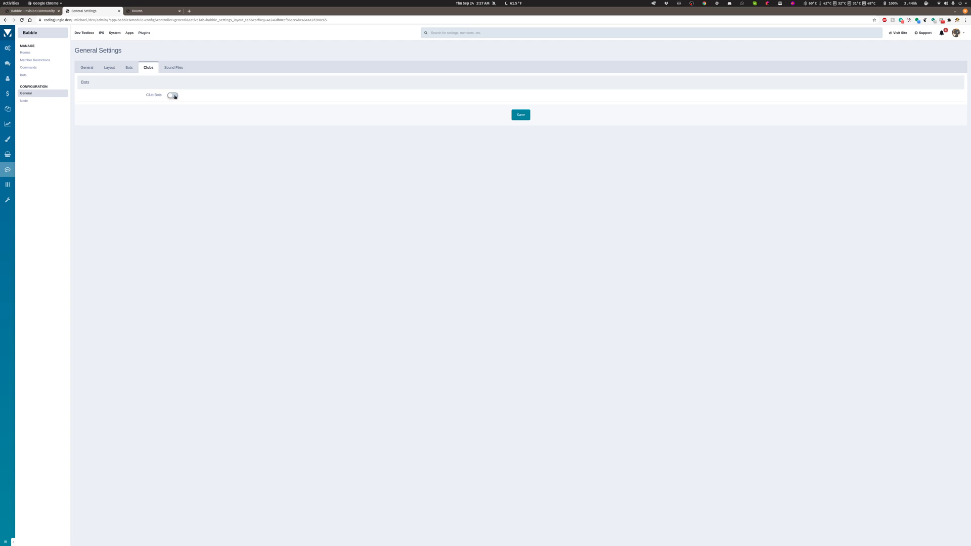
{"action": "left_click", "coordinate": [174, 96]}
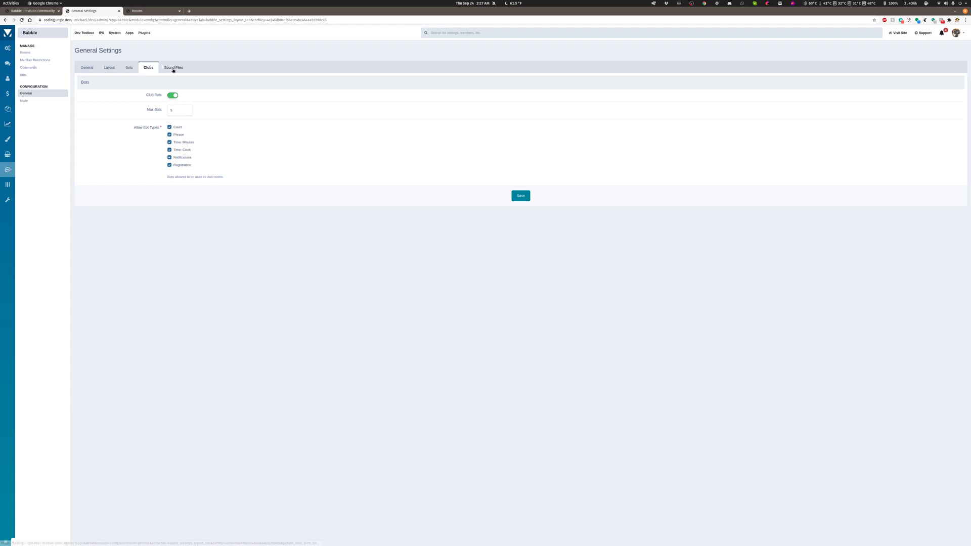
{"action": "left_click", "coordinate": [173, 68]}
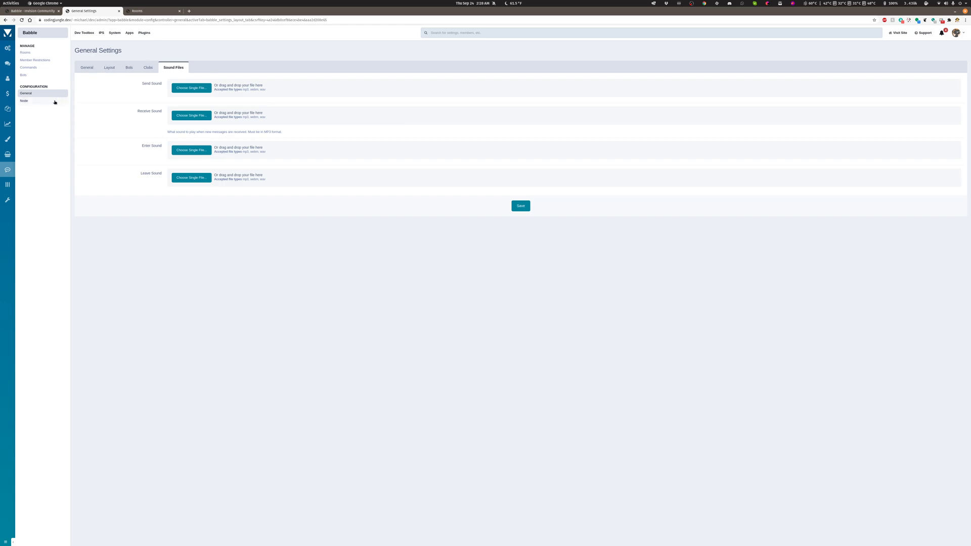
Review the Node settings along with the Babble.js and Package.json download options, without generating the Babble.js file.
{"action": "left_click", "coordinate": [27, 102]}
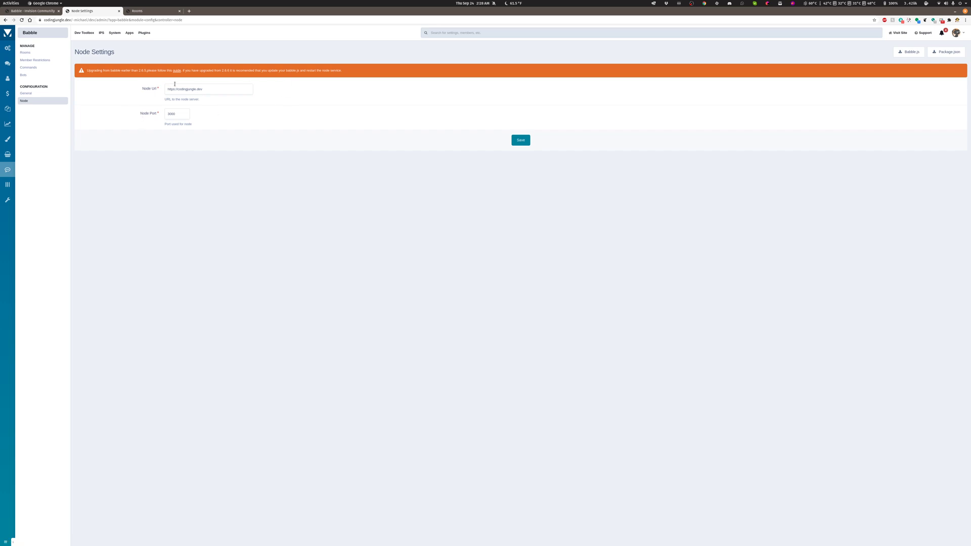
{"action": "left_click", "coordinate": [170, 89]}
{"action": "left_click", "coordinate": [905, 53]}
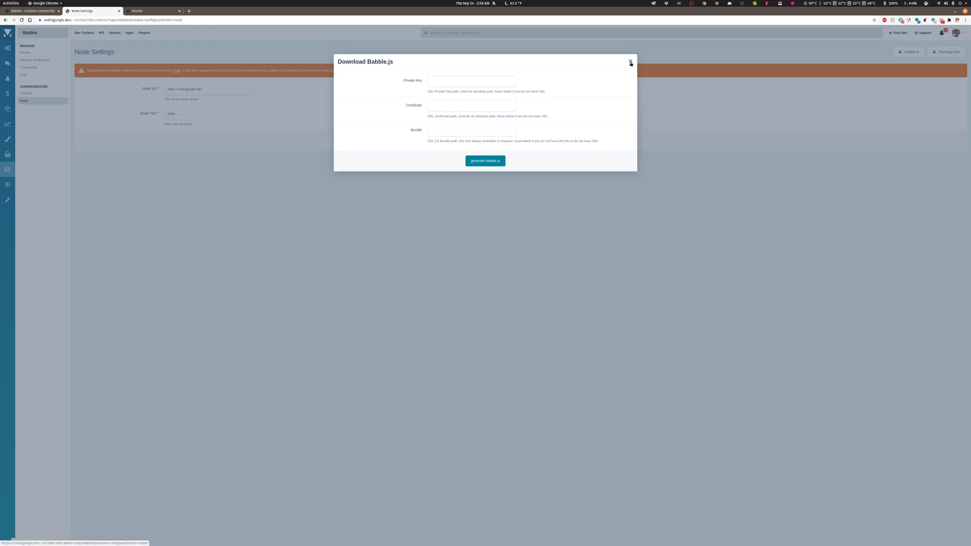
{"action": "left_click", "coordinate": [631, 62]}
{"action": "left_click", "coordinate": [945, 52]}
{"action": "left_click", "coordinate": [342, 116]}
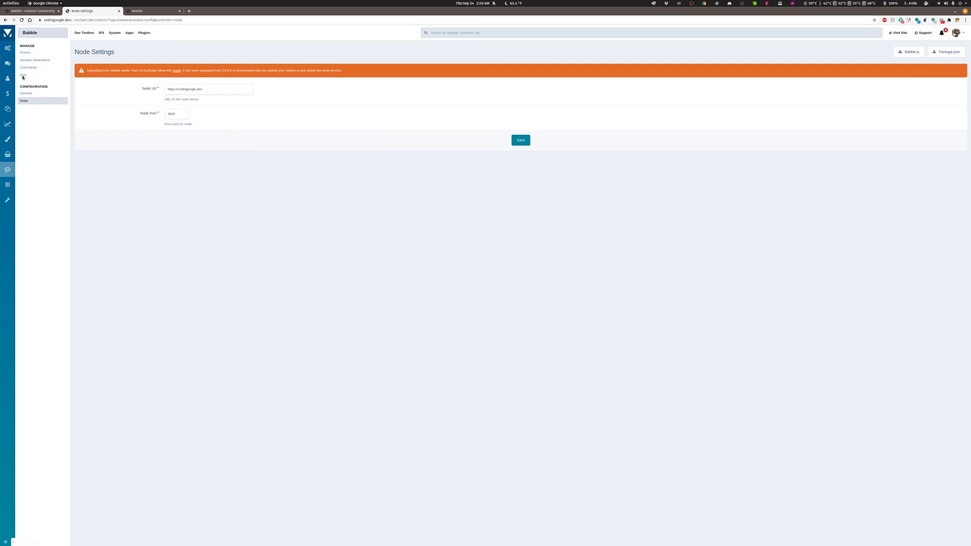
Open the Administrators group for editing and review its Babble permissions, including the private room limits.
{"action": "mouse_move", "coordinate": [7, 79]}
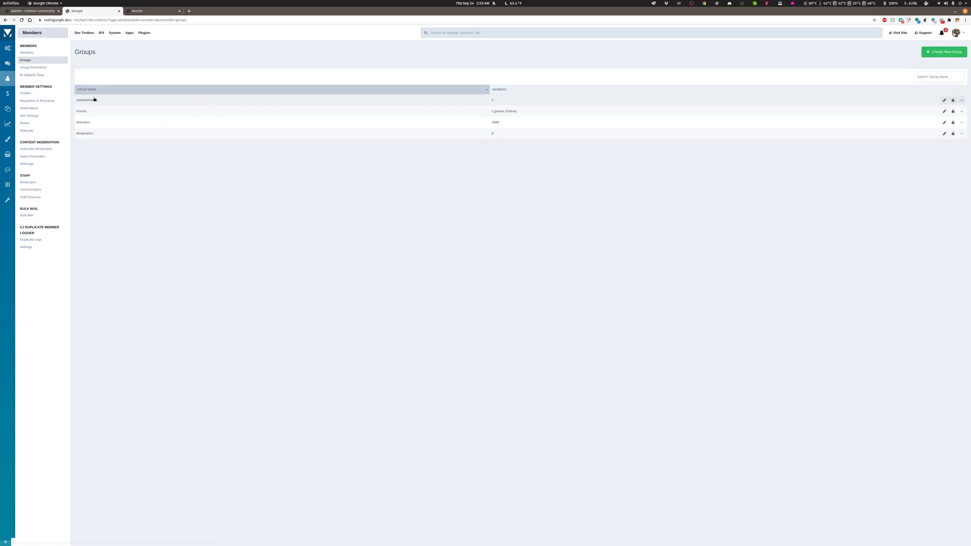
{"action": "left_click", "coordinate": [94, 99]}
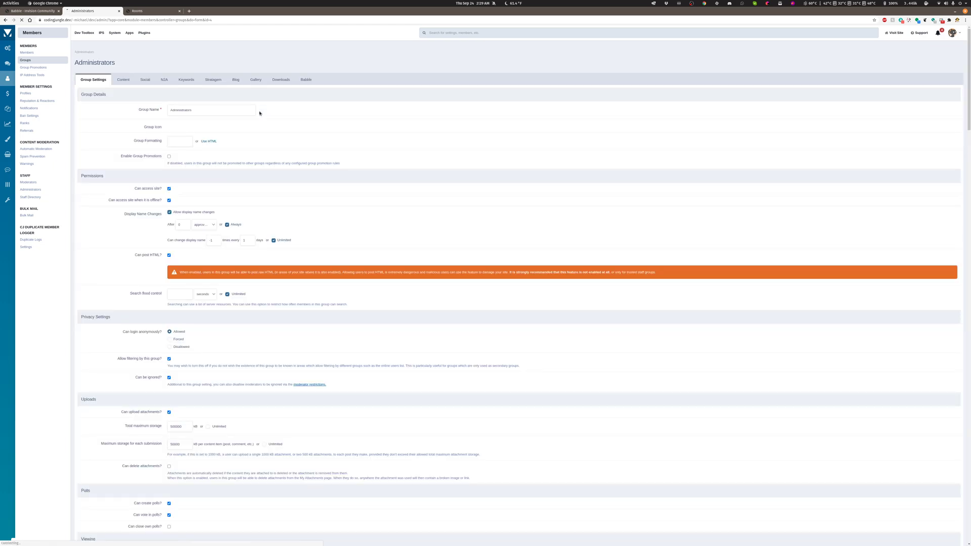
{"action": "left_click", "coordinate": [305, 81]}
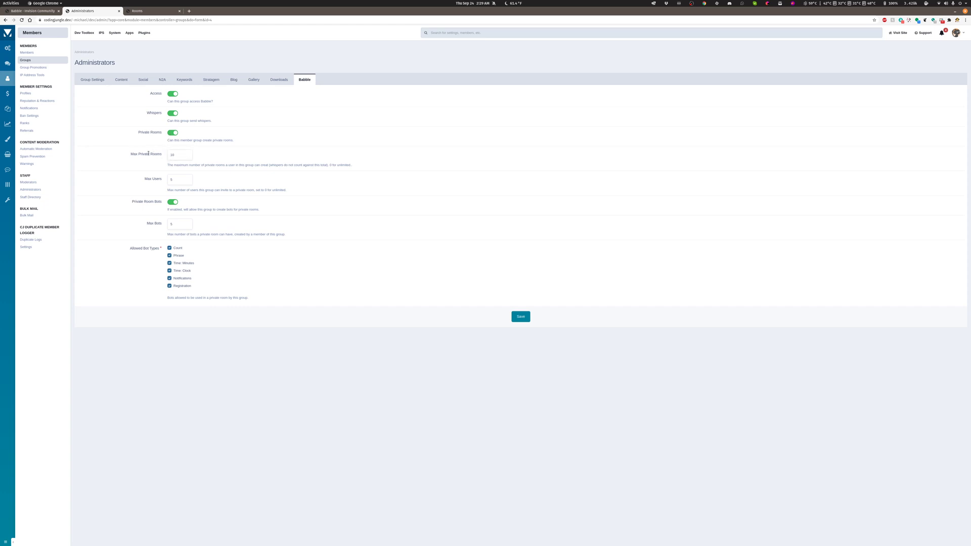
{"action": "left_click", "coordinate": [179, 156]}
Limit the Administrators group's allowed bot types to Registration and set Max Bots to 1, without saving.
{"action": "mouse_move", "coordinate": [8, 174]}
{"action": "left_click", "coordinate": [170, 248]}
{"action": "left_click", "coordinate": [170, 255]}
{"action": "left_click", "coordinate": [170, 271]}
{"action": "left_click", "coordinate": [170, 263]}
{"action": "left_click", "coordinate": [170, 279]}
{"action": "left_click", "coordinate": [169, 286]}
{"action": "left_click", "coordinate": [170, 286]}
{"action": "left_click", "coordinate": [187, 226]}
Open a member's account from the Members list and review the Babble options in its preferences.
{"action": "mouse_move", "coordinate": [8, 169]}
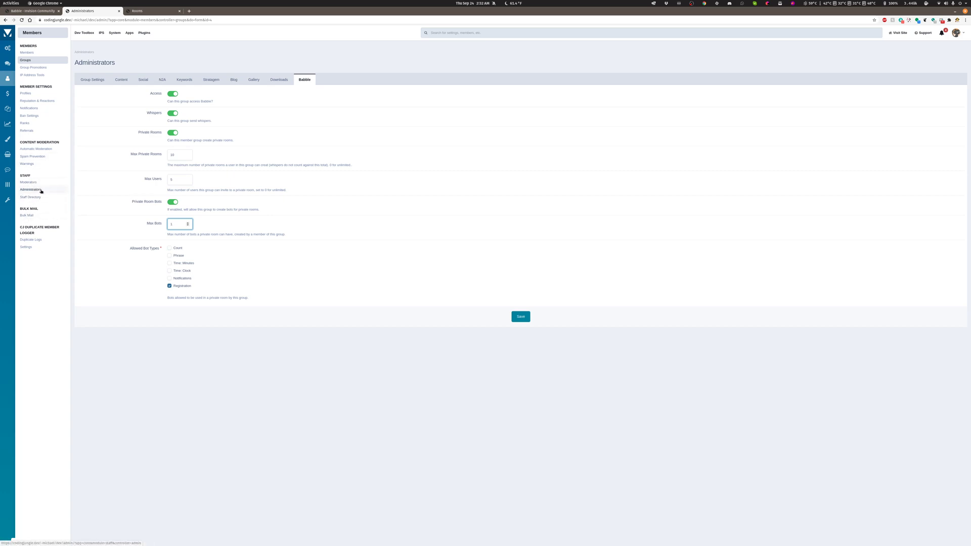
{"action": "left_click", "coordinate": [28, 53]}
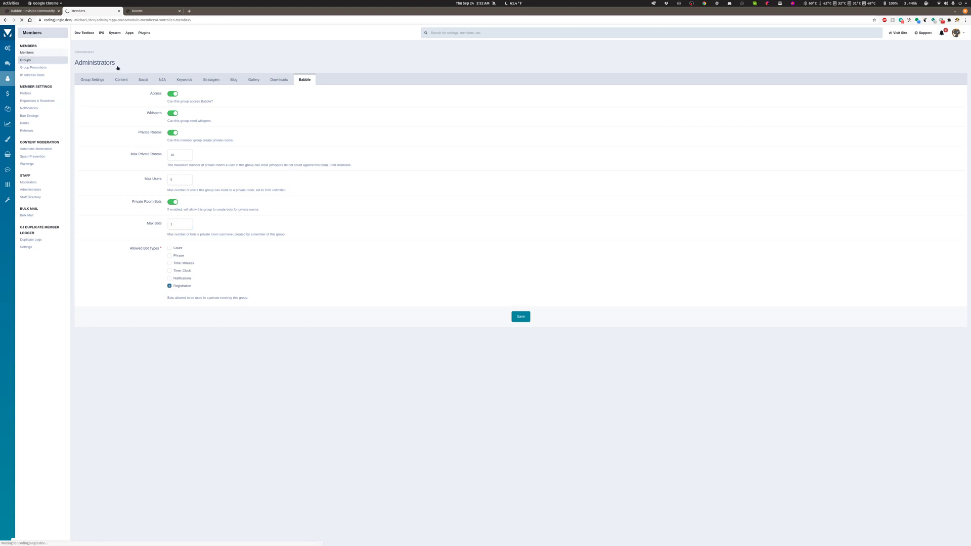
{"action": "left_click", "coordinate": [114, 67]}
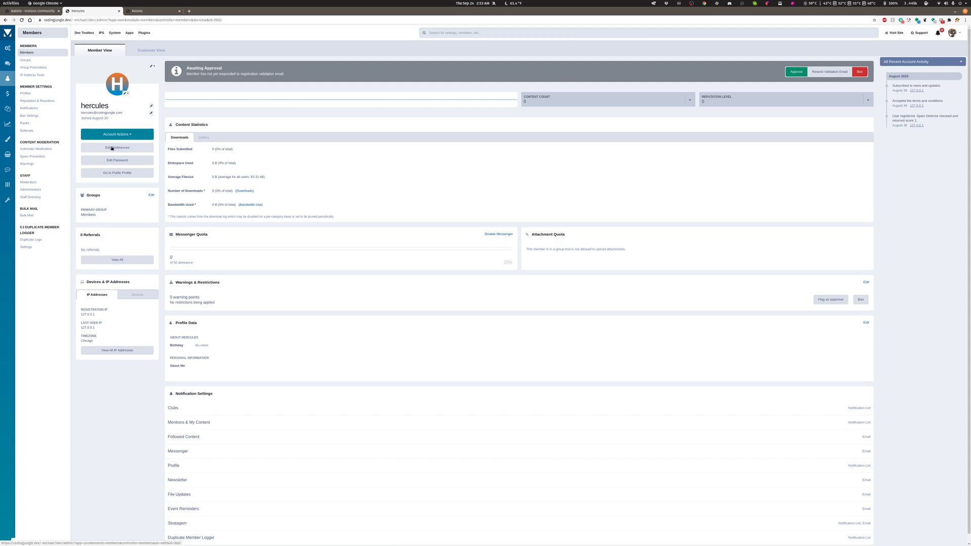
{"action": "left_click", "coordinate": [116, 147]}
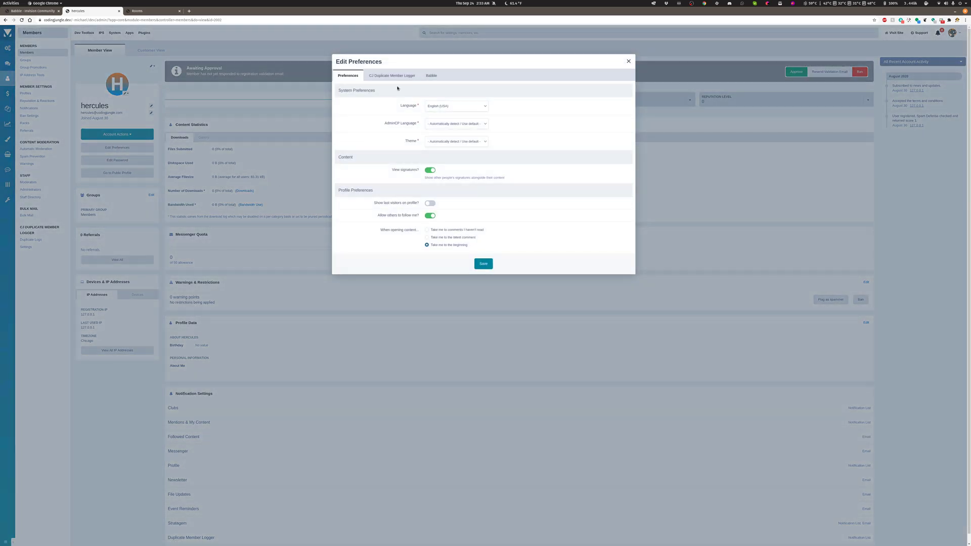
{"action": "left_click", "coordinate": [431, 75]}
{"action": "scroll", "coordinate": [453, 92], "scroll_direction": "down", "scroll_amount": 1}
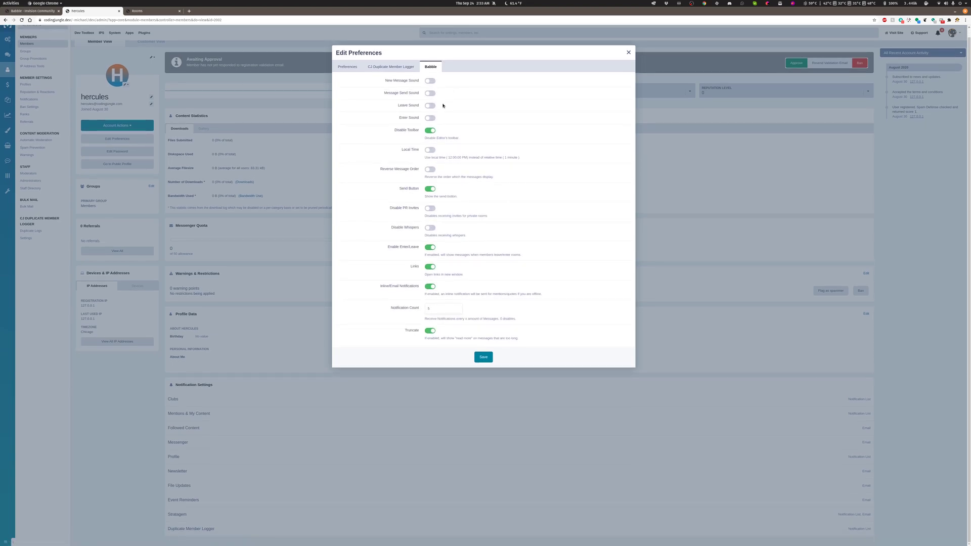
{"action": "scroll", "coordinate": [425, 146], "scroll_direction": "up", "scroll_amount": 1}
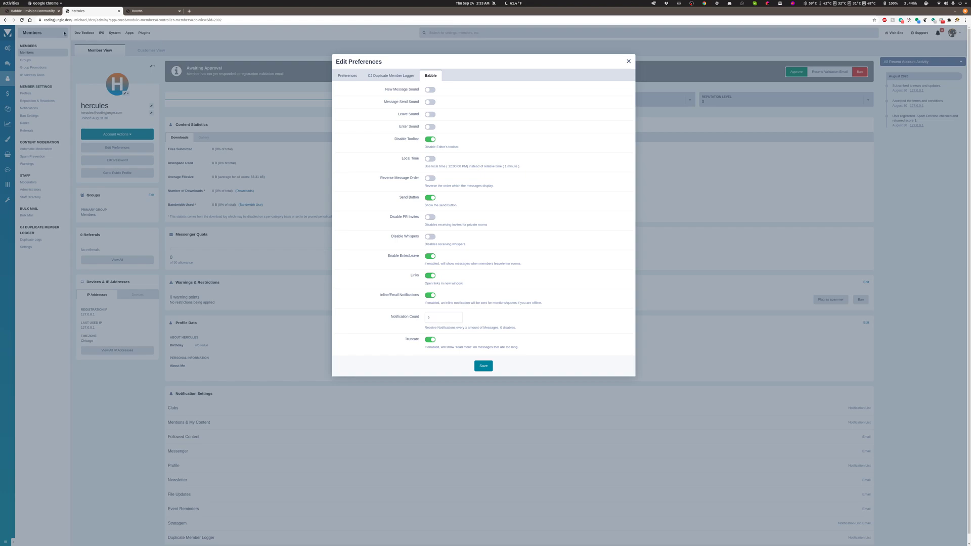
Compare the member's Babble preferences with the chat Settings dialog on the Babble page, and close the preferences without saving.
{"action": "left_click", "coordinate": [29, 10]}
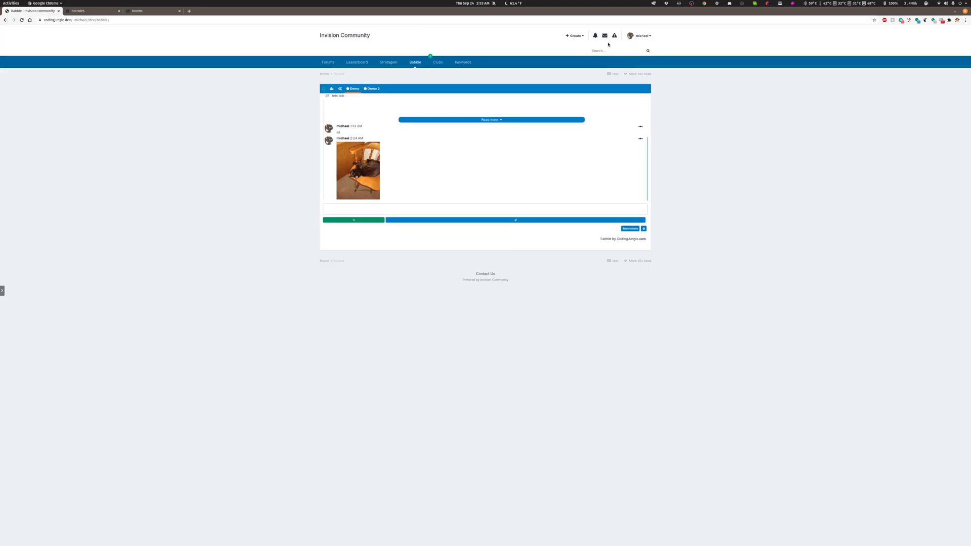
{"action": "left_click", "coordinate": [340, 88]}
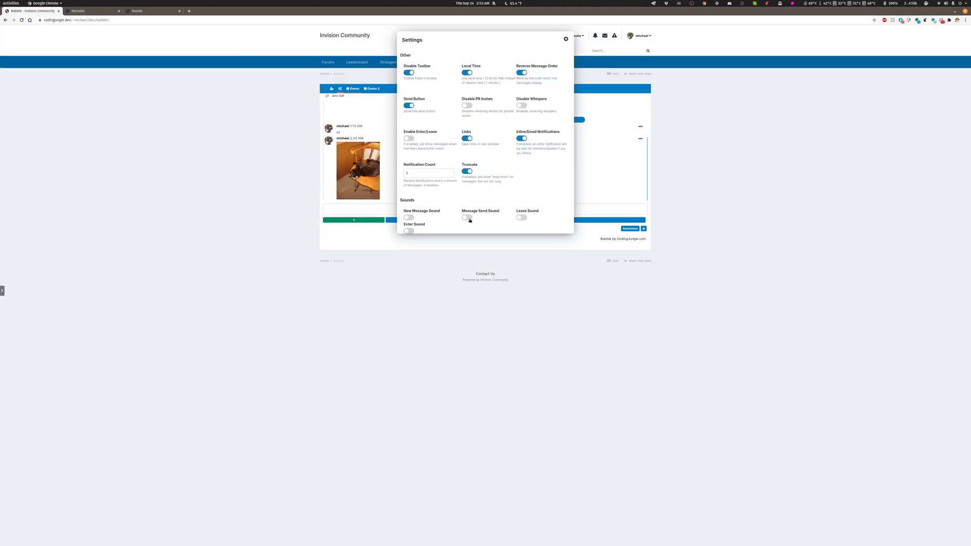
{"action": "key", "text": "ctrl+Tab"}
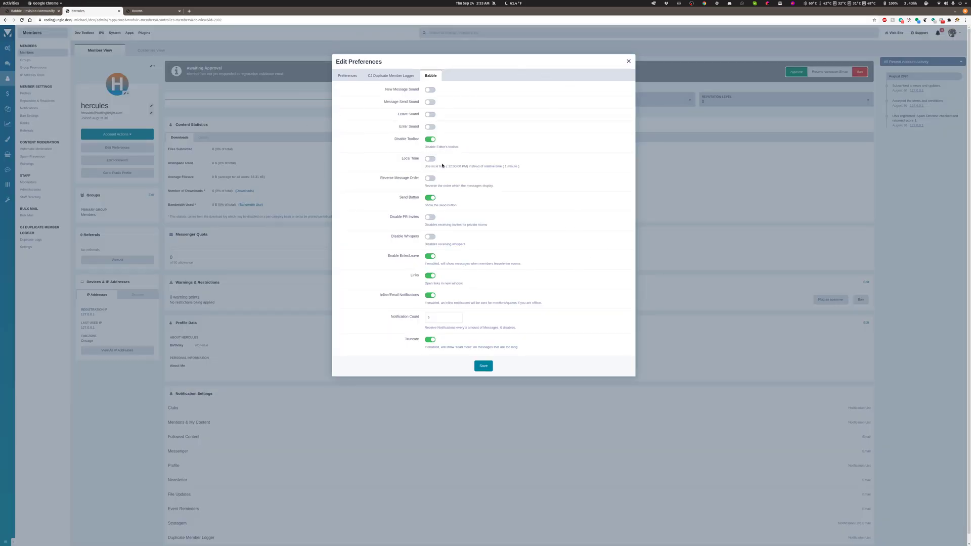
{"action": "left_click", "coordinate": [429, 179]}
{"action": "left_click", "coordinate": [628, 60]}
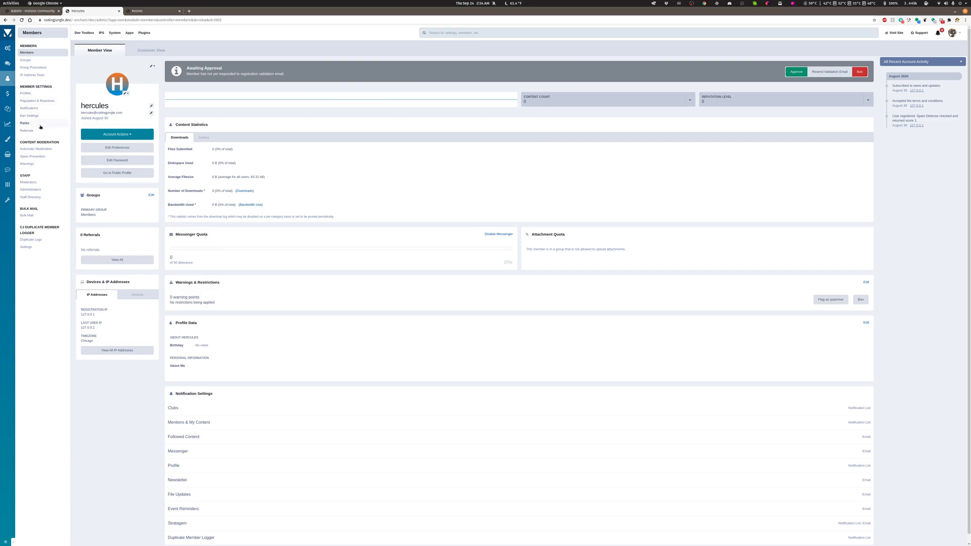
{"action": "mouse_move", "coordinate": [8, 60]}
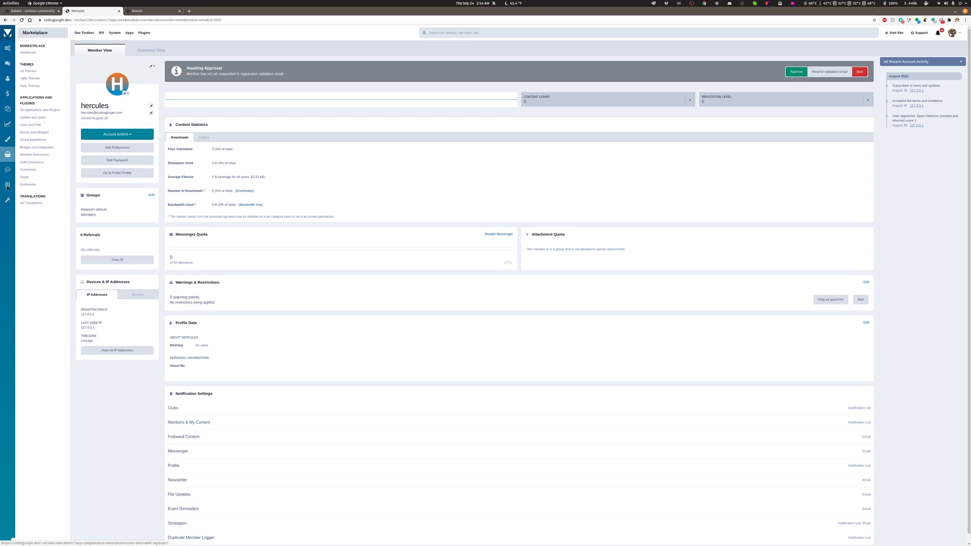
{"action": "mouse_move", "coordinate": [2, 188]}
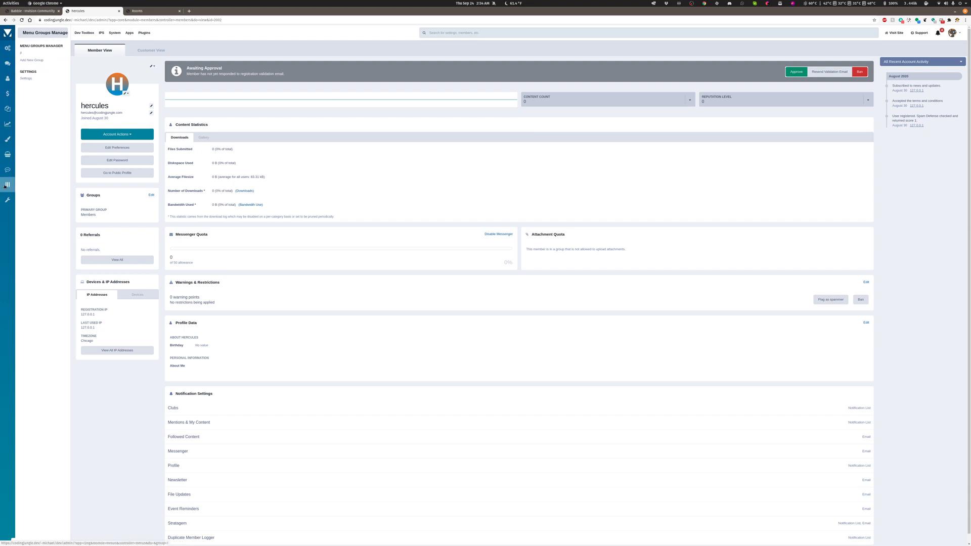